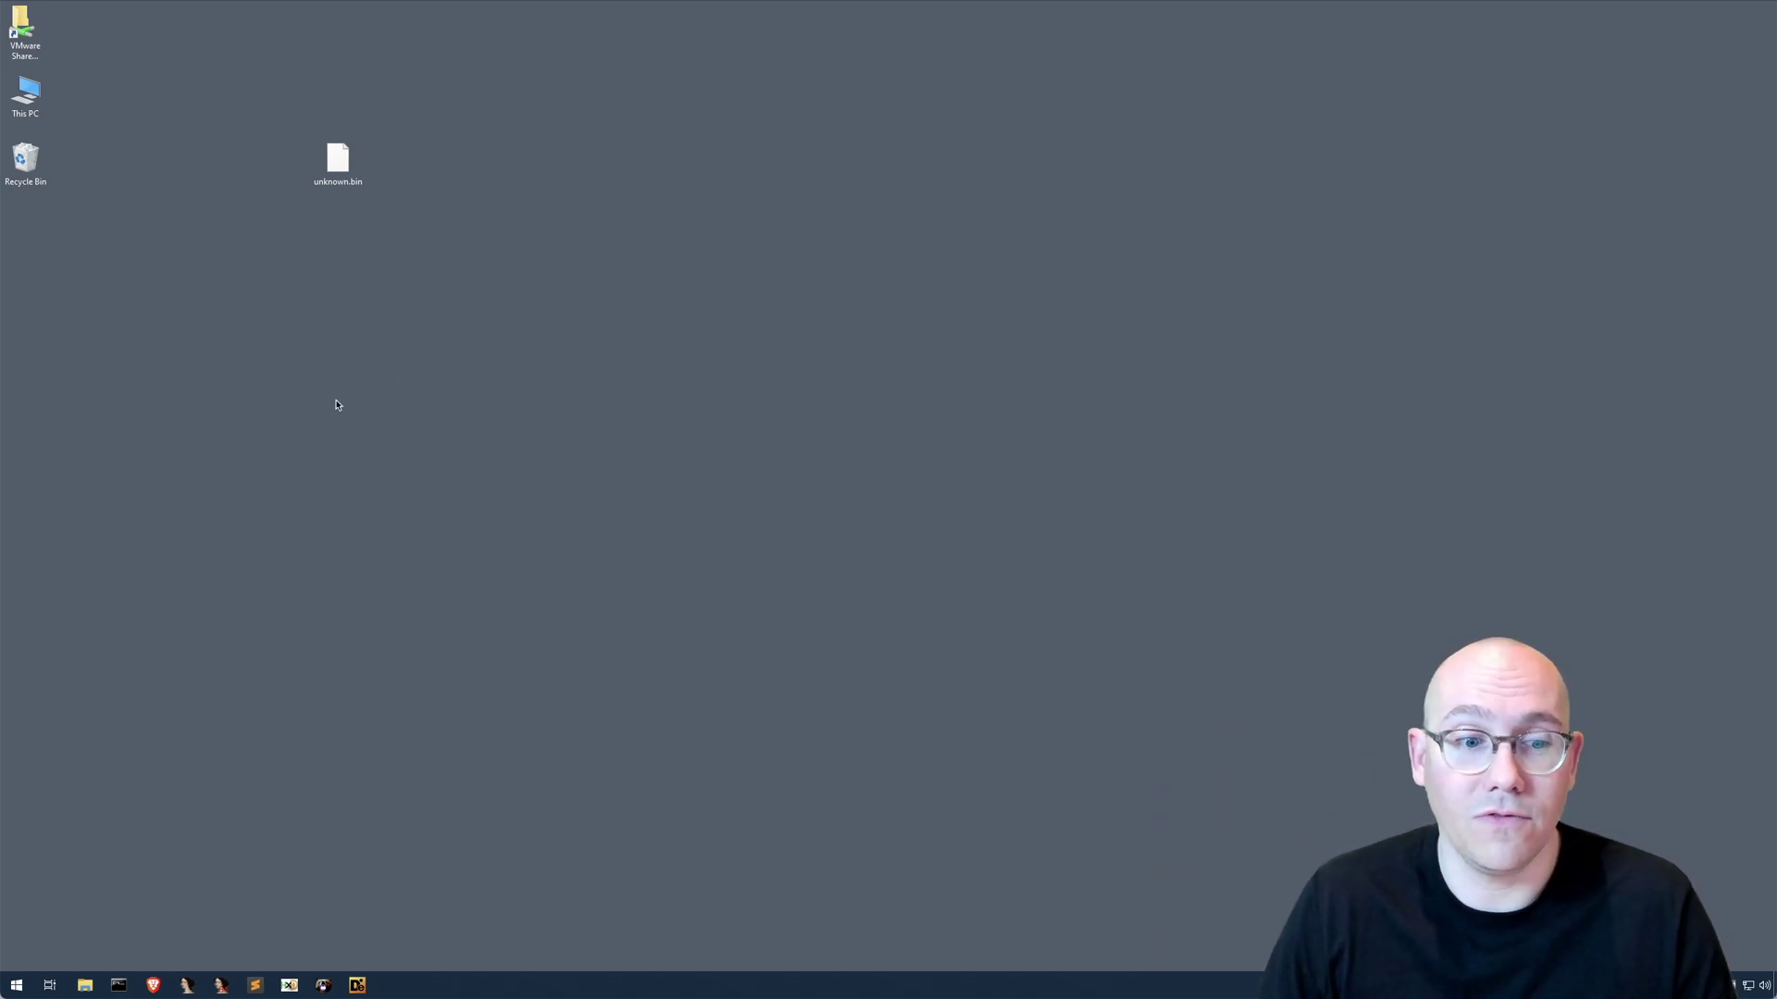
# - Launch HashCalc, load unknown.bin from the desktop, and select its SHA256 hash value
pyautogui.click(16, 986)
pyautogui.write('has')
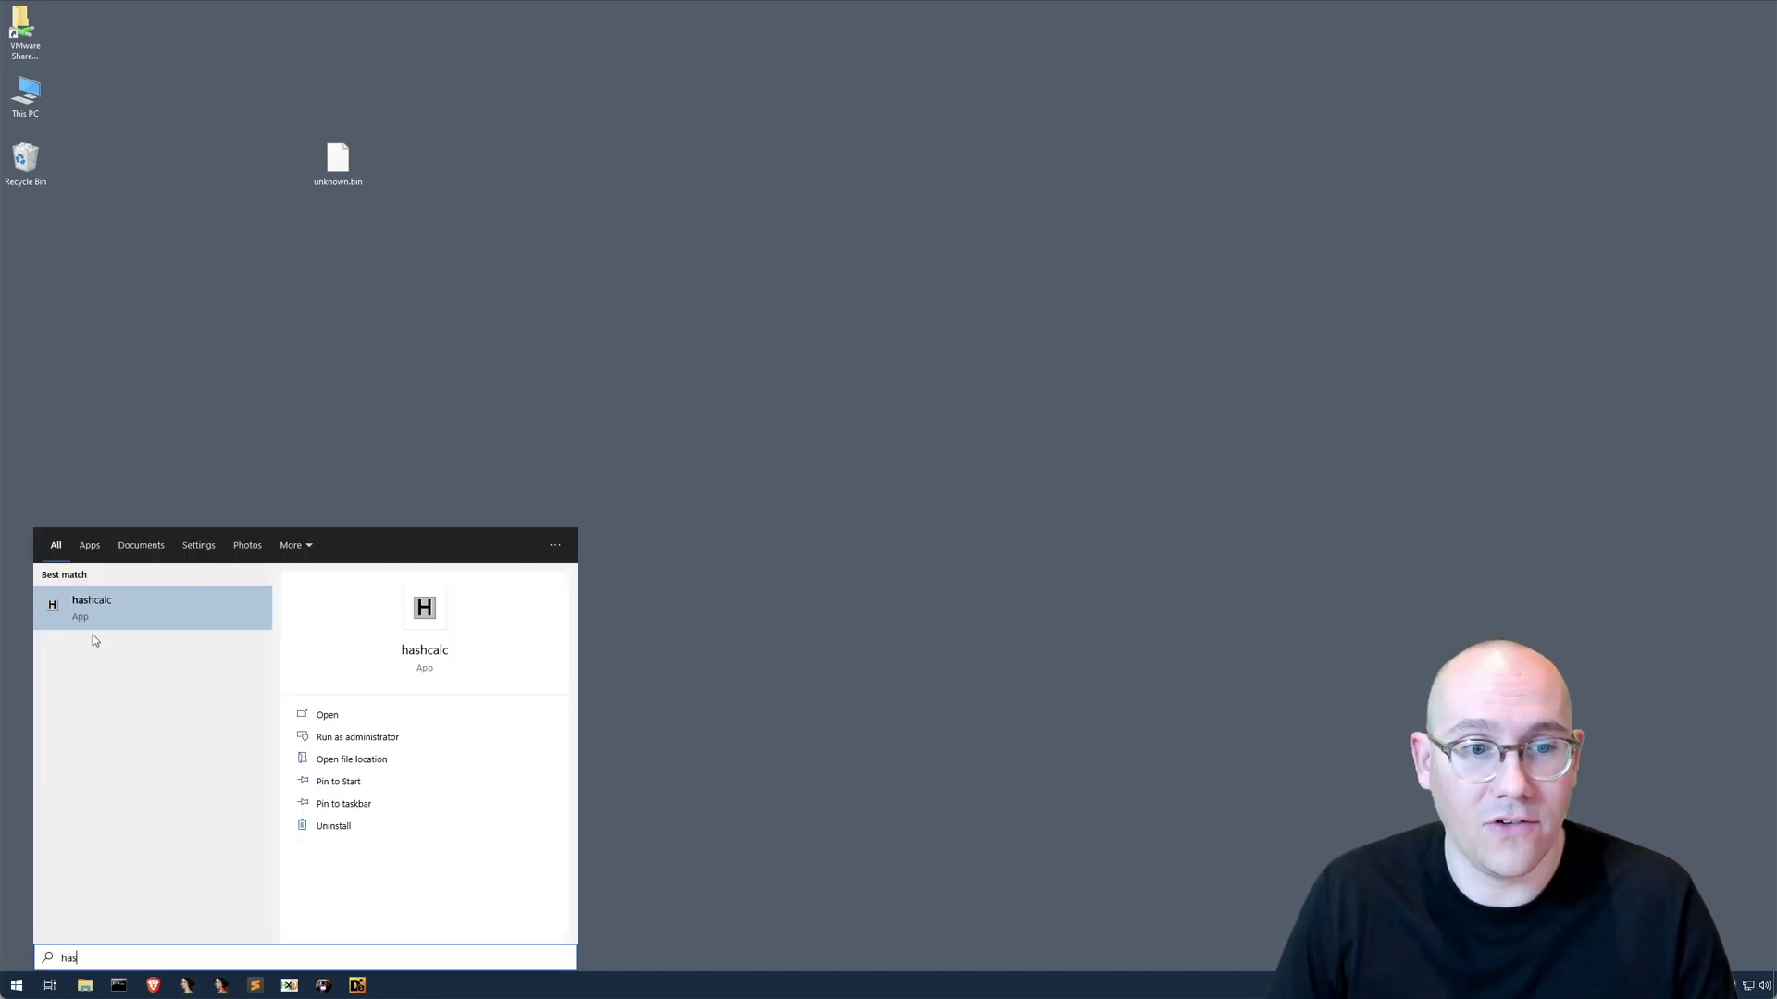
pyautogui.click(98, 606)
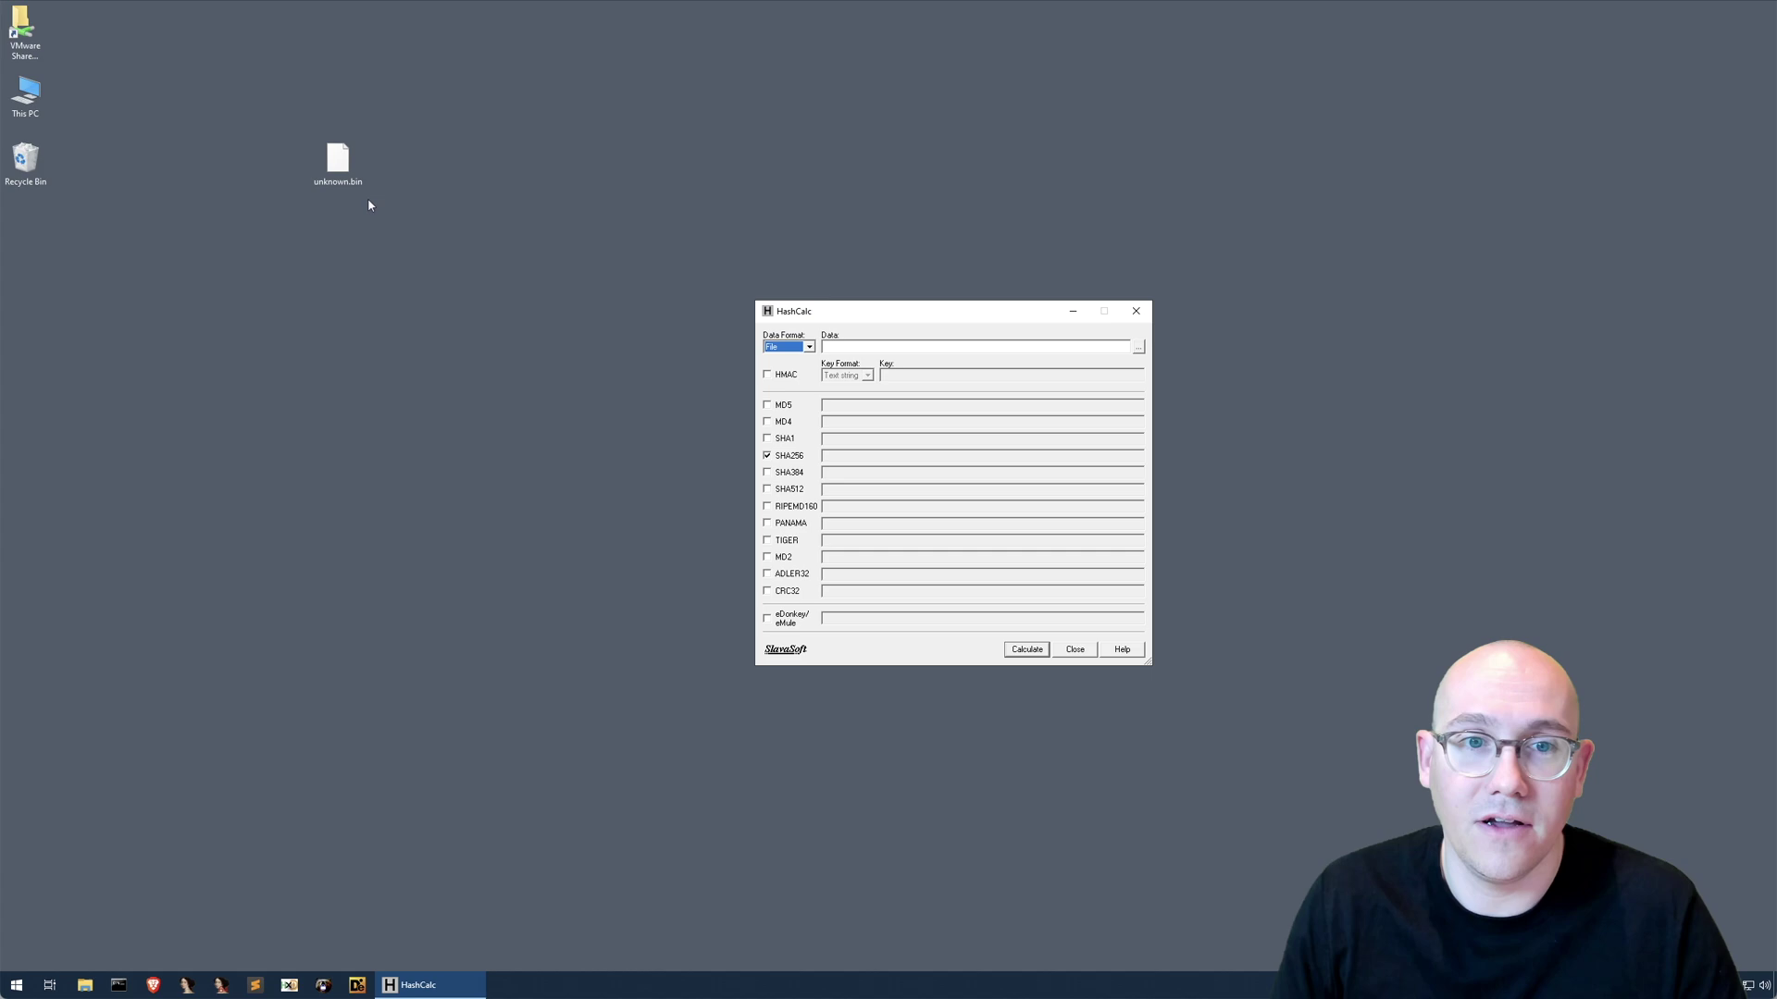
pyautogui.moveTo(337, 162); pyautogui.dragTo(811, 470)
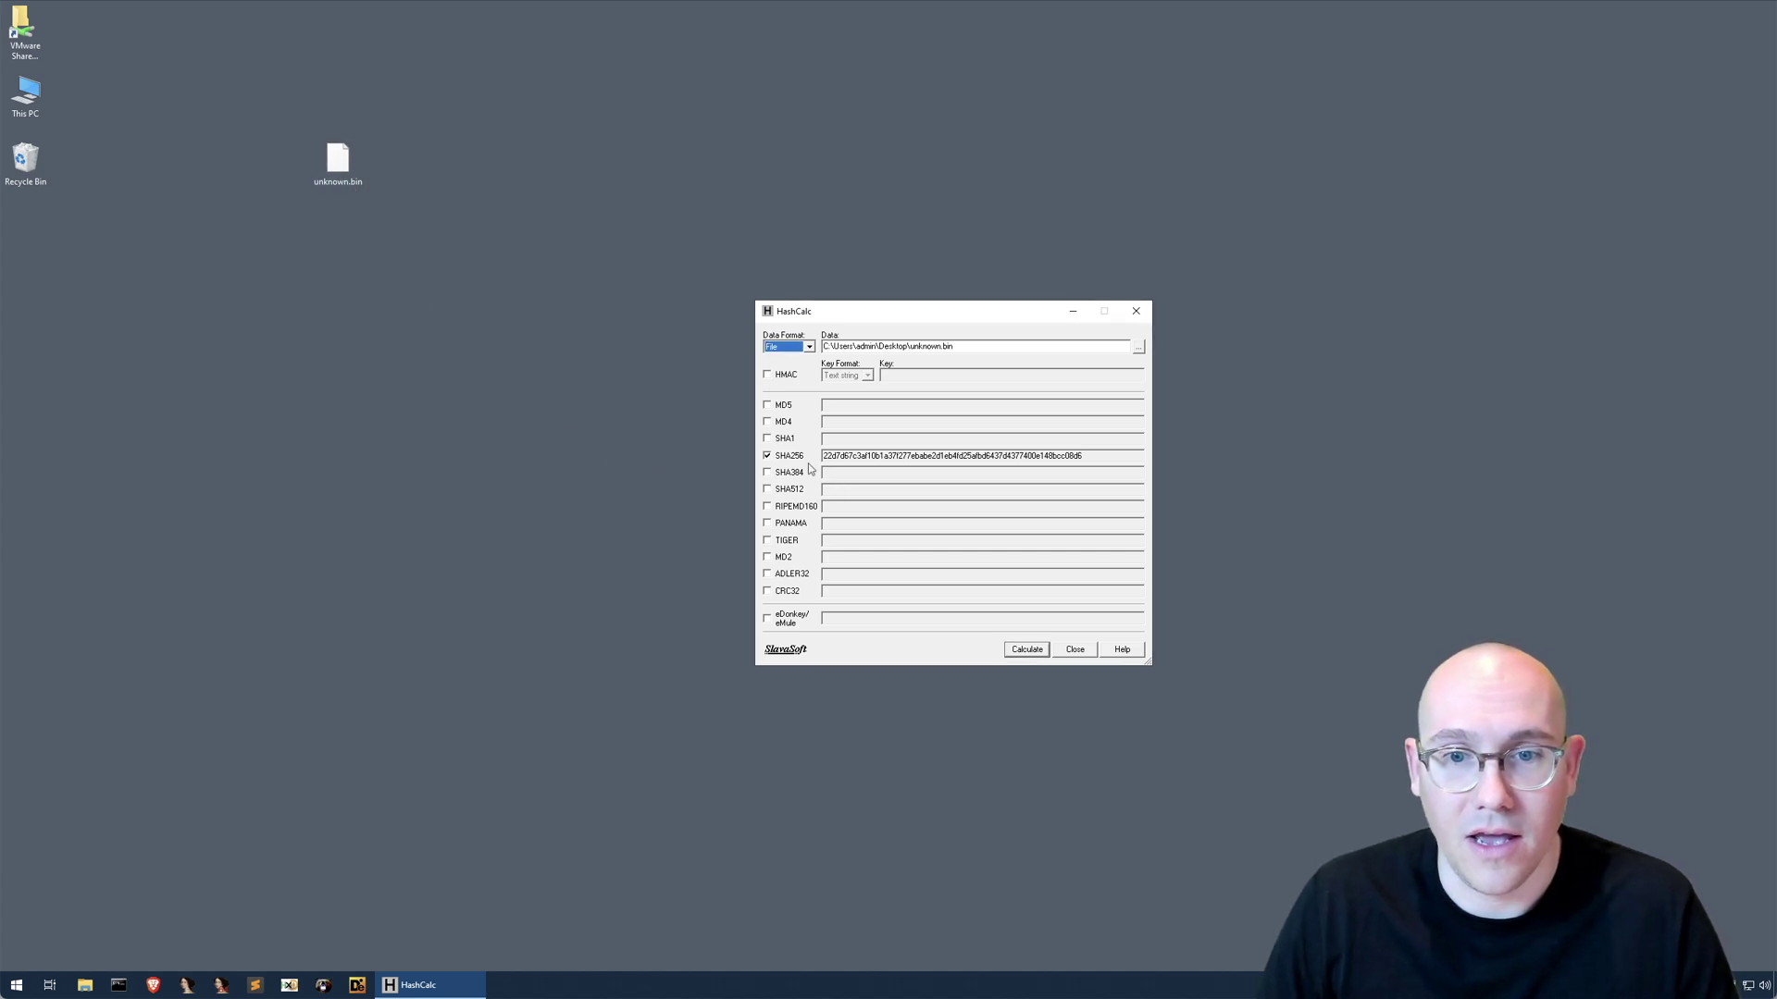
pyautogui.doubleClick(955, 457)
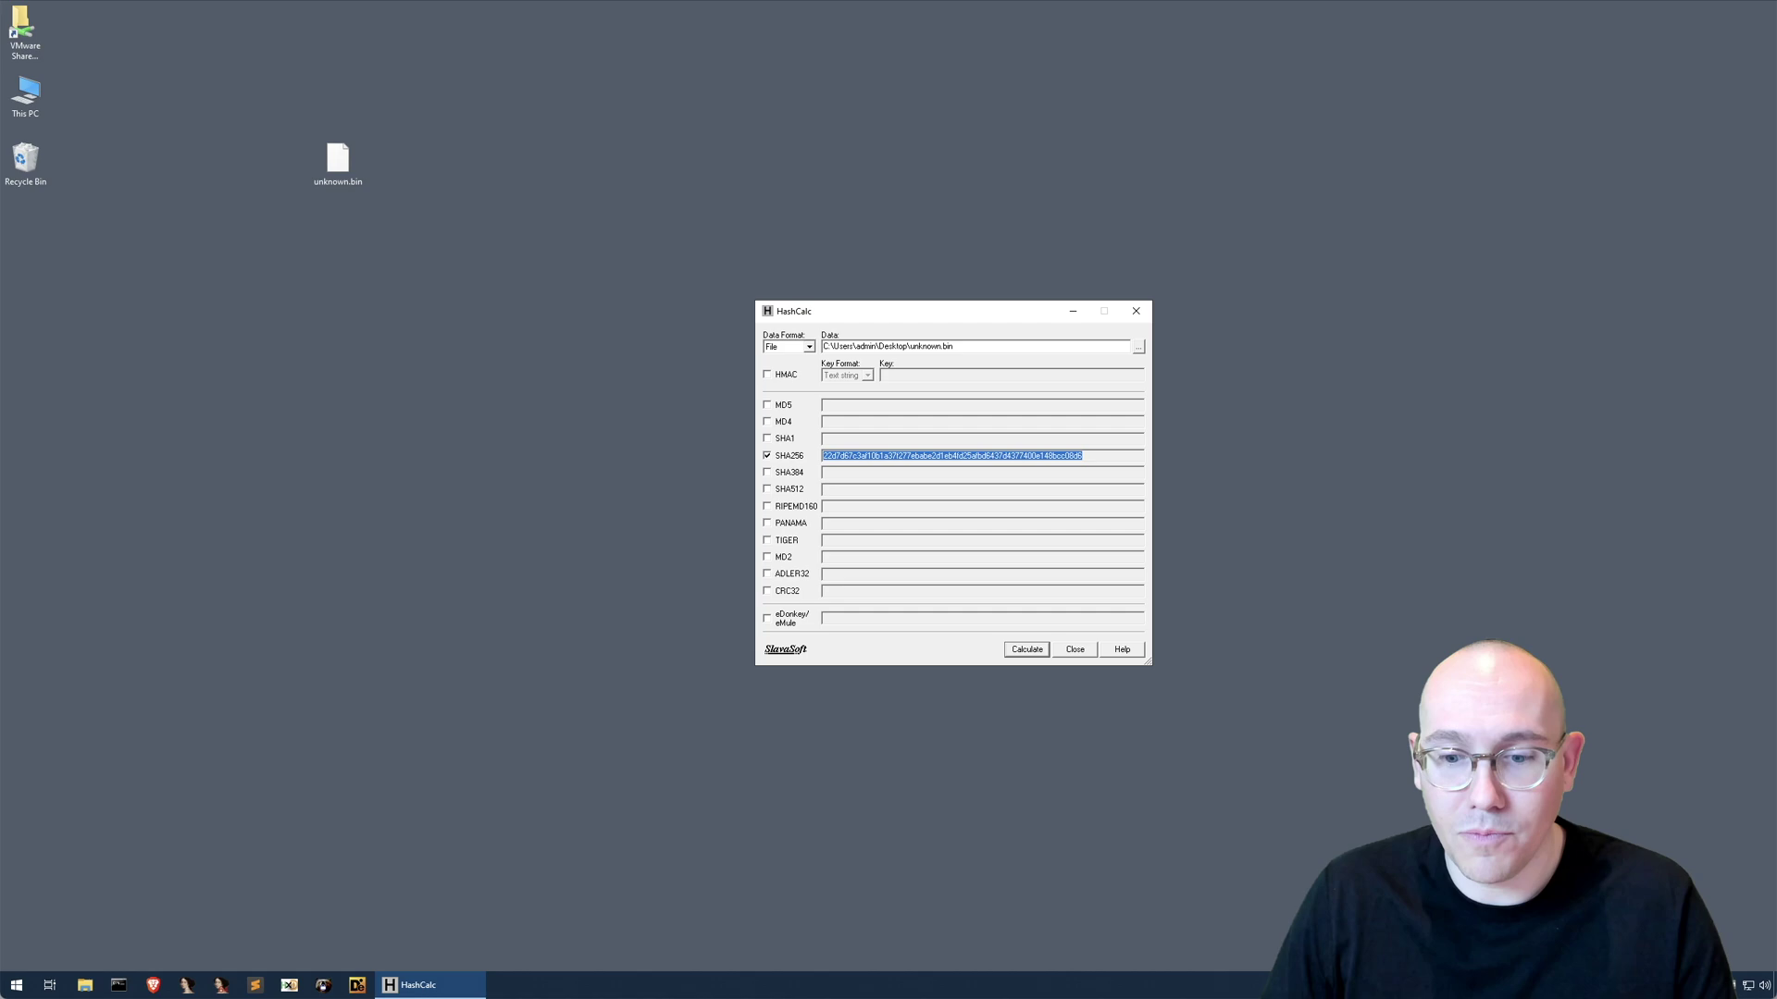
# - Paste the SHA256 hash on line 3 under a '# SHA256' heading, leaving a new line below
pyautogui.click(1238, 61)
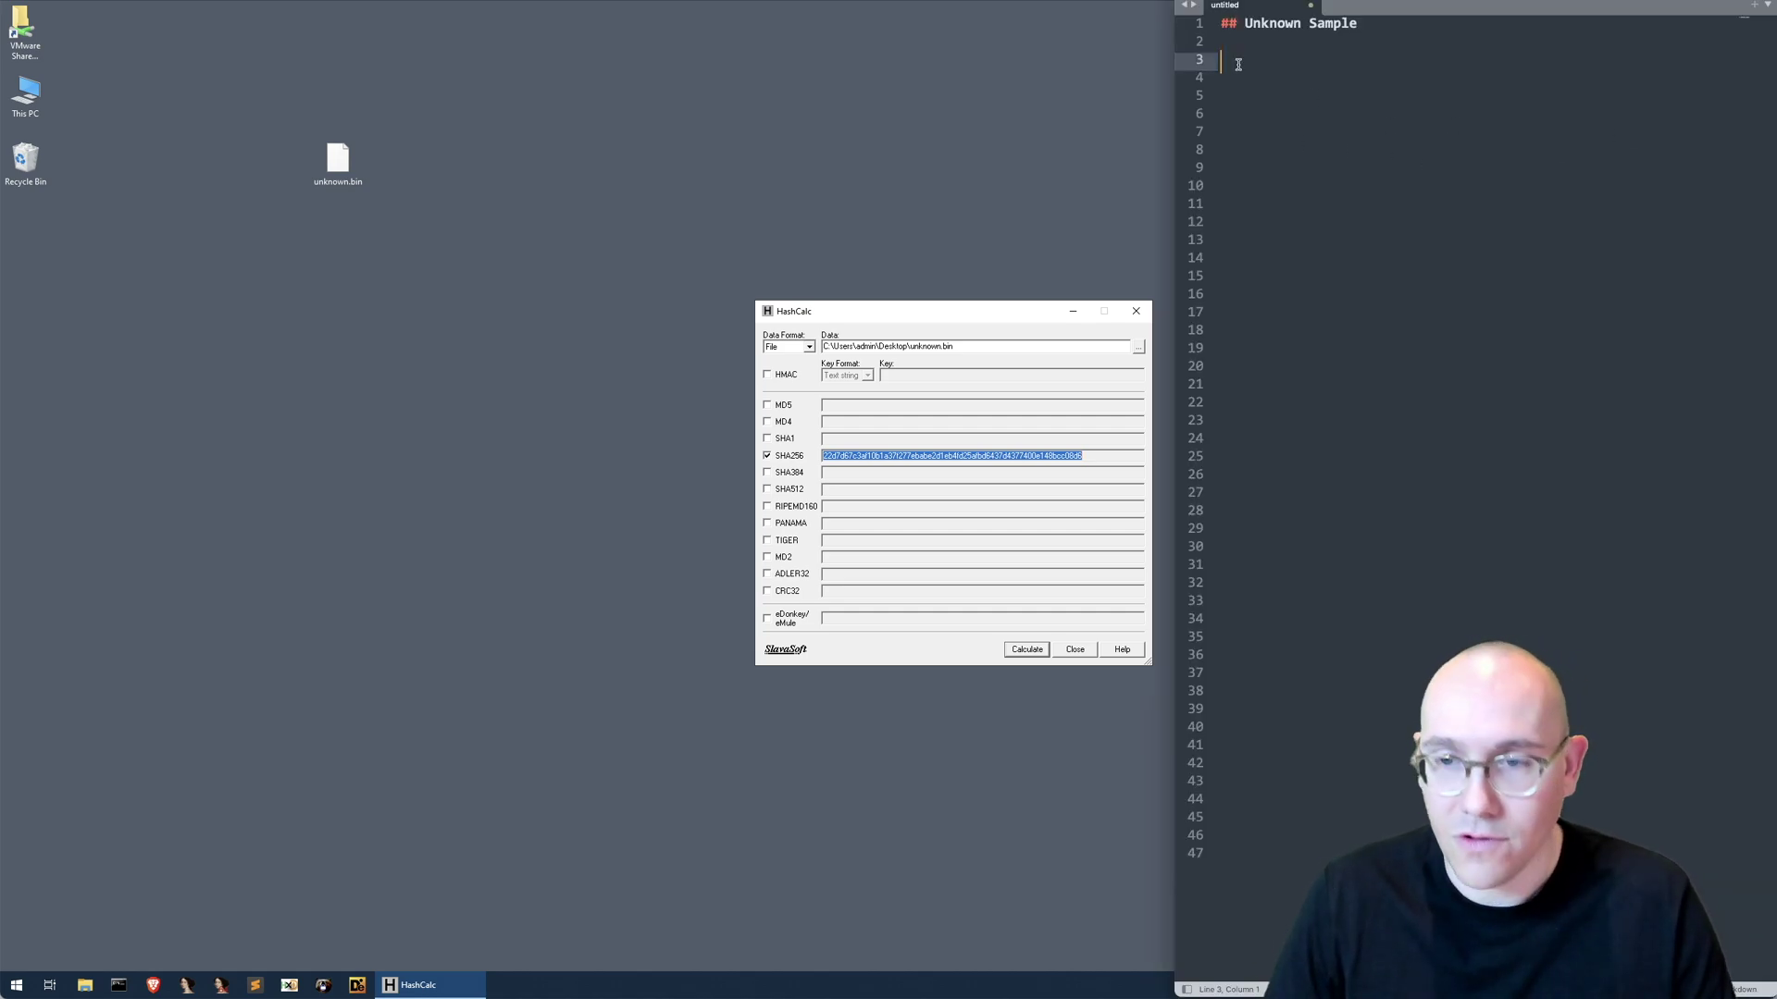
pyautogui.write('22d7d67c3af10b1a37f277ebabe2d1eb4fd25afbd6437d4377400e148bcc08d6')
pyautogui.hotkey('ctrl', 'shift', 'Return')
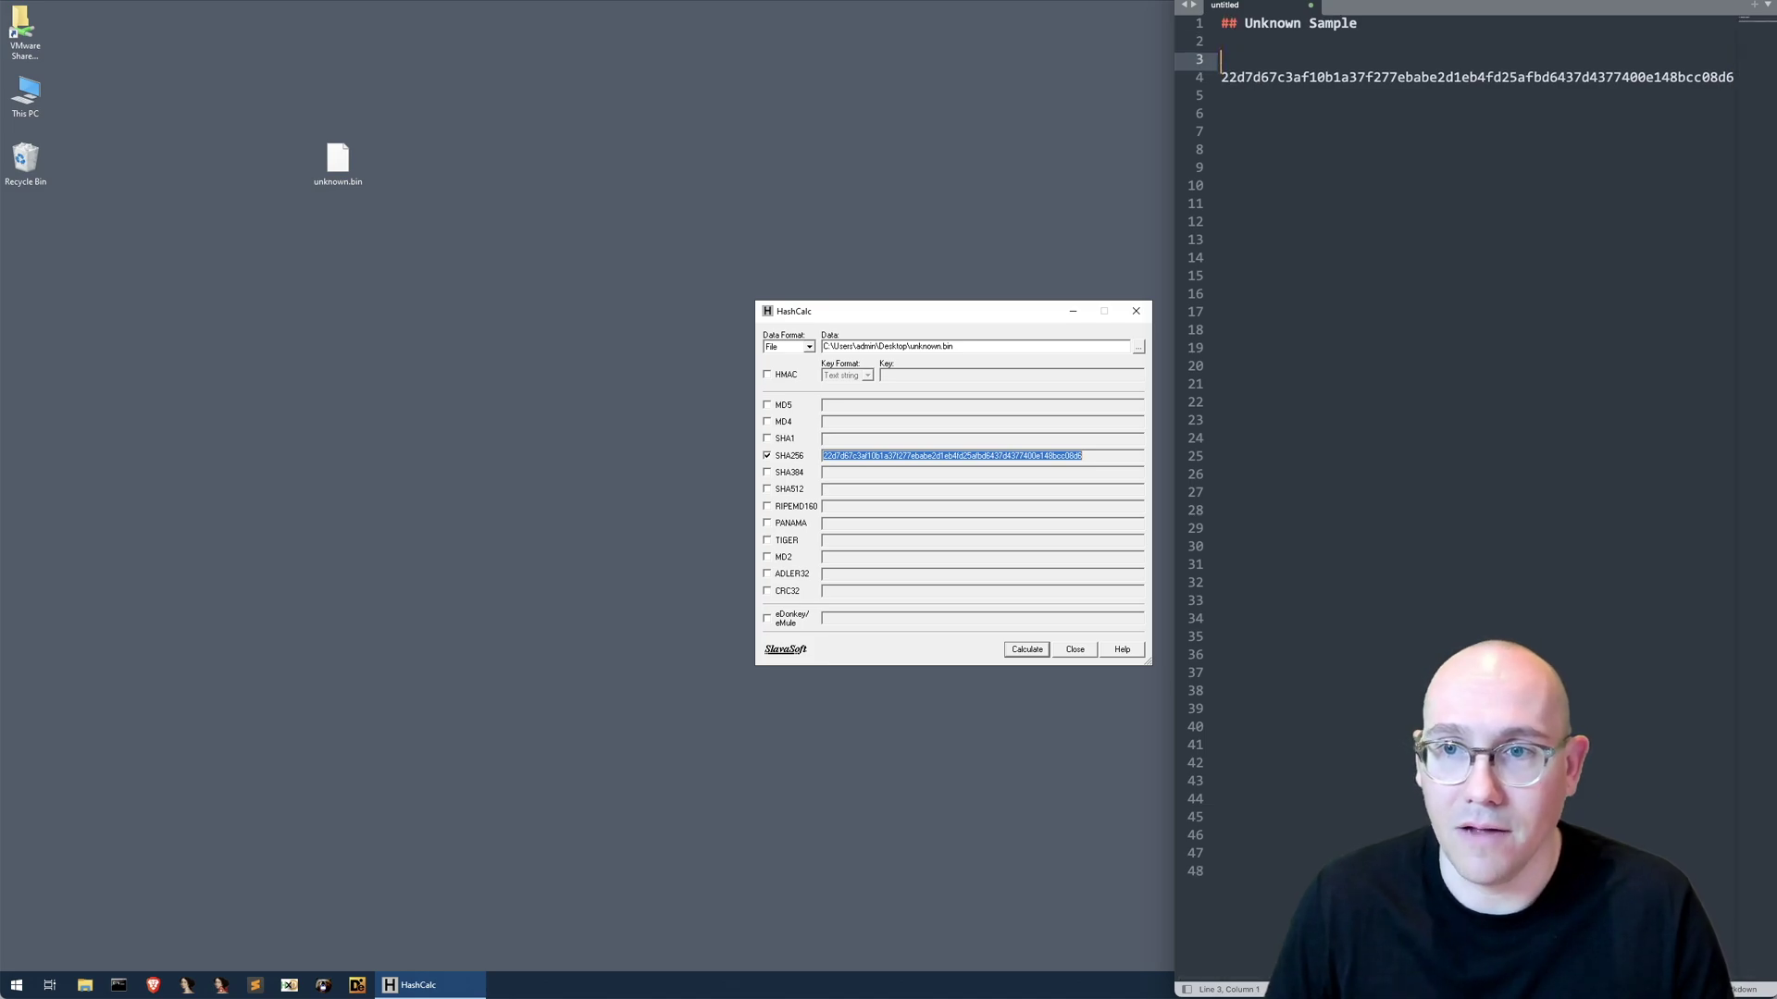
pyautogui.write('# ')
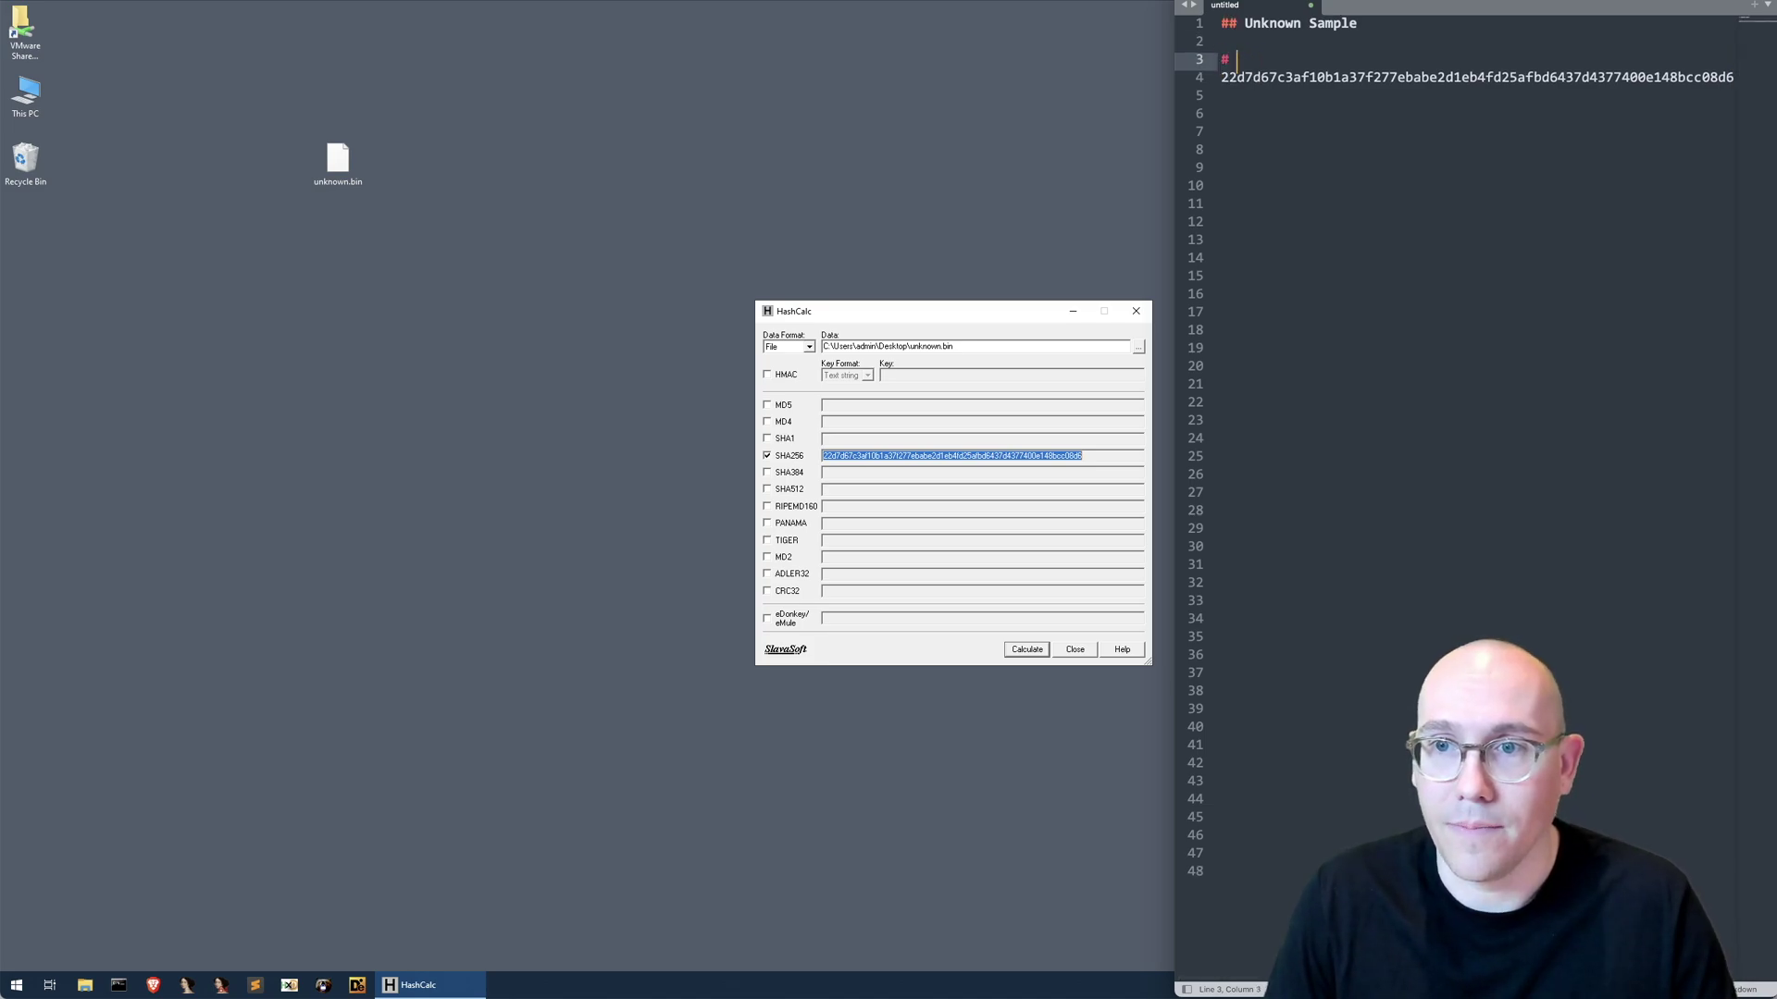
pyautogui.write('SHA256 Hash')
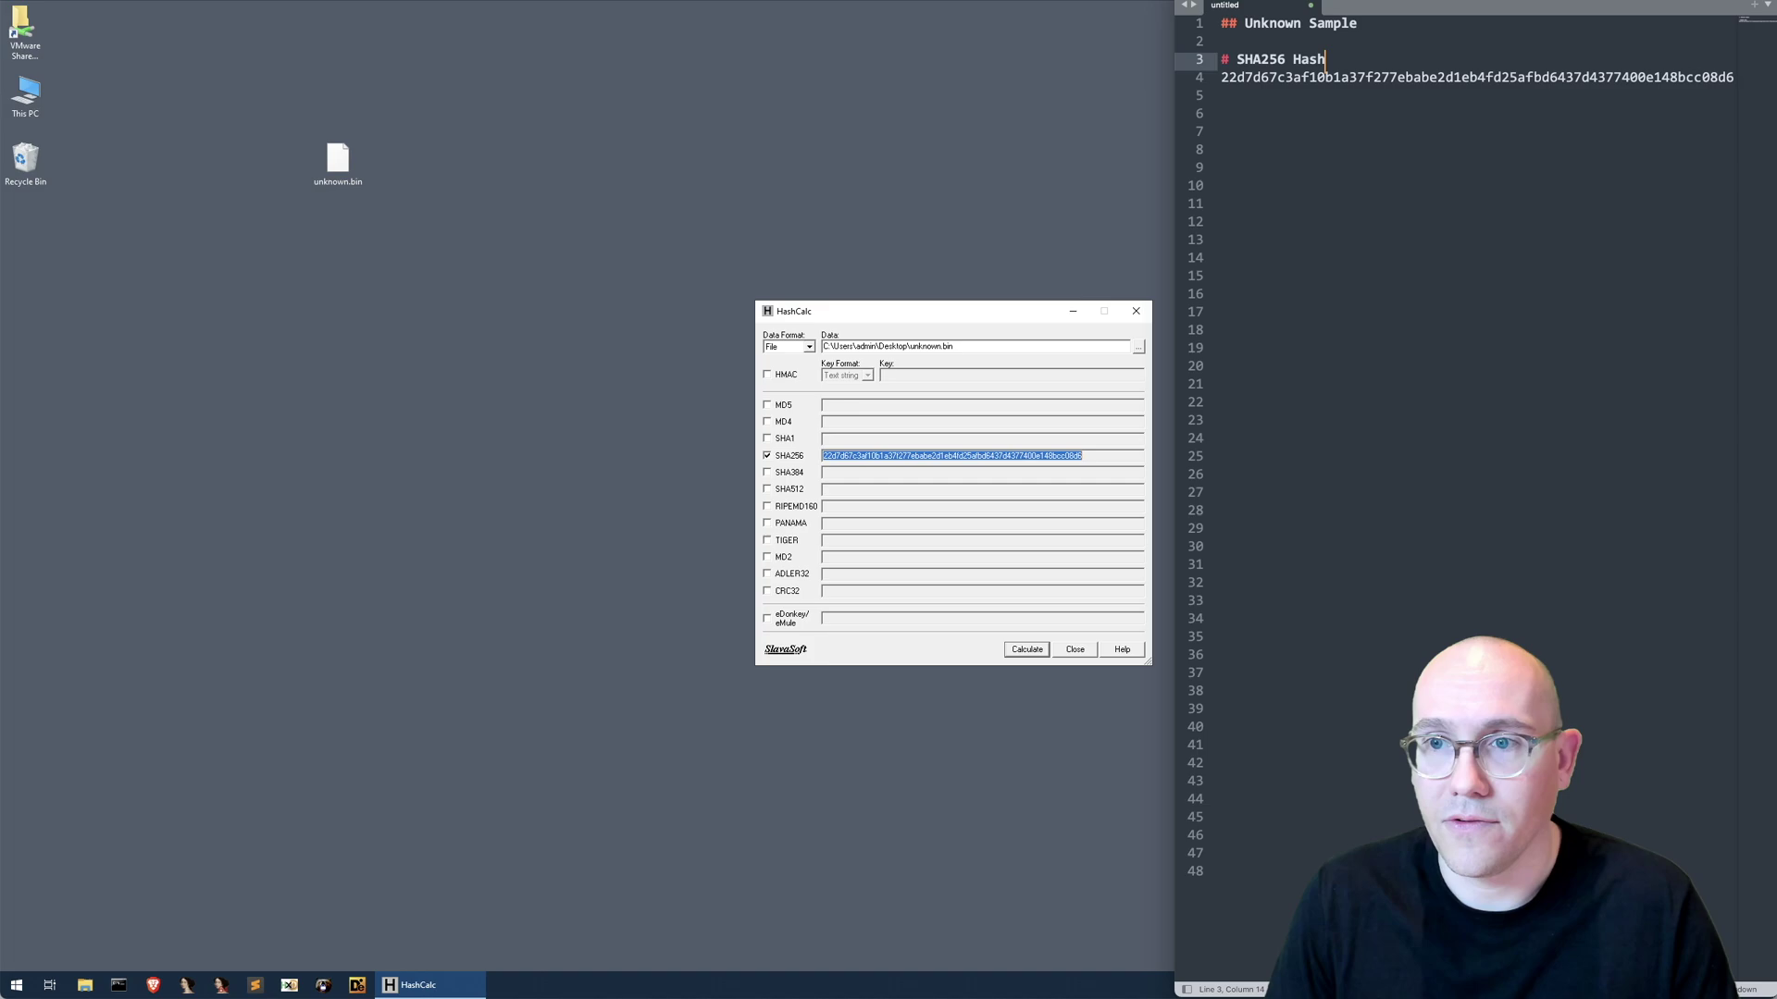
pyautogui.click(1222, 96)
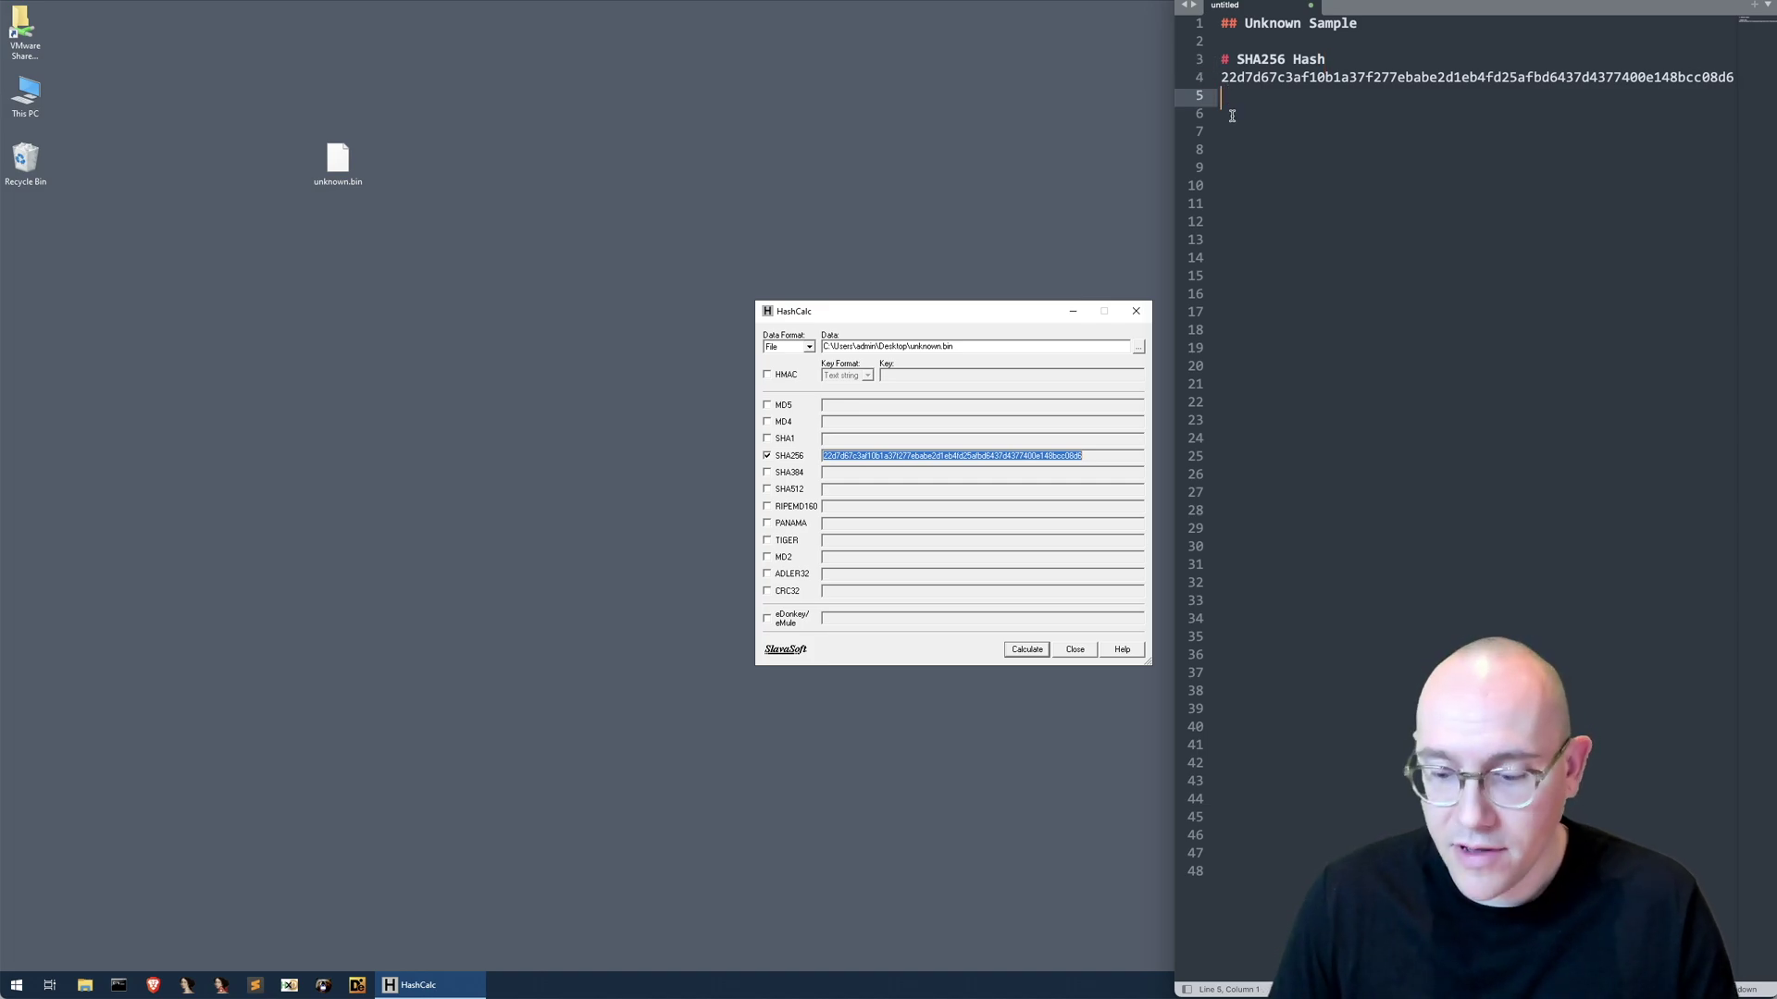
pyautogui.press('Return')
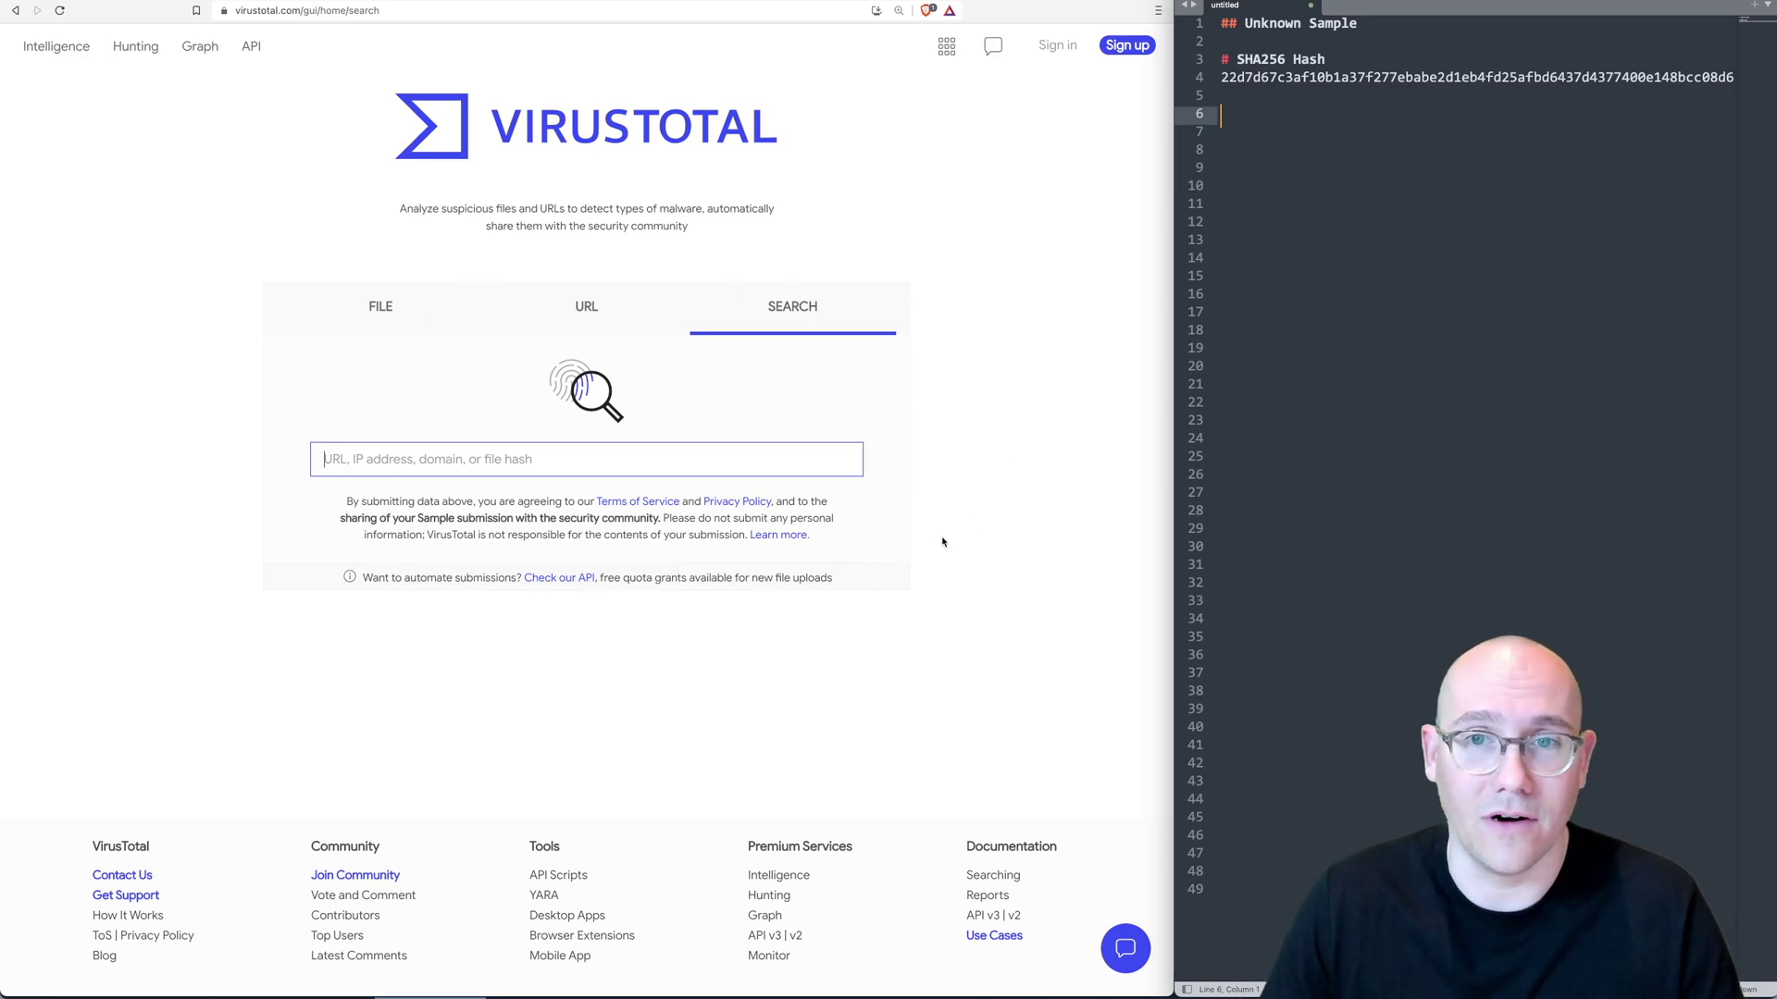
# - Search VirusTotal for the SHA256 hash copied from the notes
pyautogui.doubleClick(1358, 78)
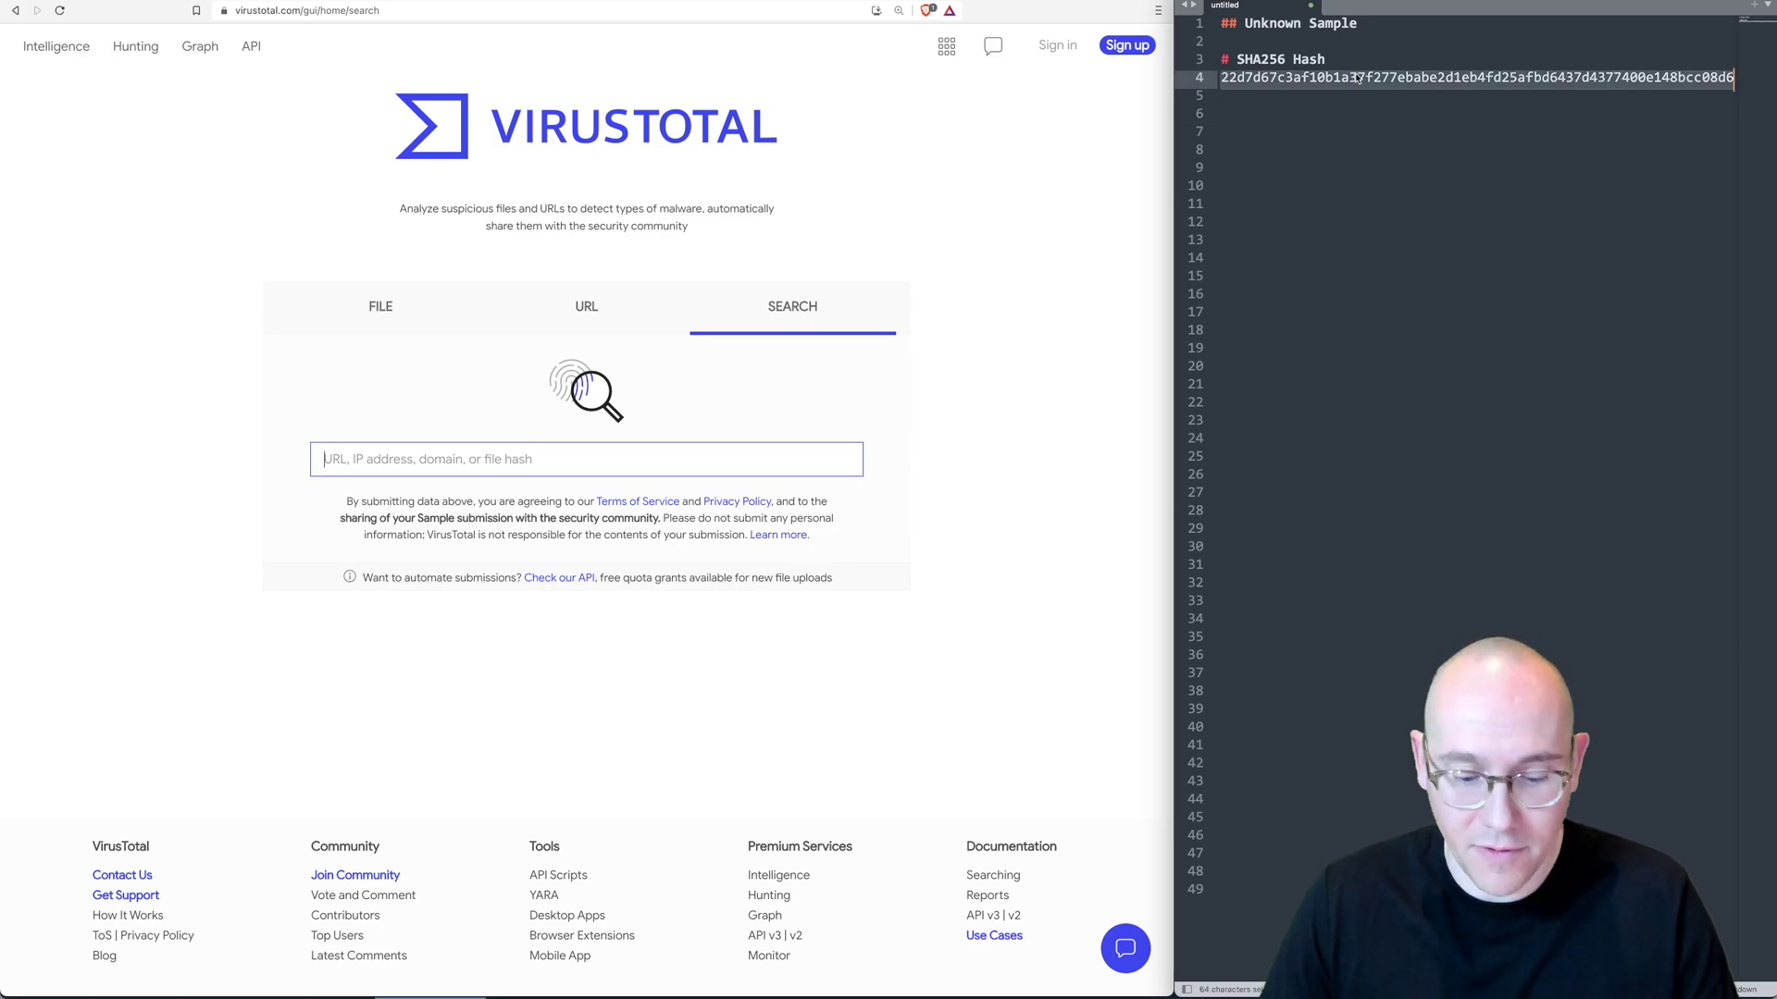
pyautogui.click(559, 460)
pyautogui.write('22d7d67c3af10b1a37f277ebabe2d1eb4fd25afbd6437d4377400e148bcc08d6')
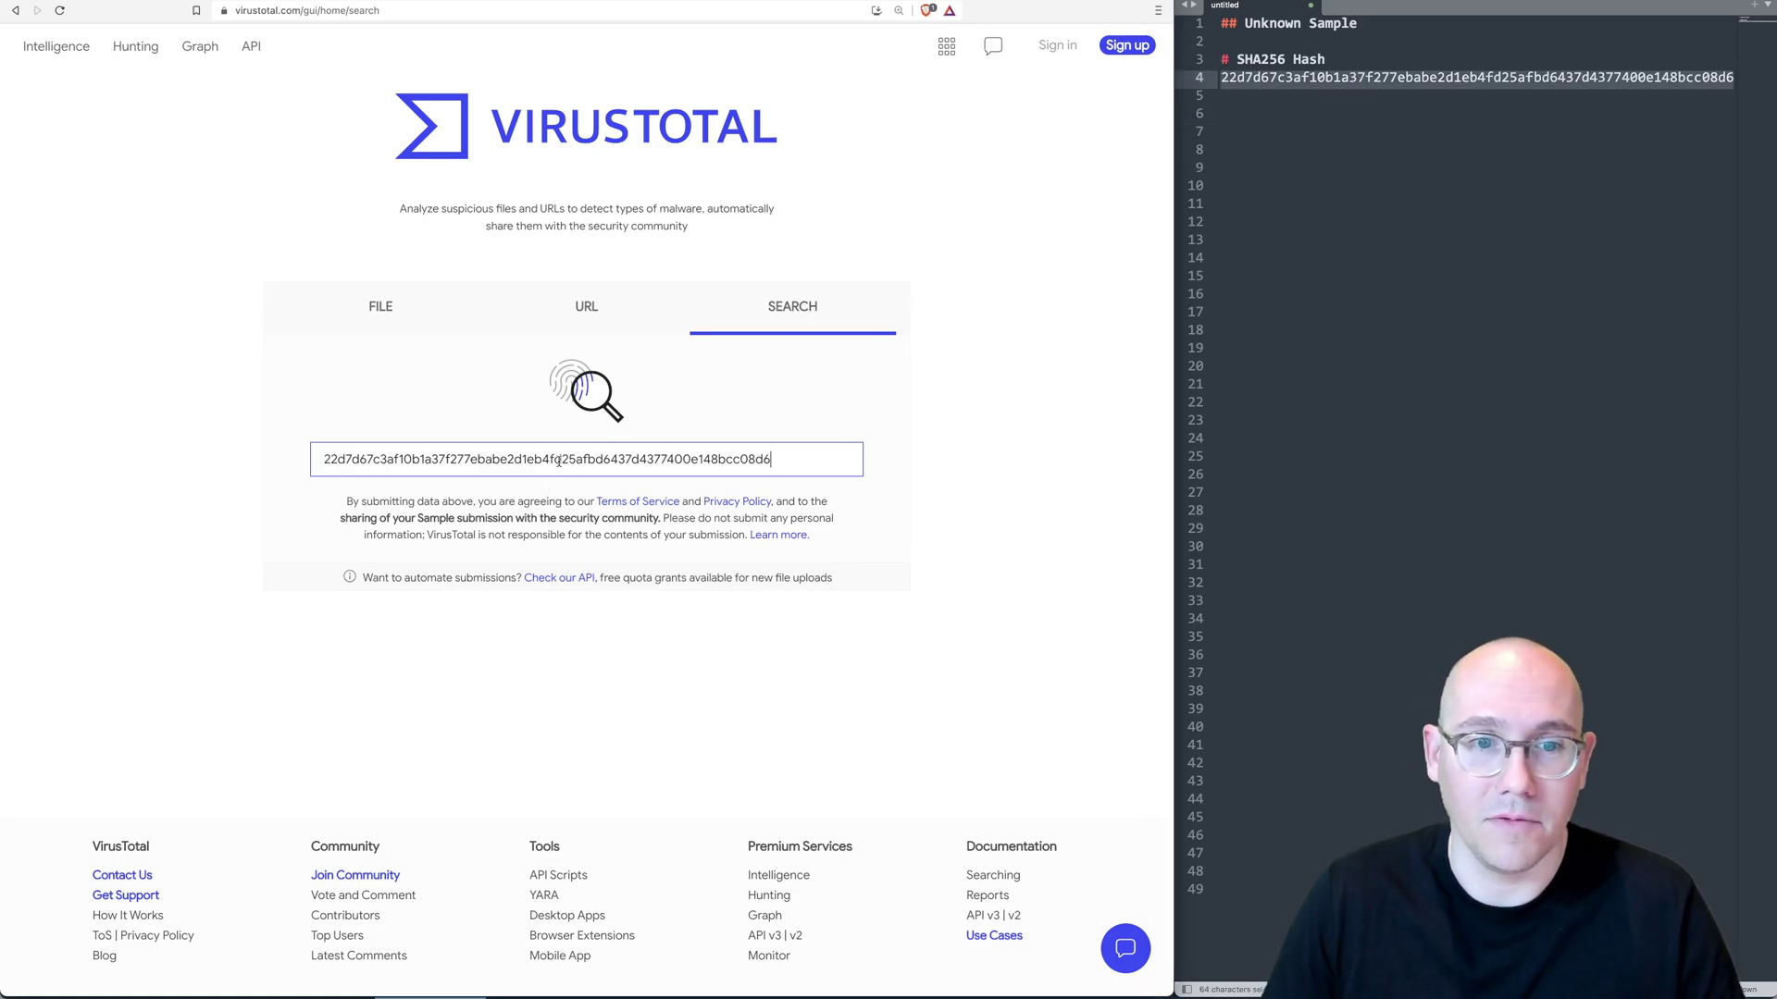
pyautogui.press('Return')
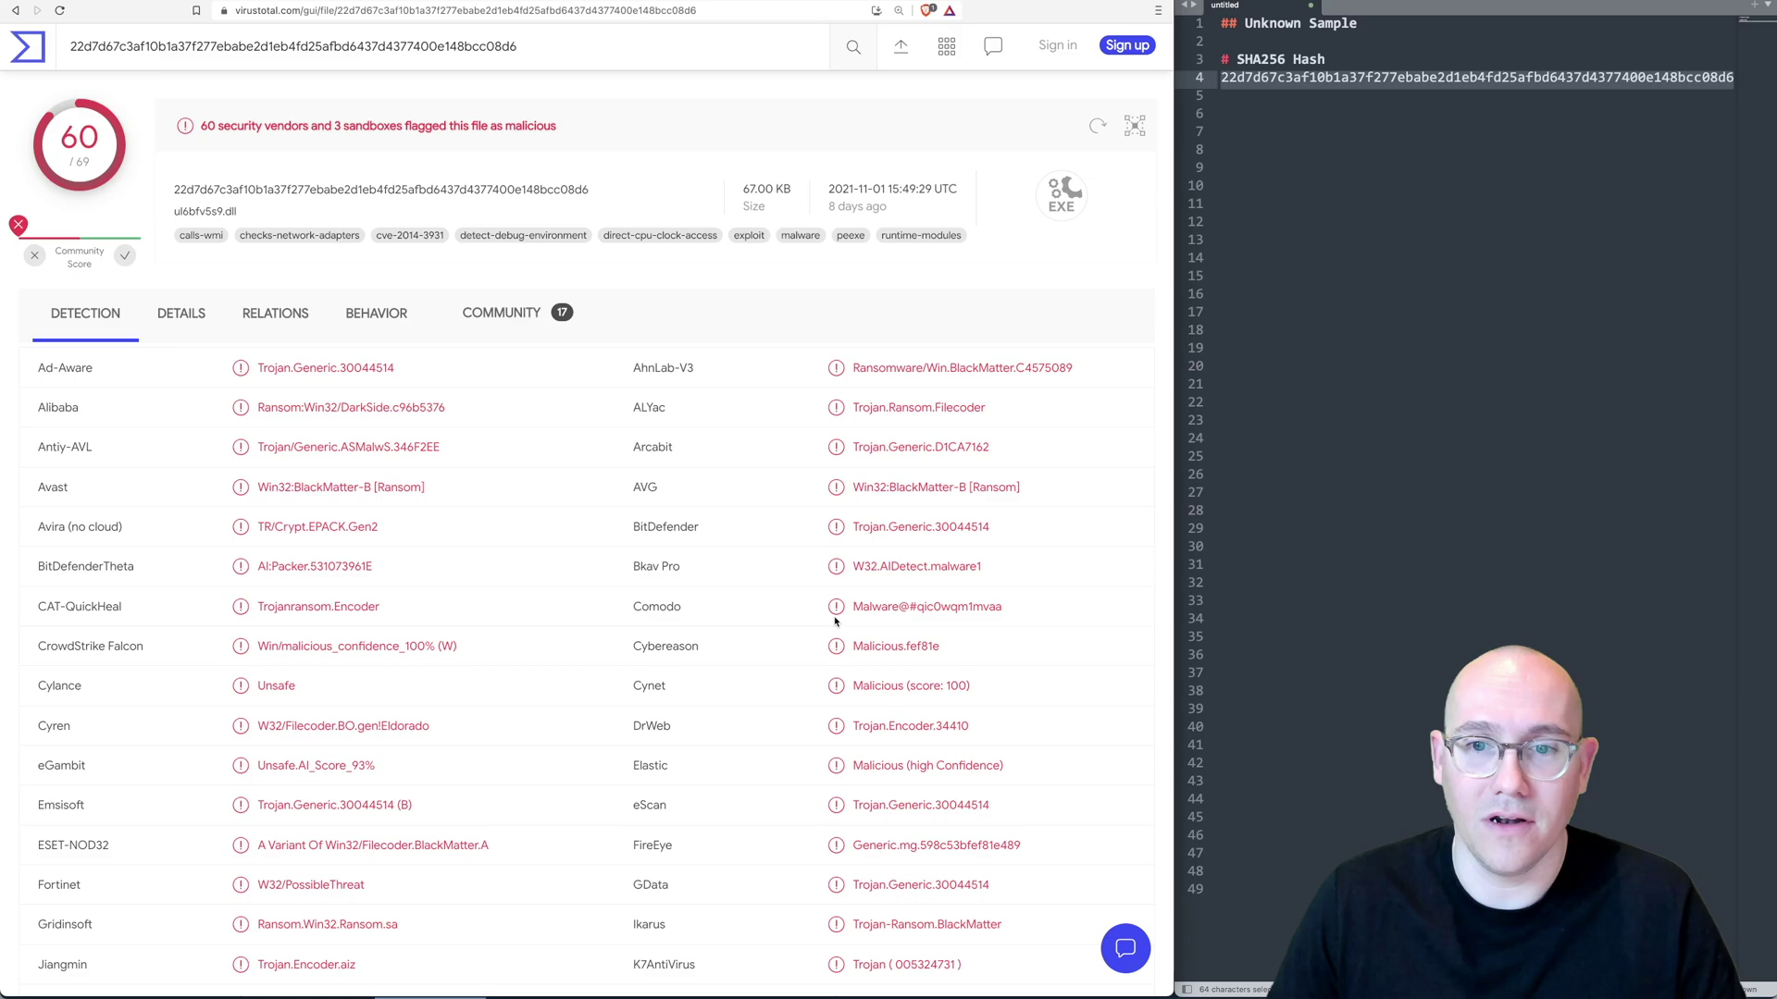
# - Highlight BlackMatter in the Avast and AVG detection names, then clear the highlight
pyautogui.doubleClick(315, 492)
pyautogui.doubleClick(920, 487)
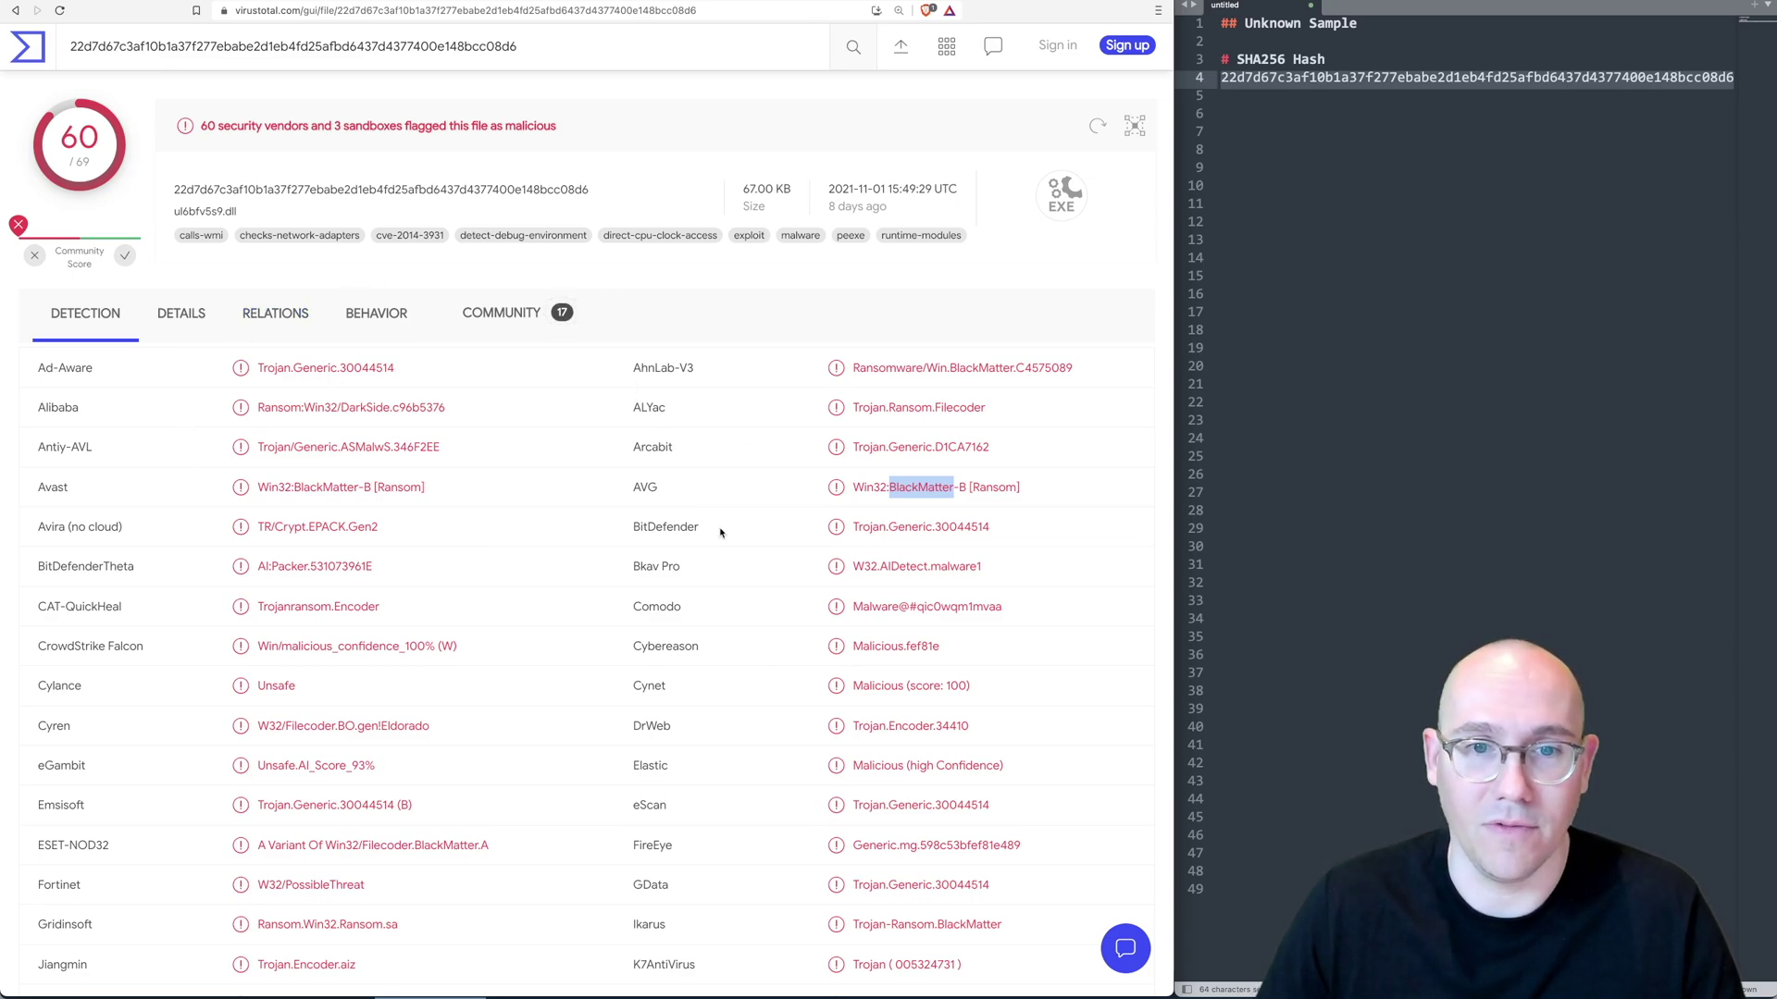
pyautogui.click(682, 325)
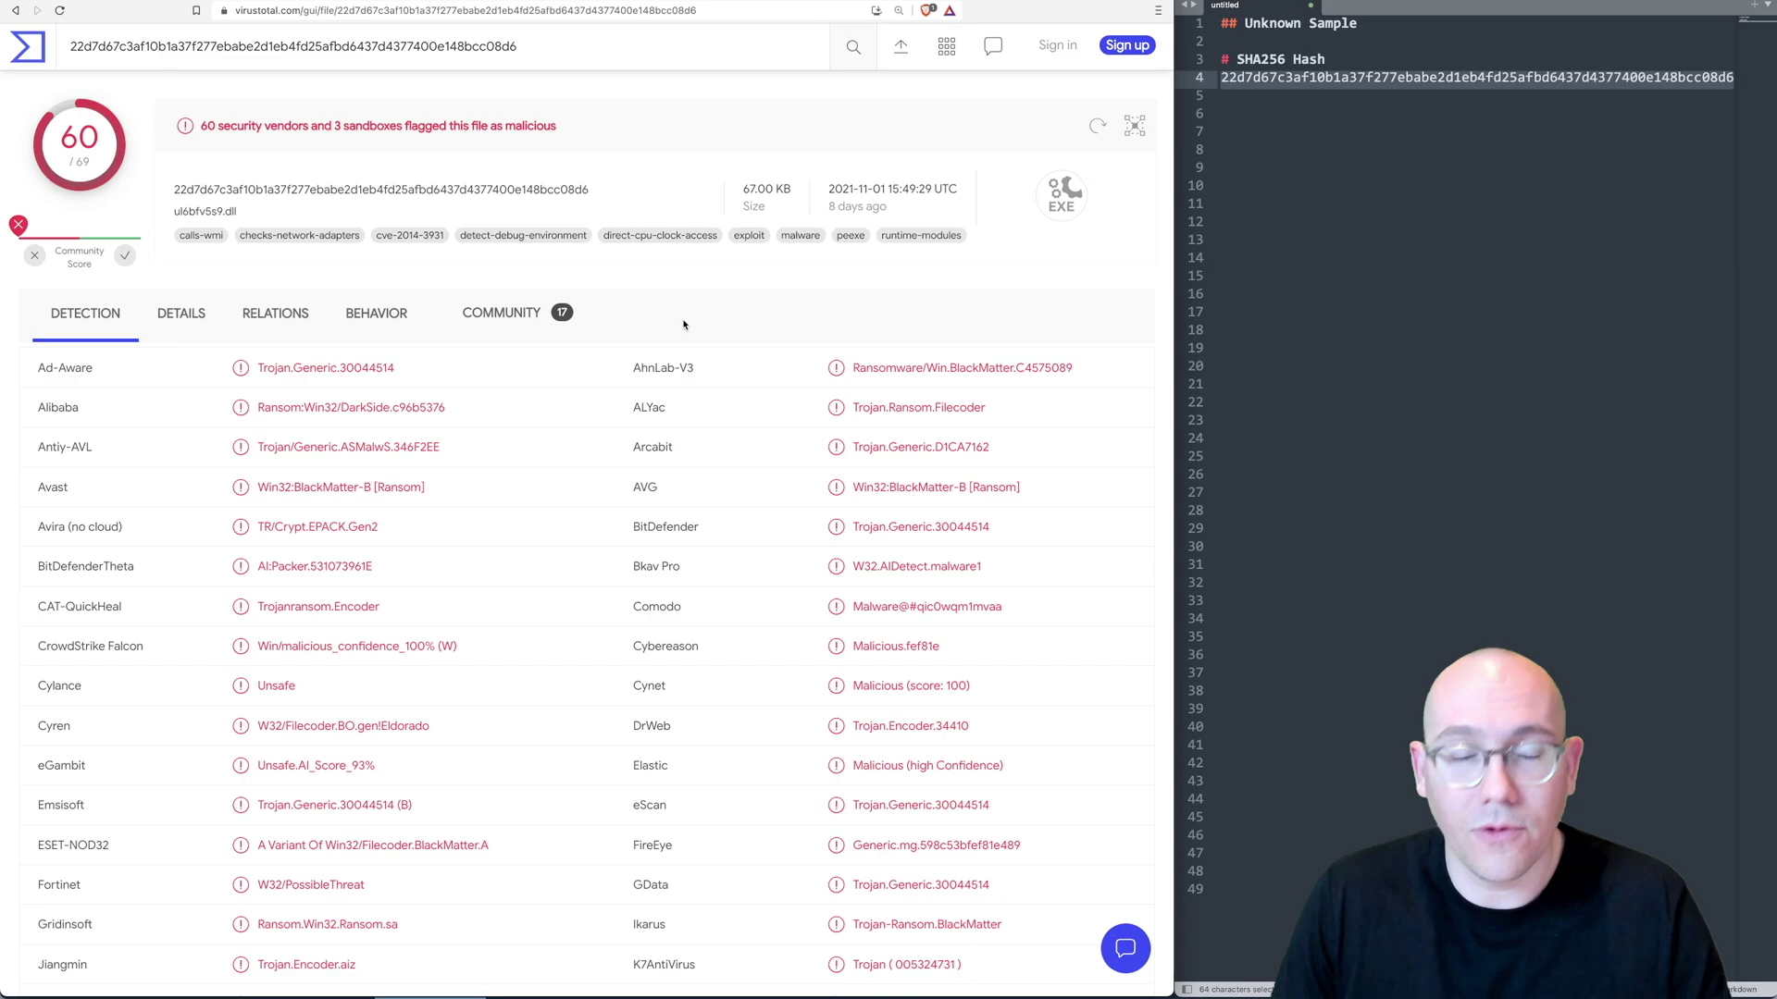
# - Browse the Community tab's 17 comments, highlighting the BlackMatter hashtag in one
pyautogui.click(499, 310)
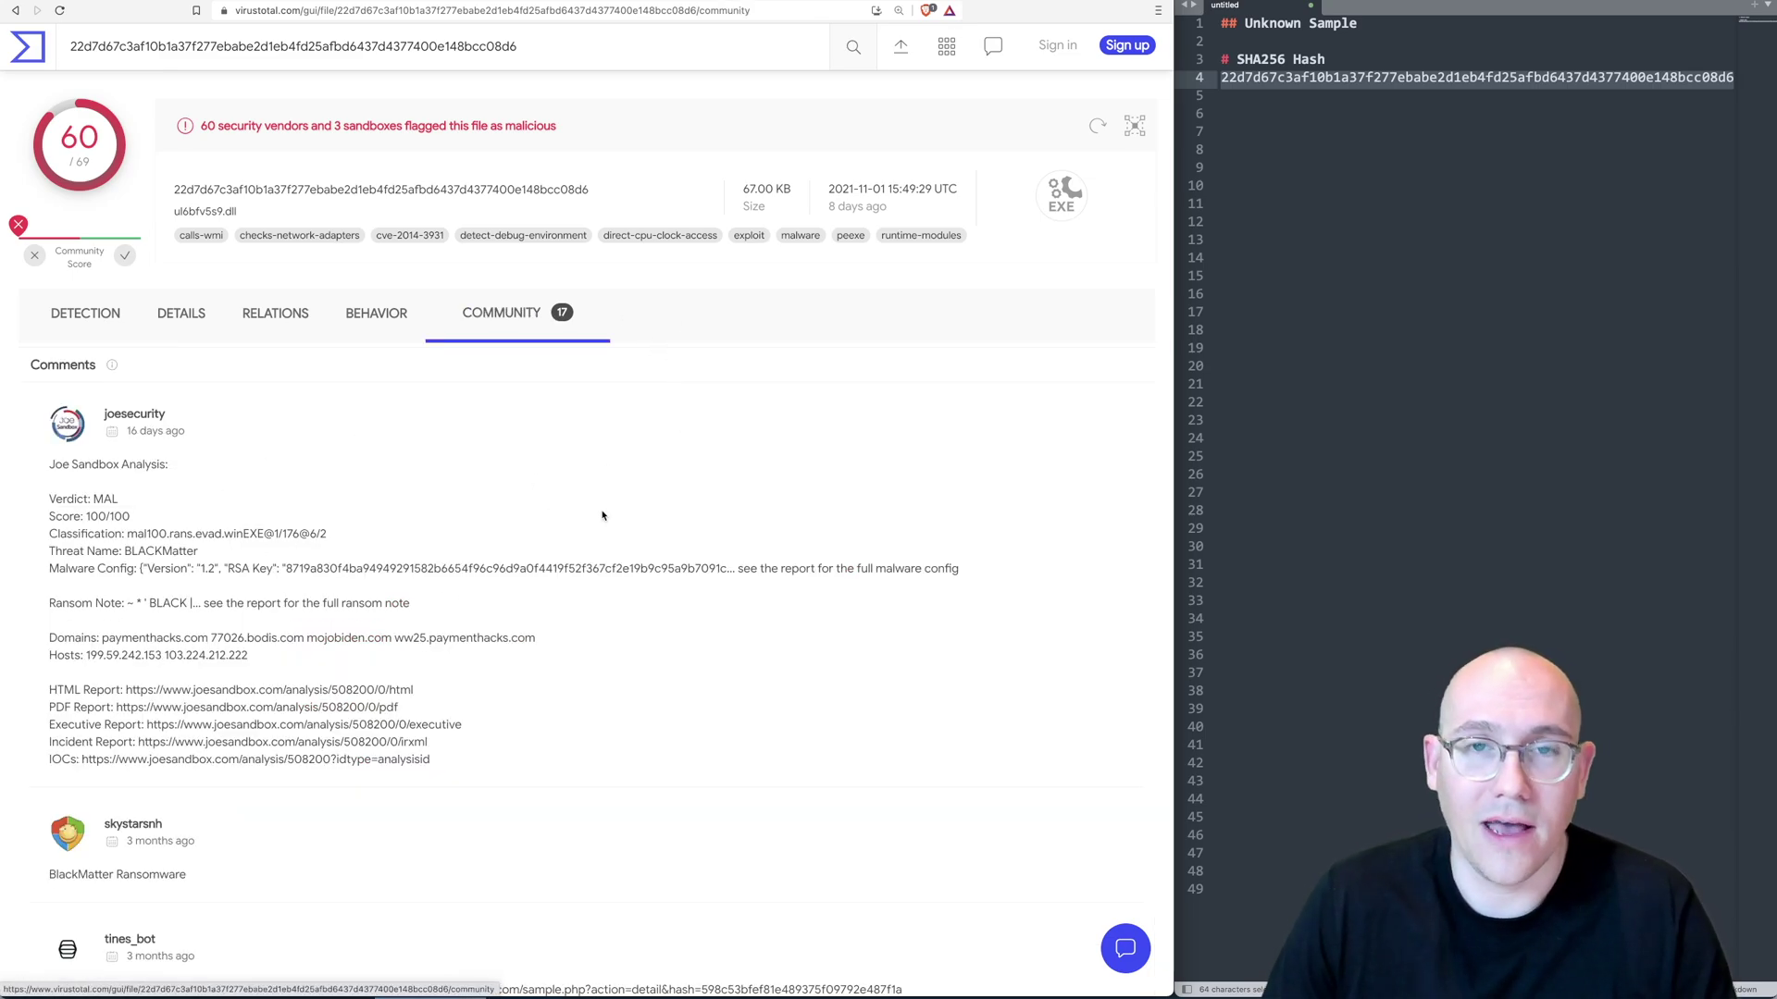
pyautogui.scroll(-15, 413, 602)
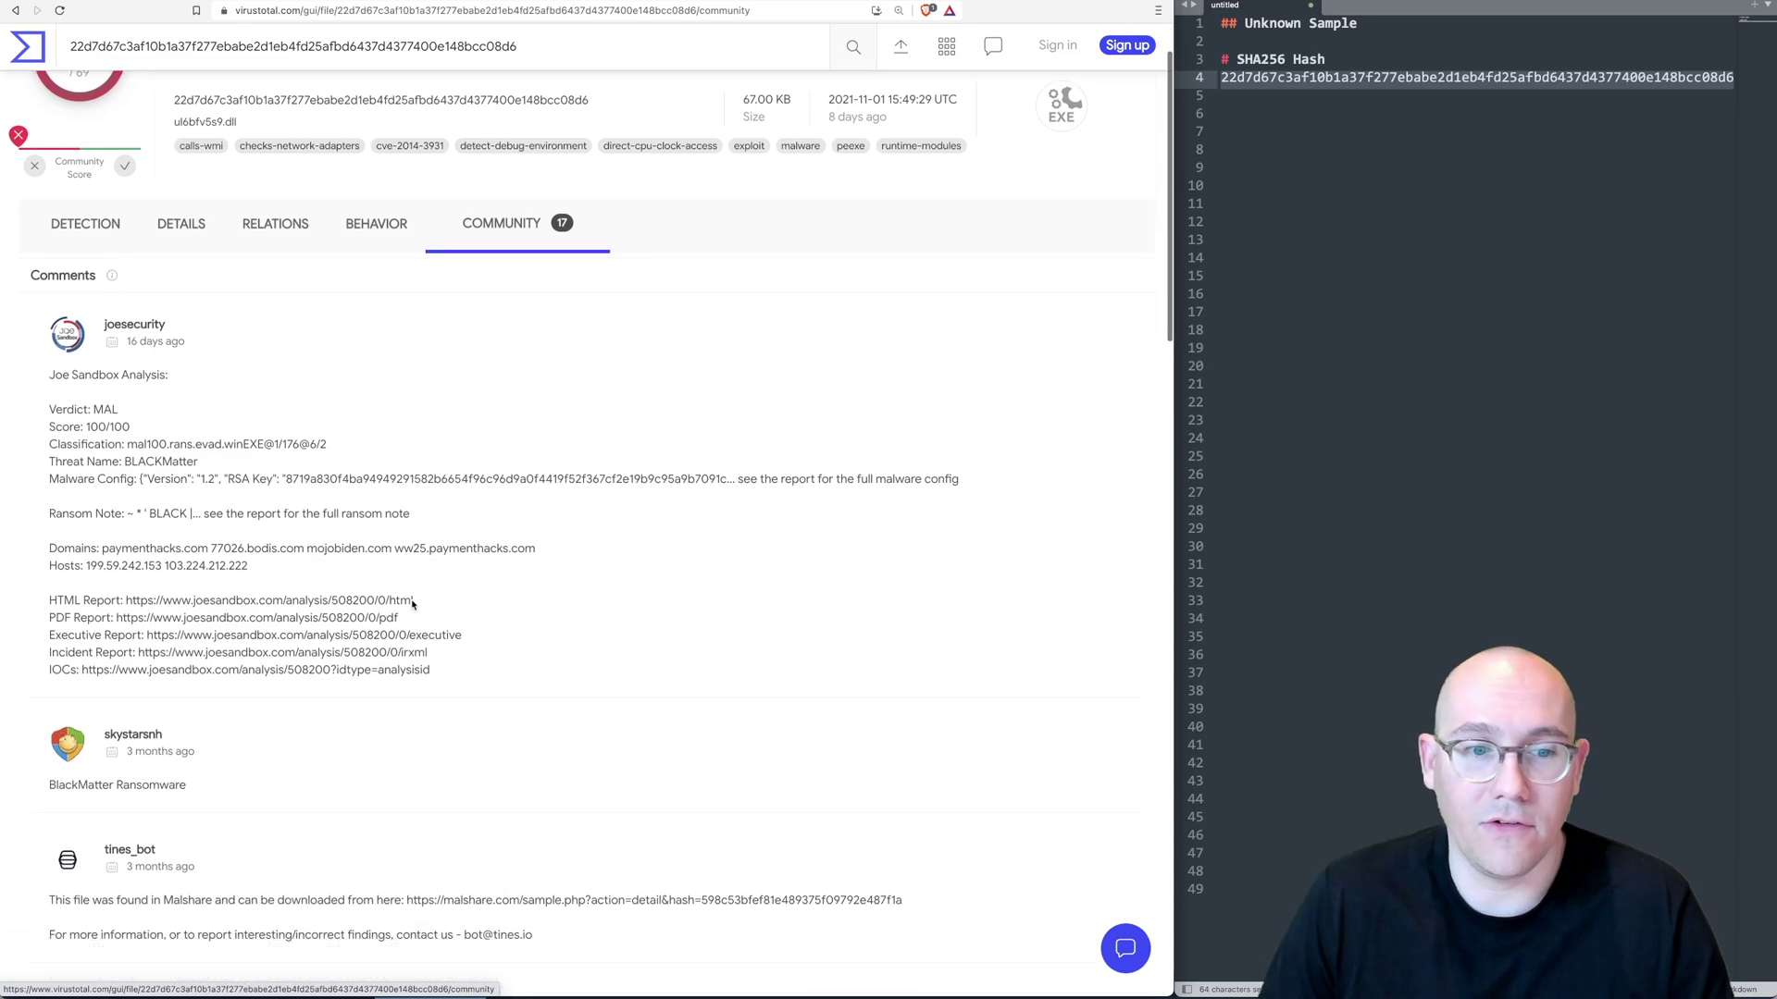
pyautogui.scroll(-8, 351, 487)
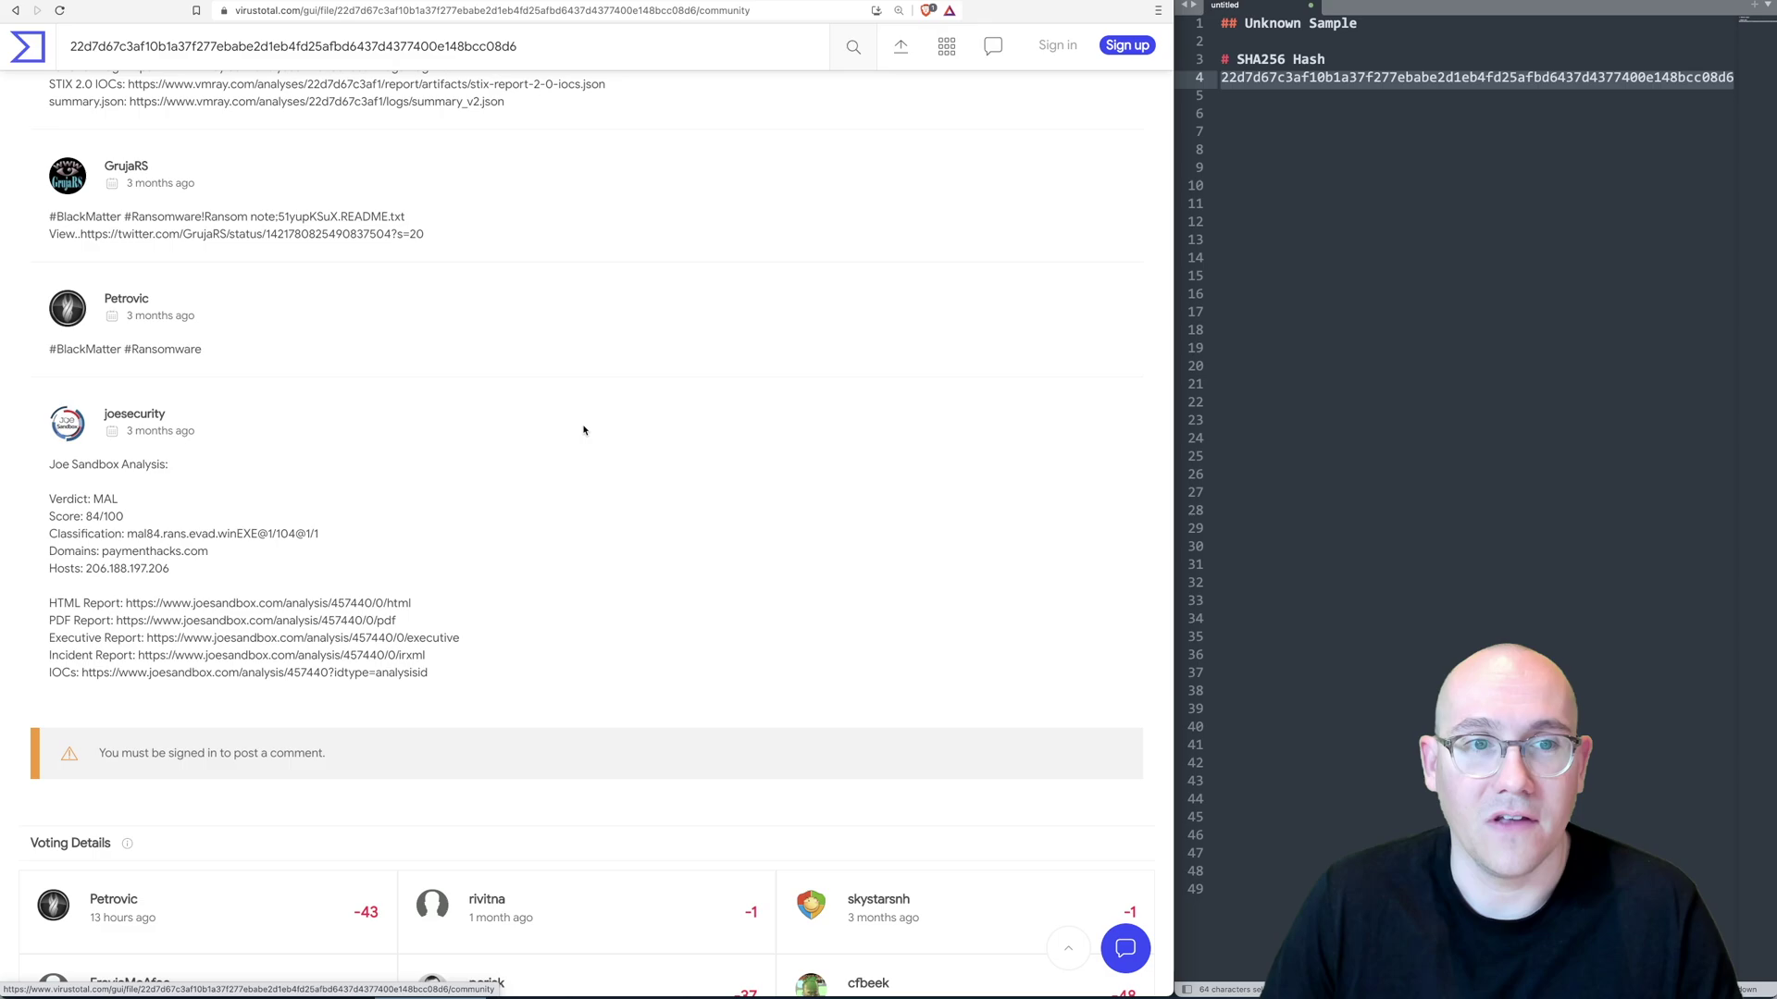
pyautogui.scroll(6, 583, 430)
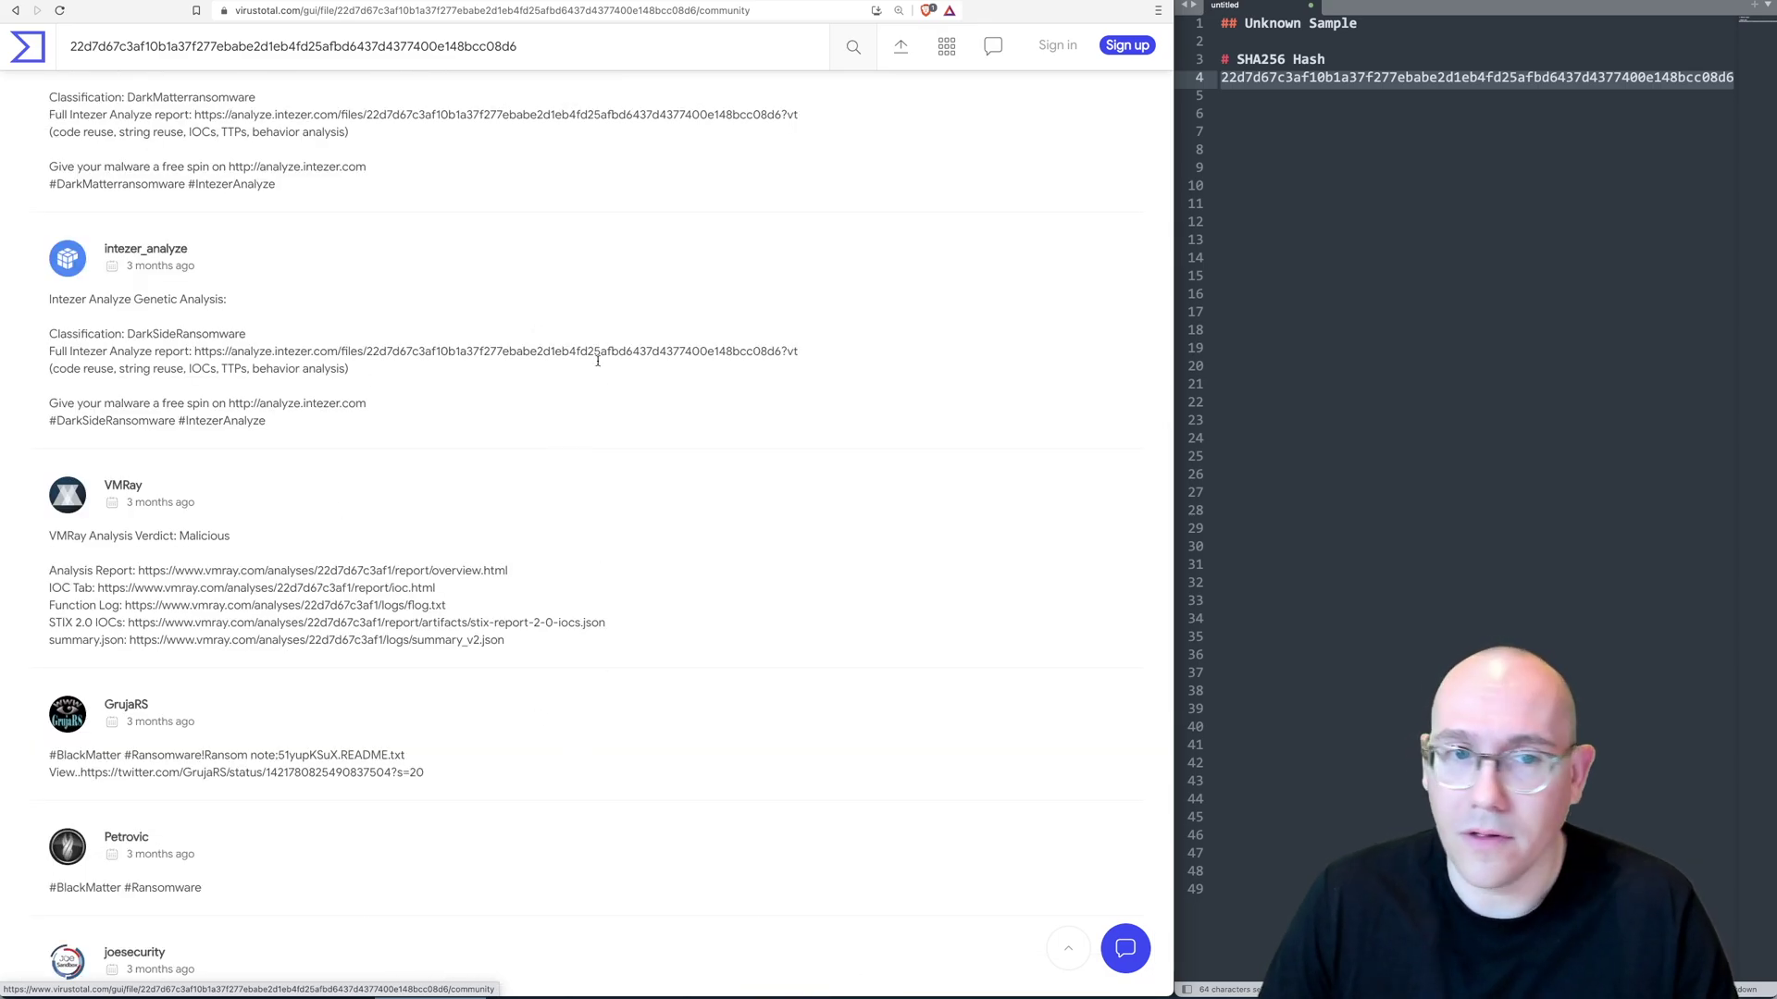
pyautogui.scroll(10, 741, 559)
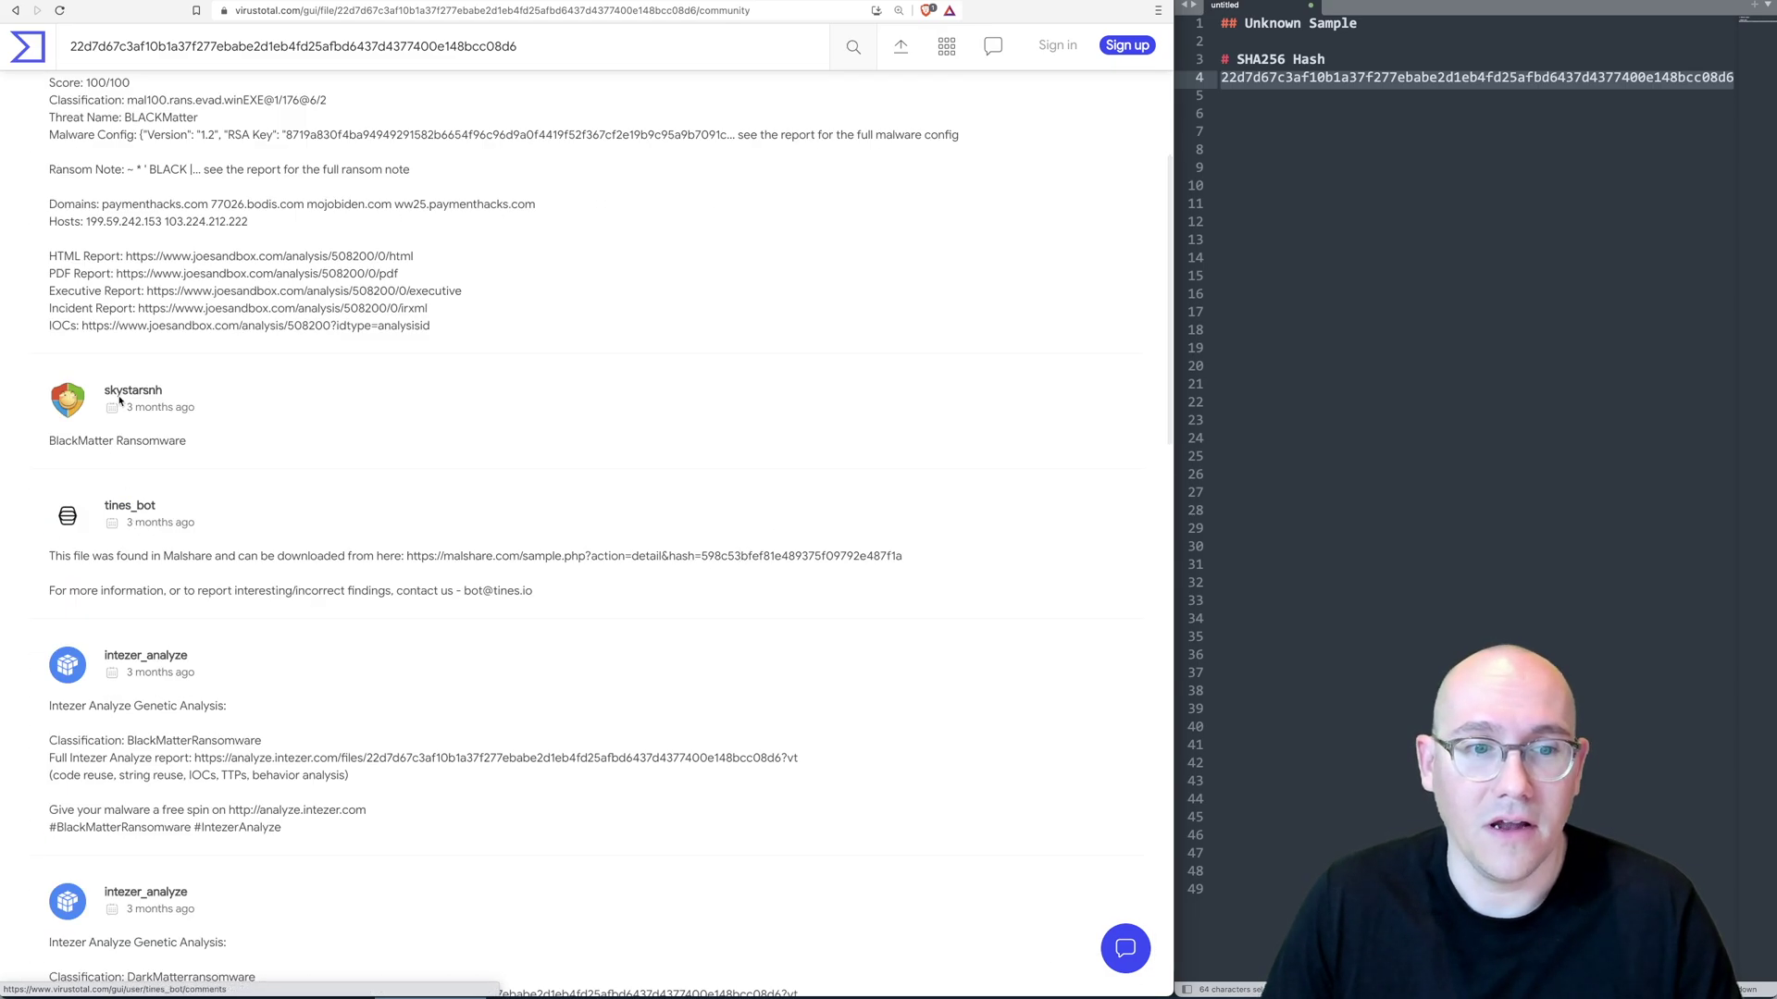
pyautogui.scroll(3, 605, 449)
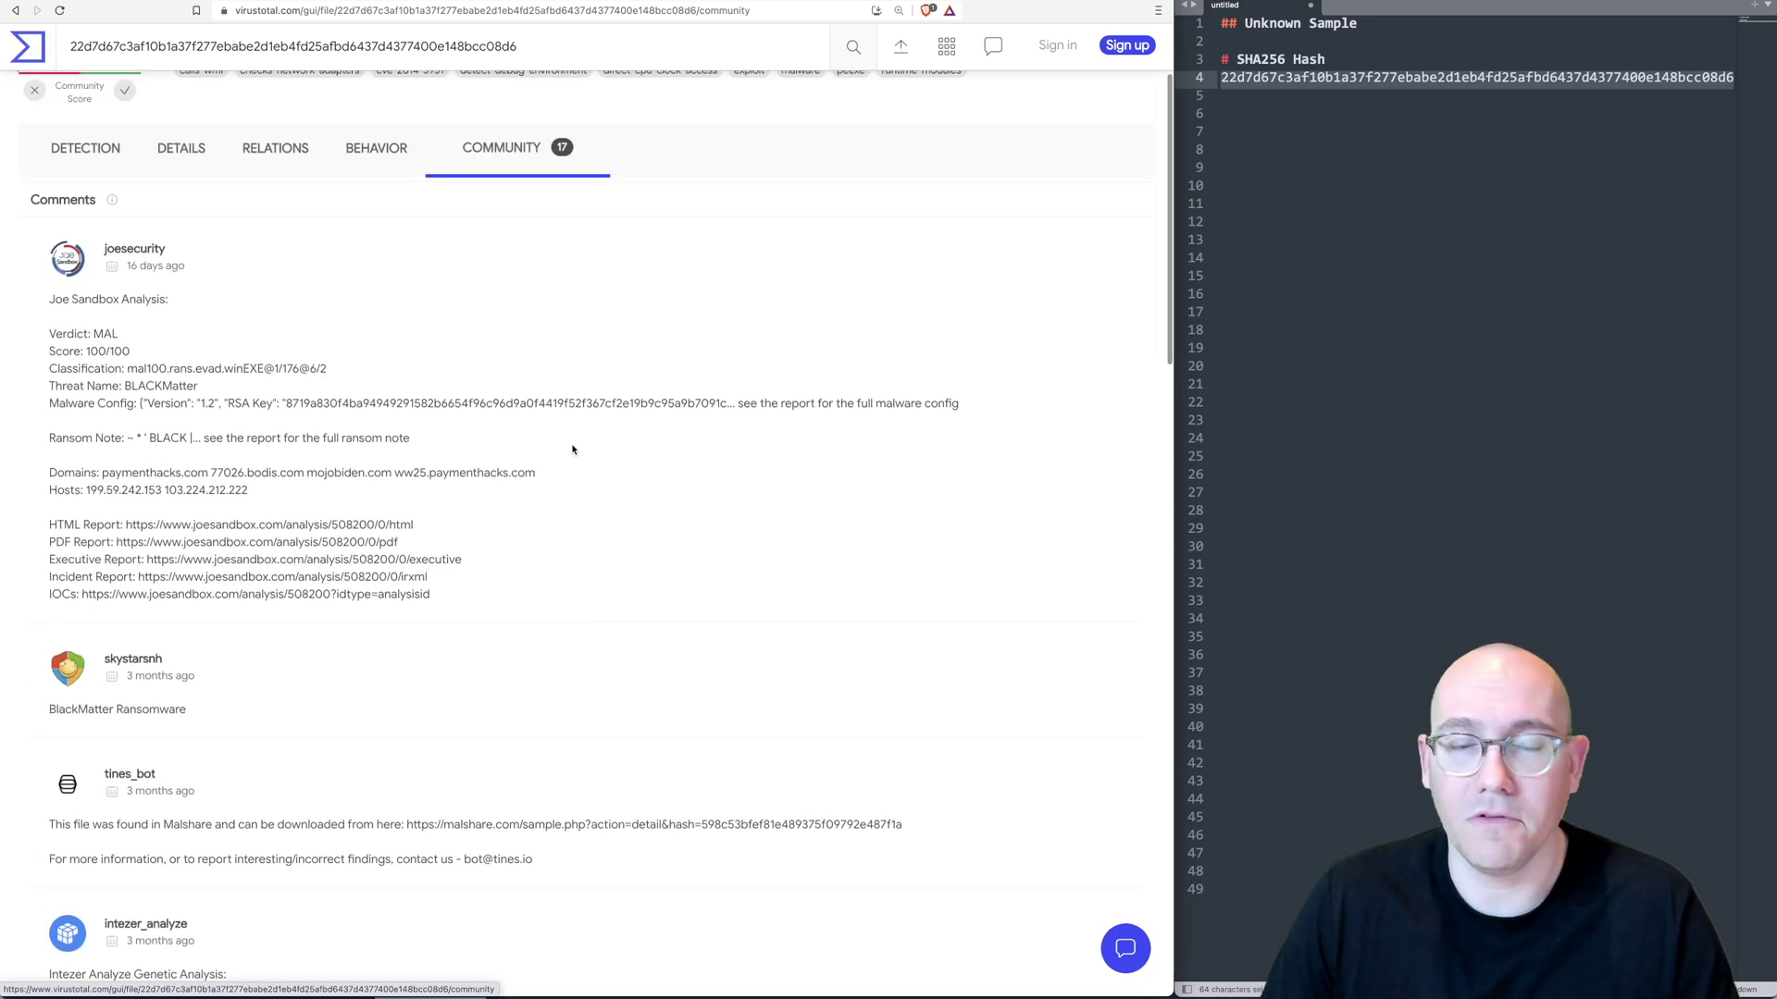
pyautogui.scroll(-2, 619, 449)
pyautogui.scroll(3, 615, 455)
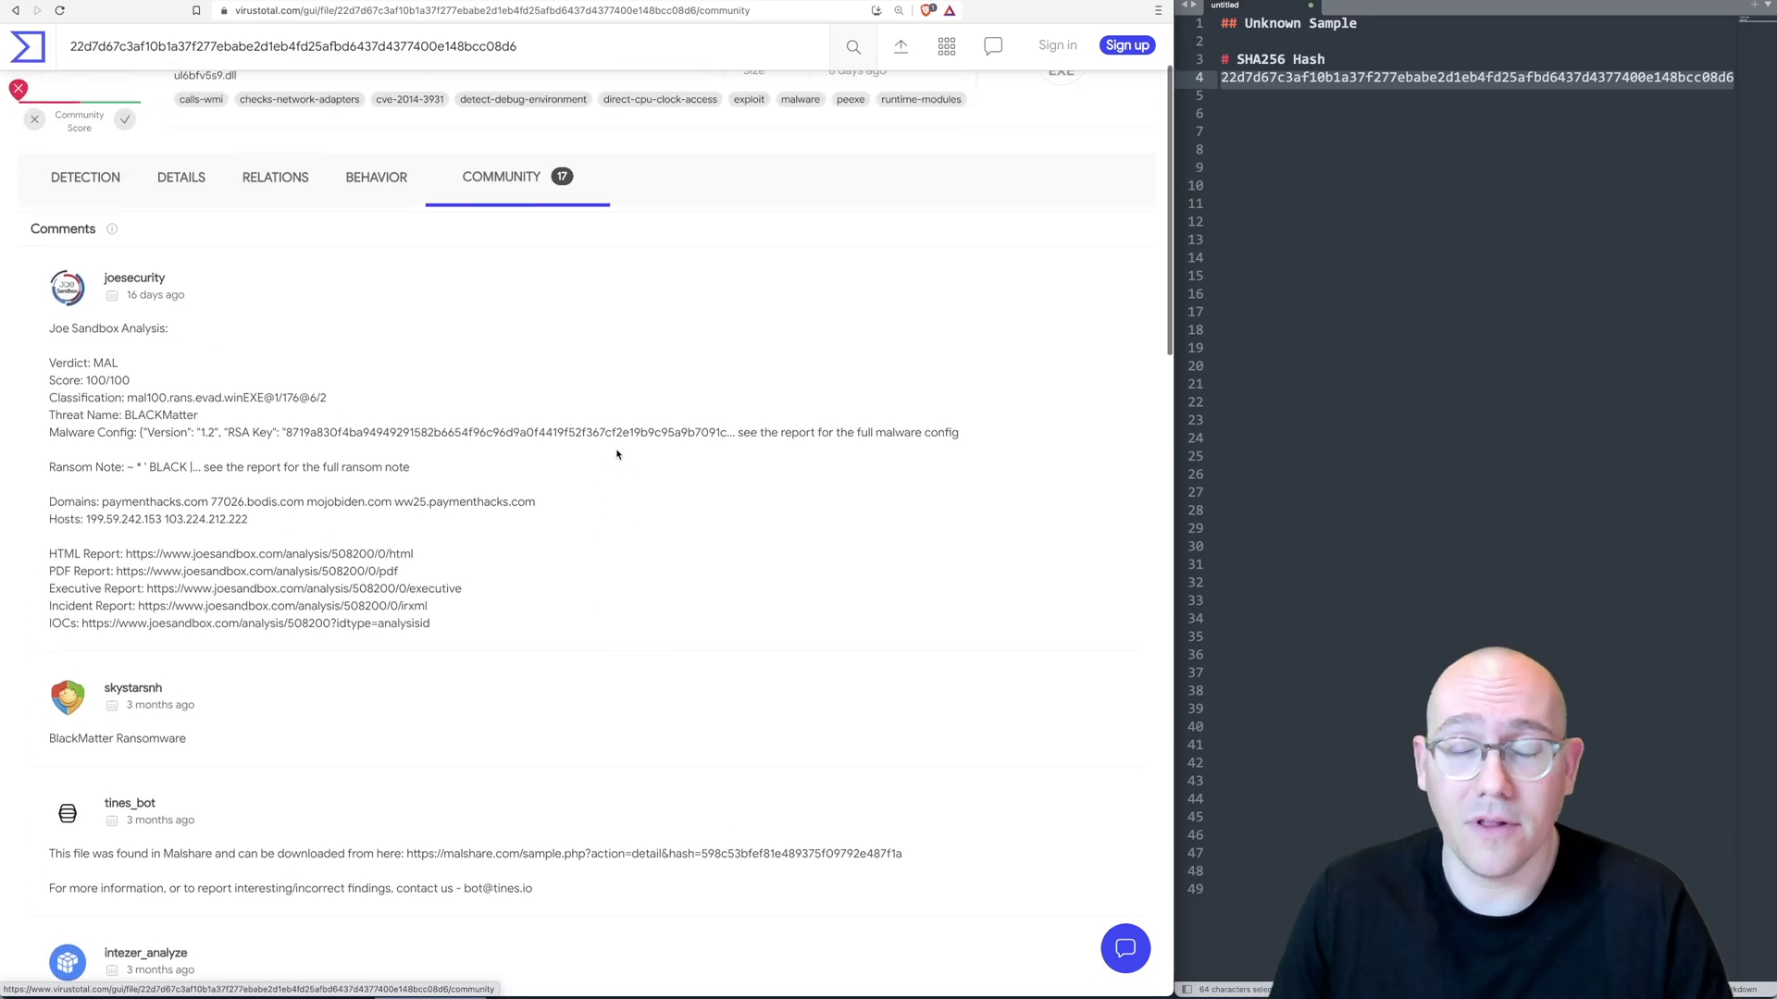
pyautogui.scroll(-4, 592, 454)
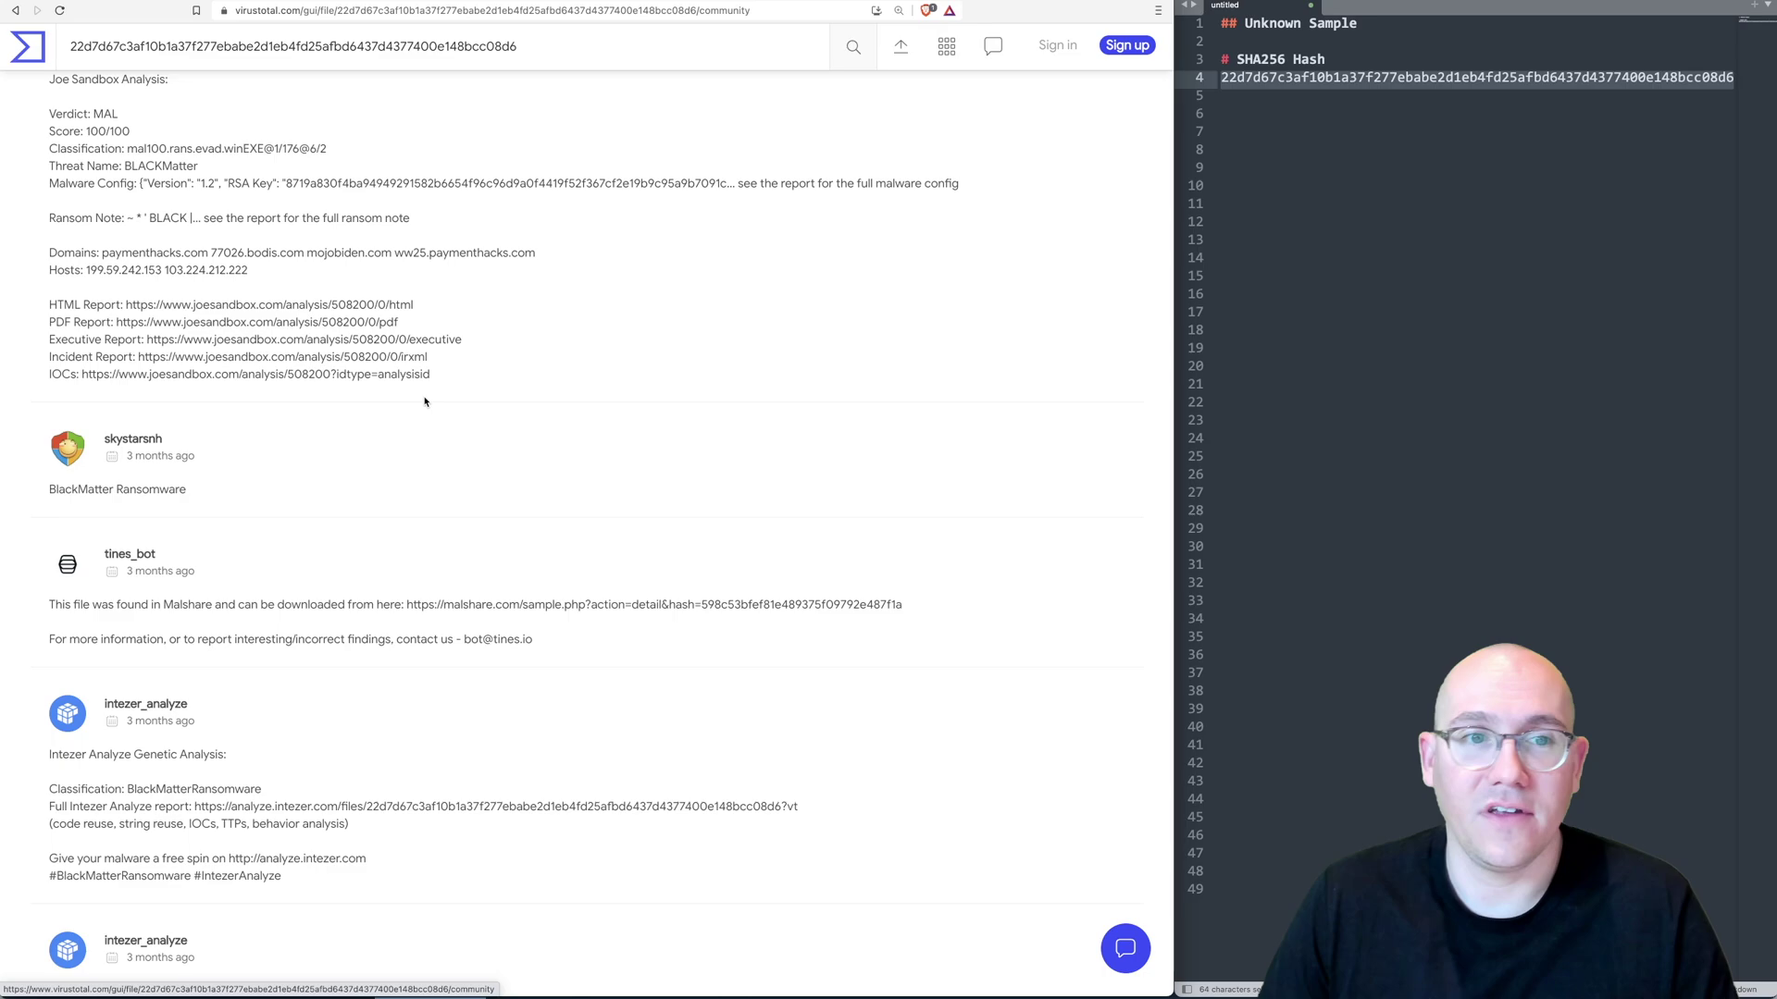
pyautogui.scroll(3, 110, 467)
pyautogui.scroll(-15, 305, 491)
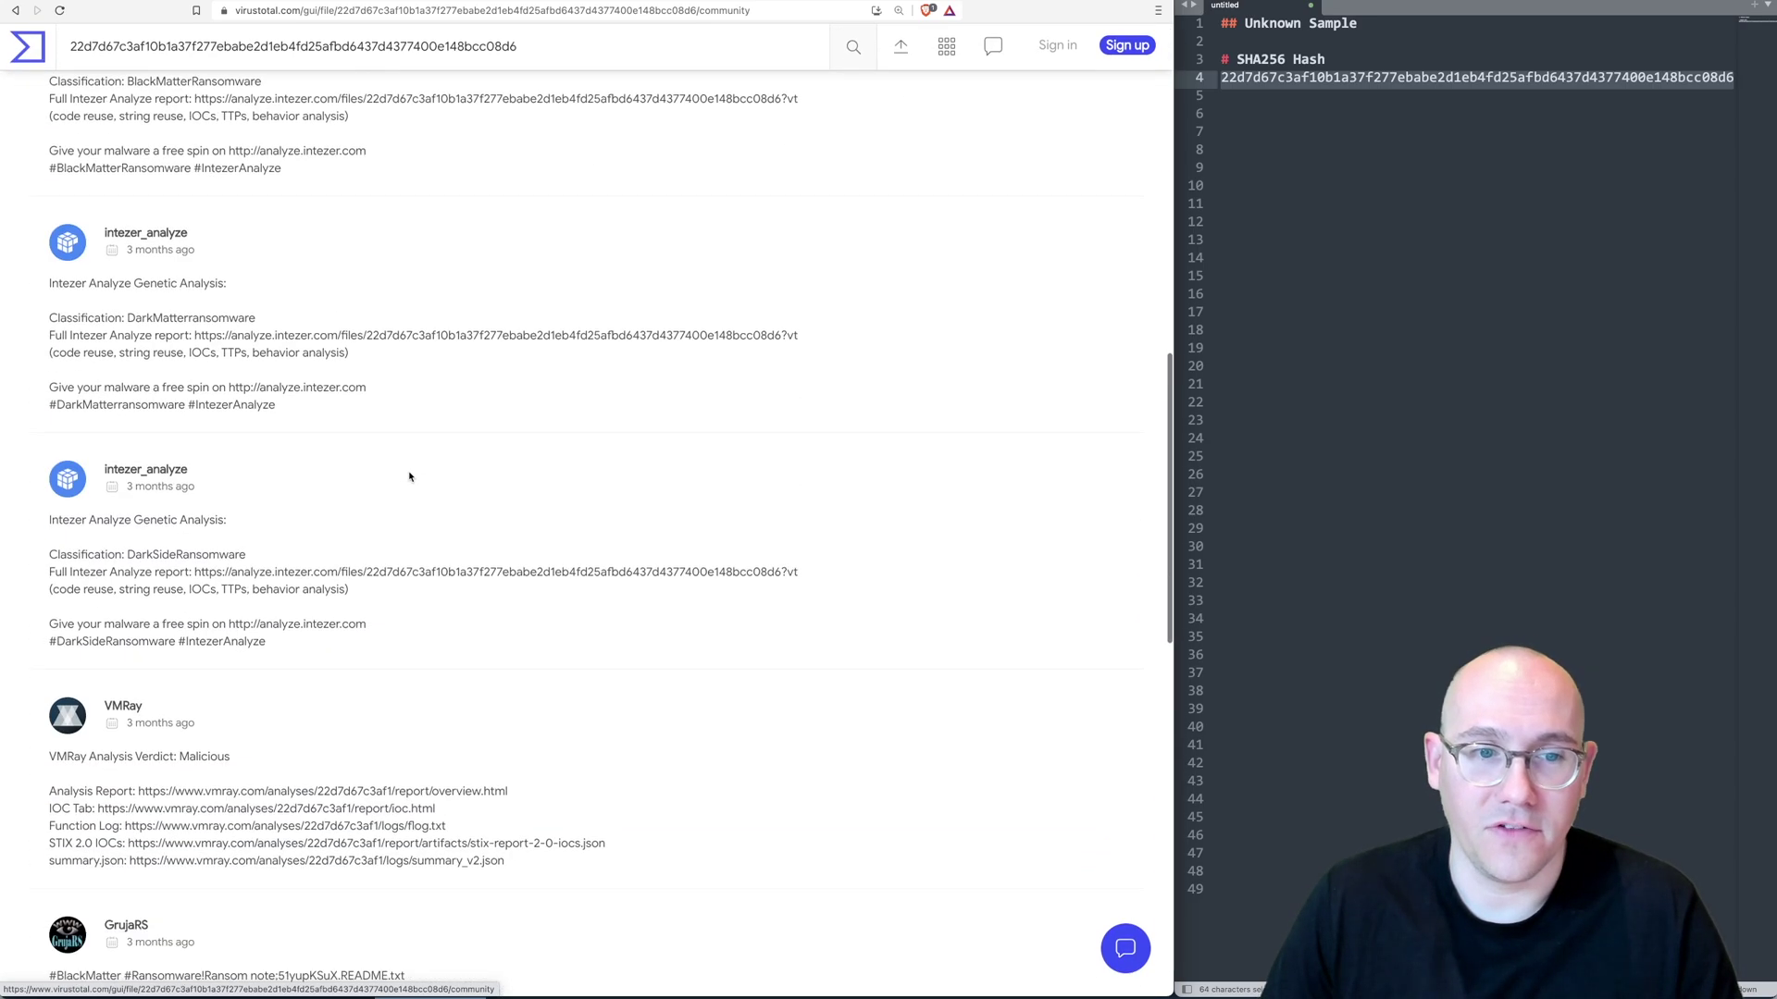
pyautogui.scroll(-3, 204, 302)
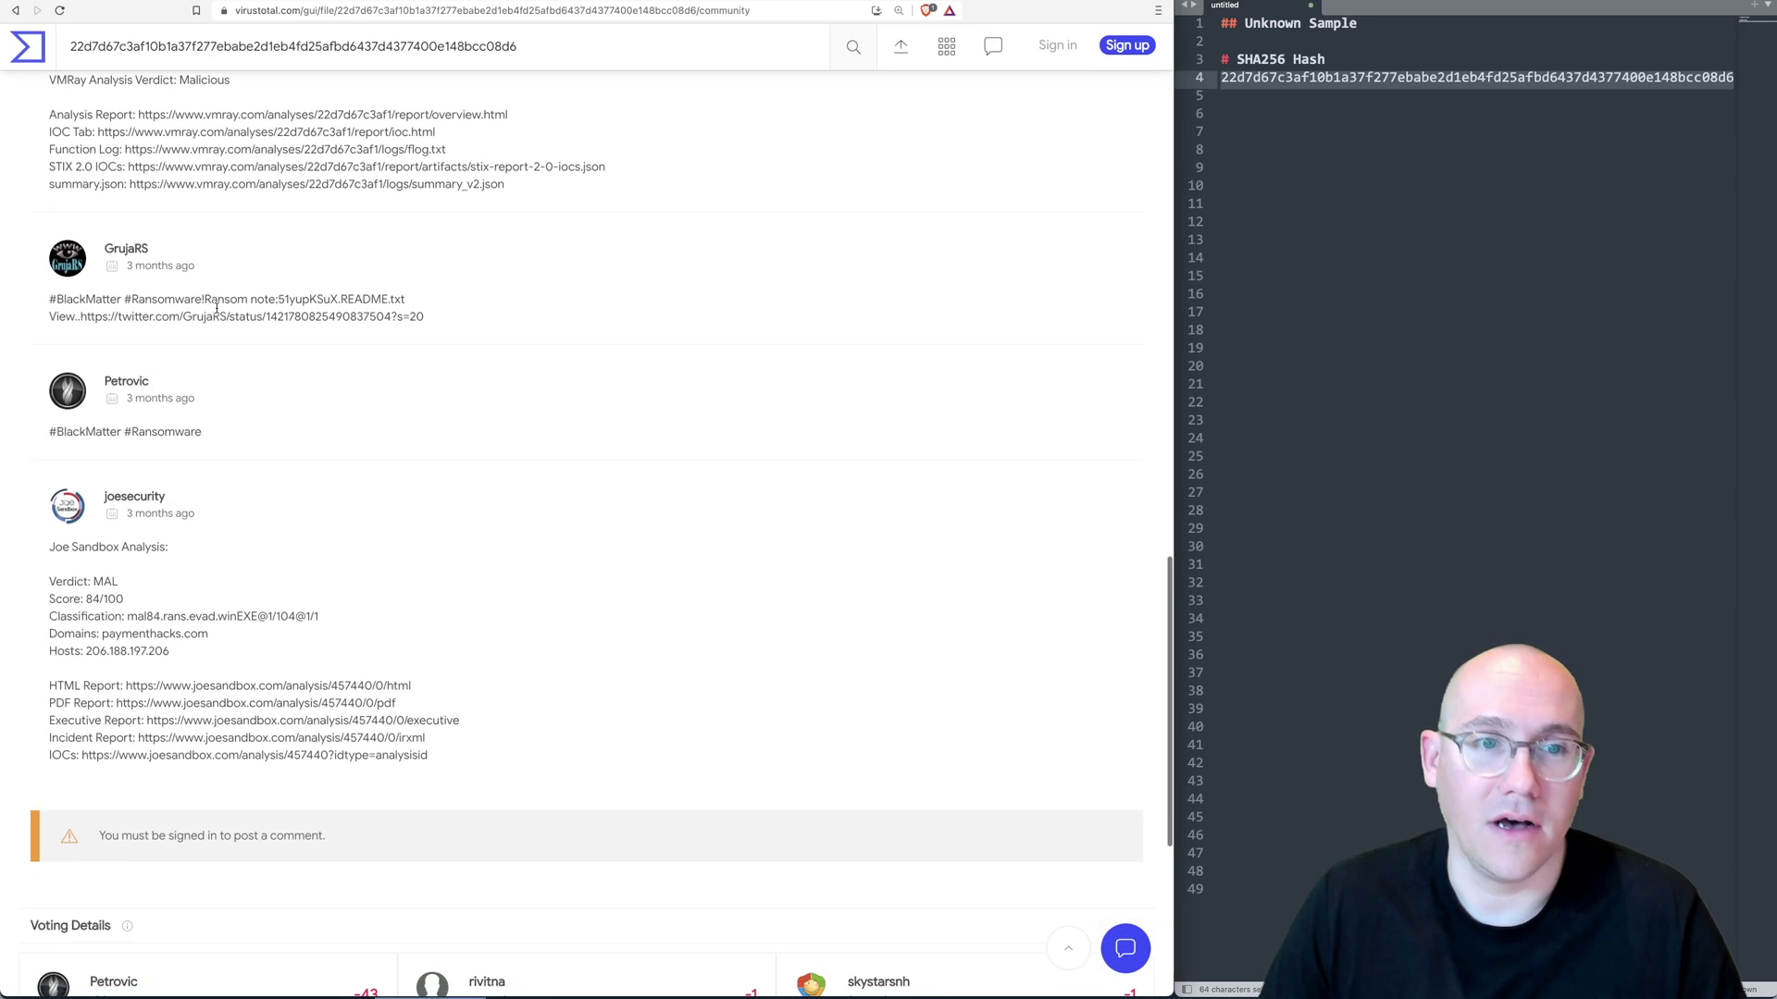
pyautogui.doubleClick(89, 298)
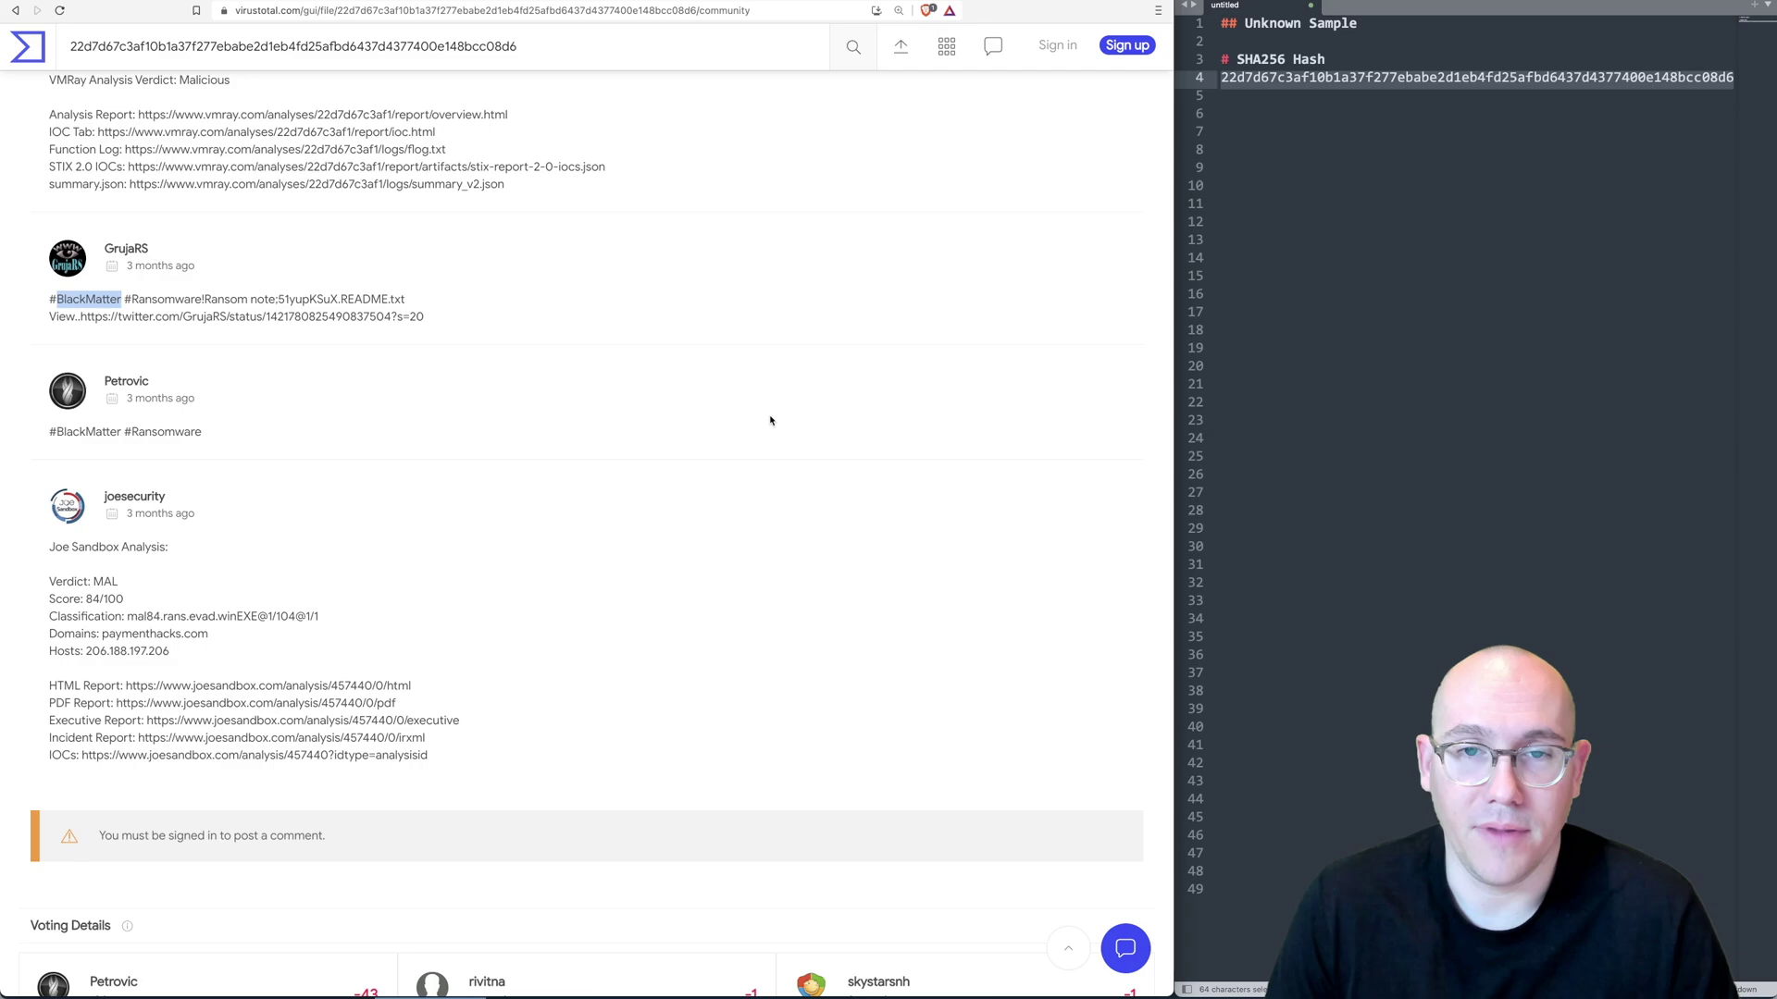
pyautogui.scroll(10, 770, 420)
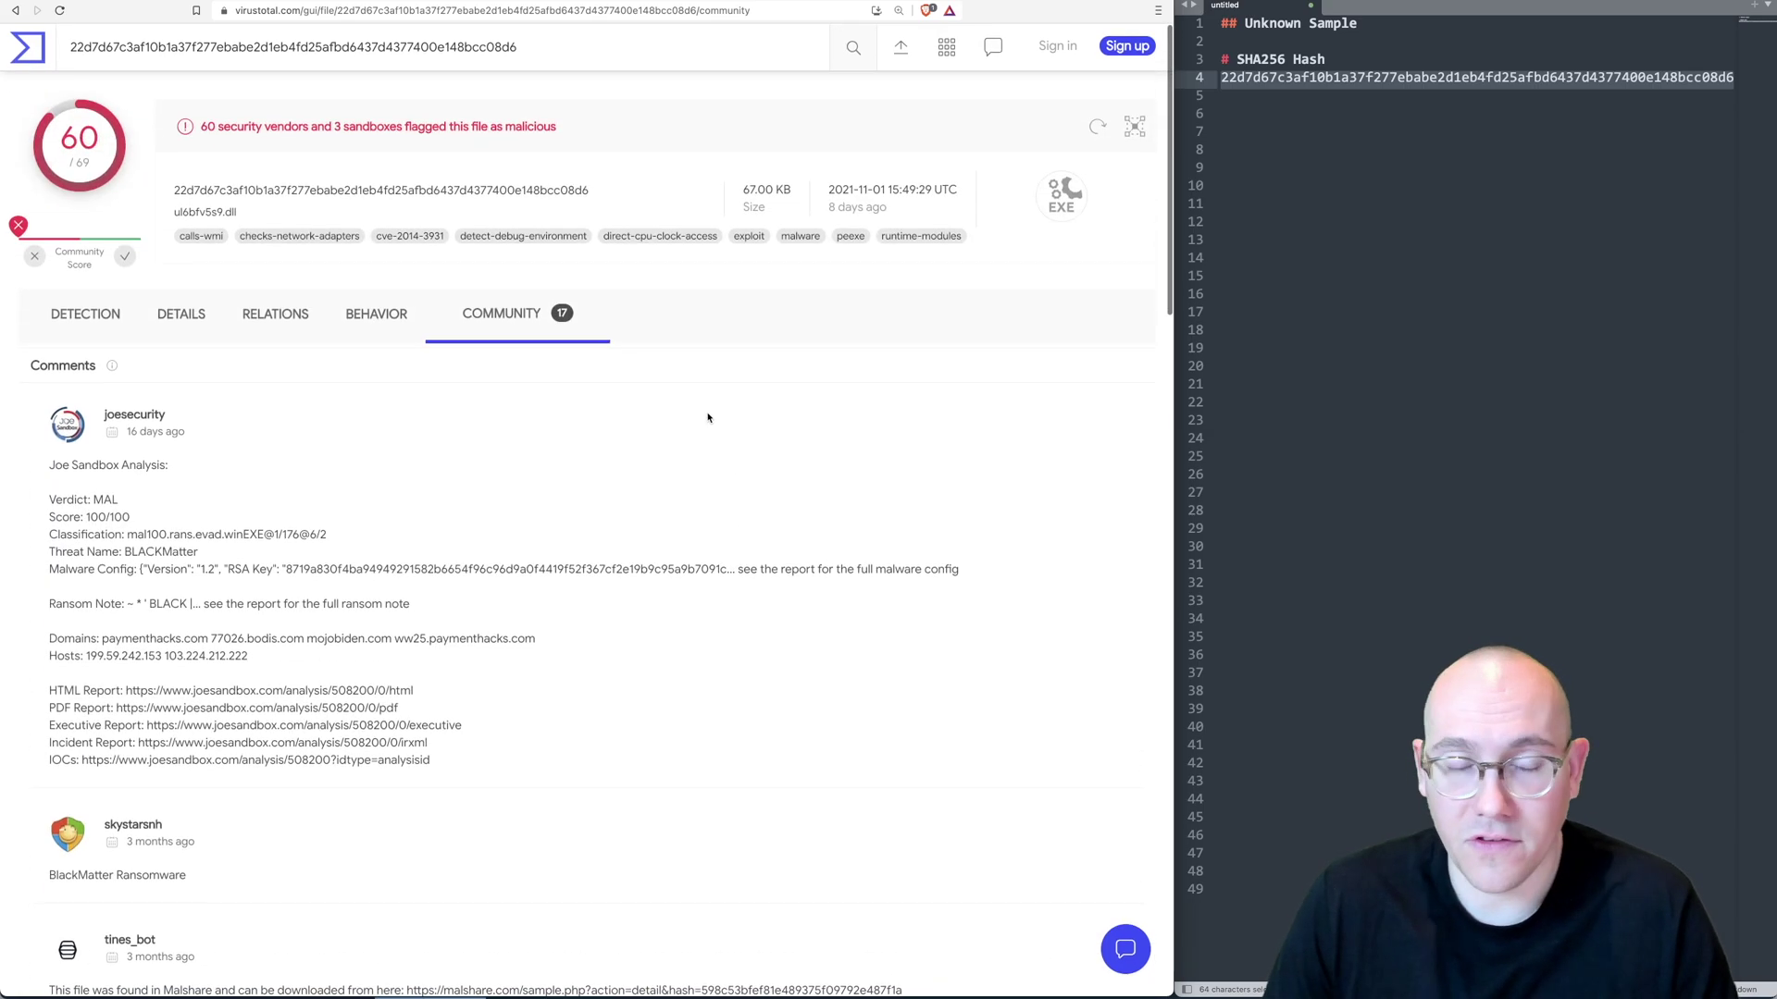
# - Review the file's basic properties and history on the Details tab, then switch to MalwareBazaar
pyautogui.click(181, 313)
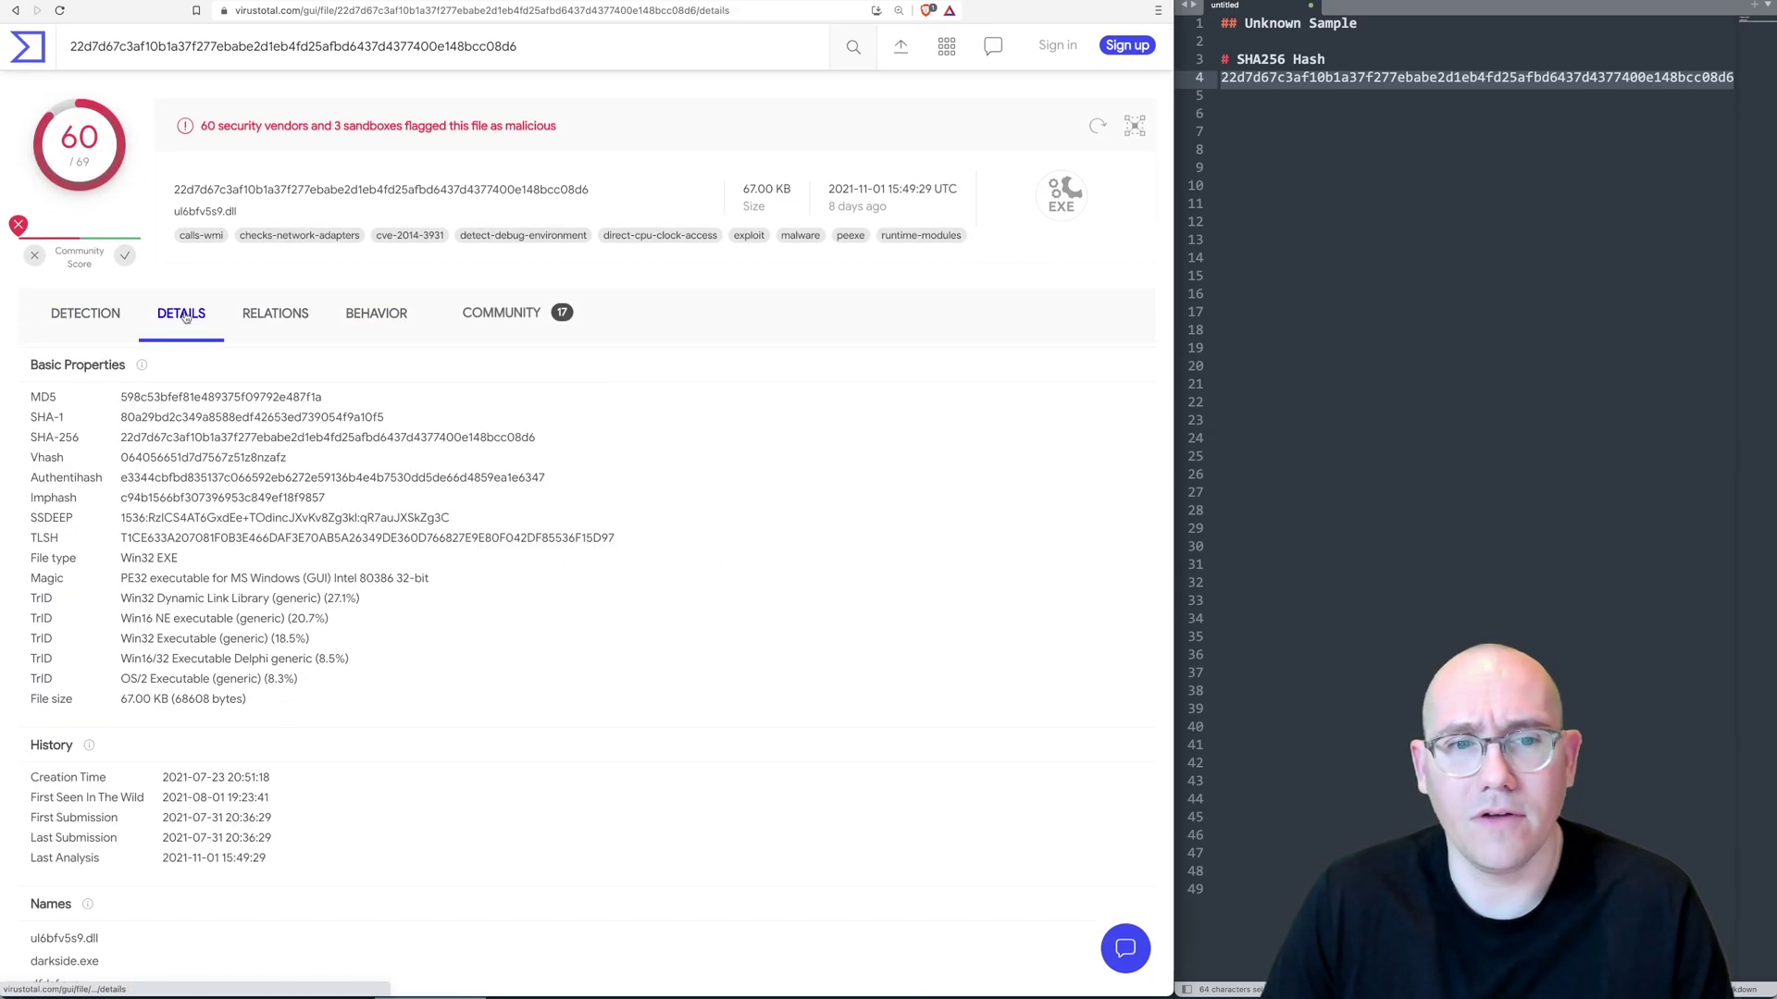
pyautogui.scroll(-10, 470, 580)
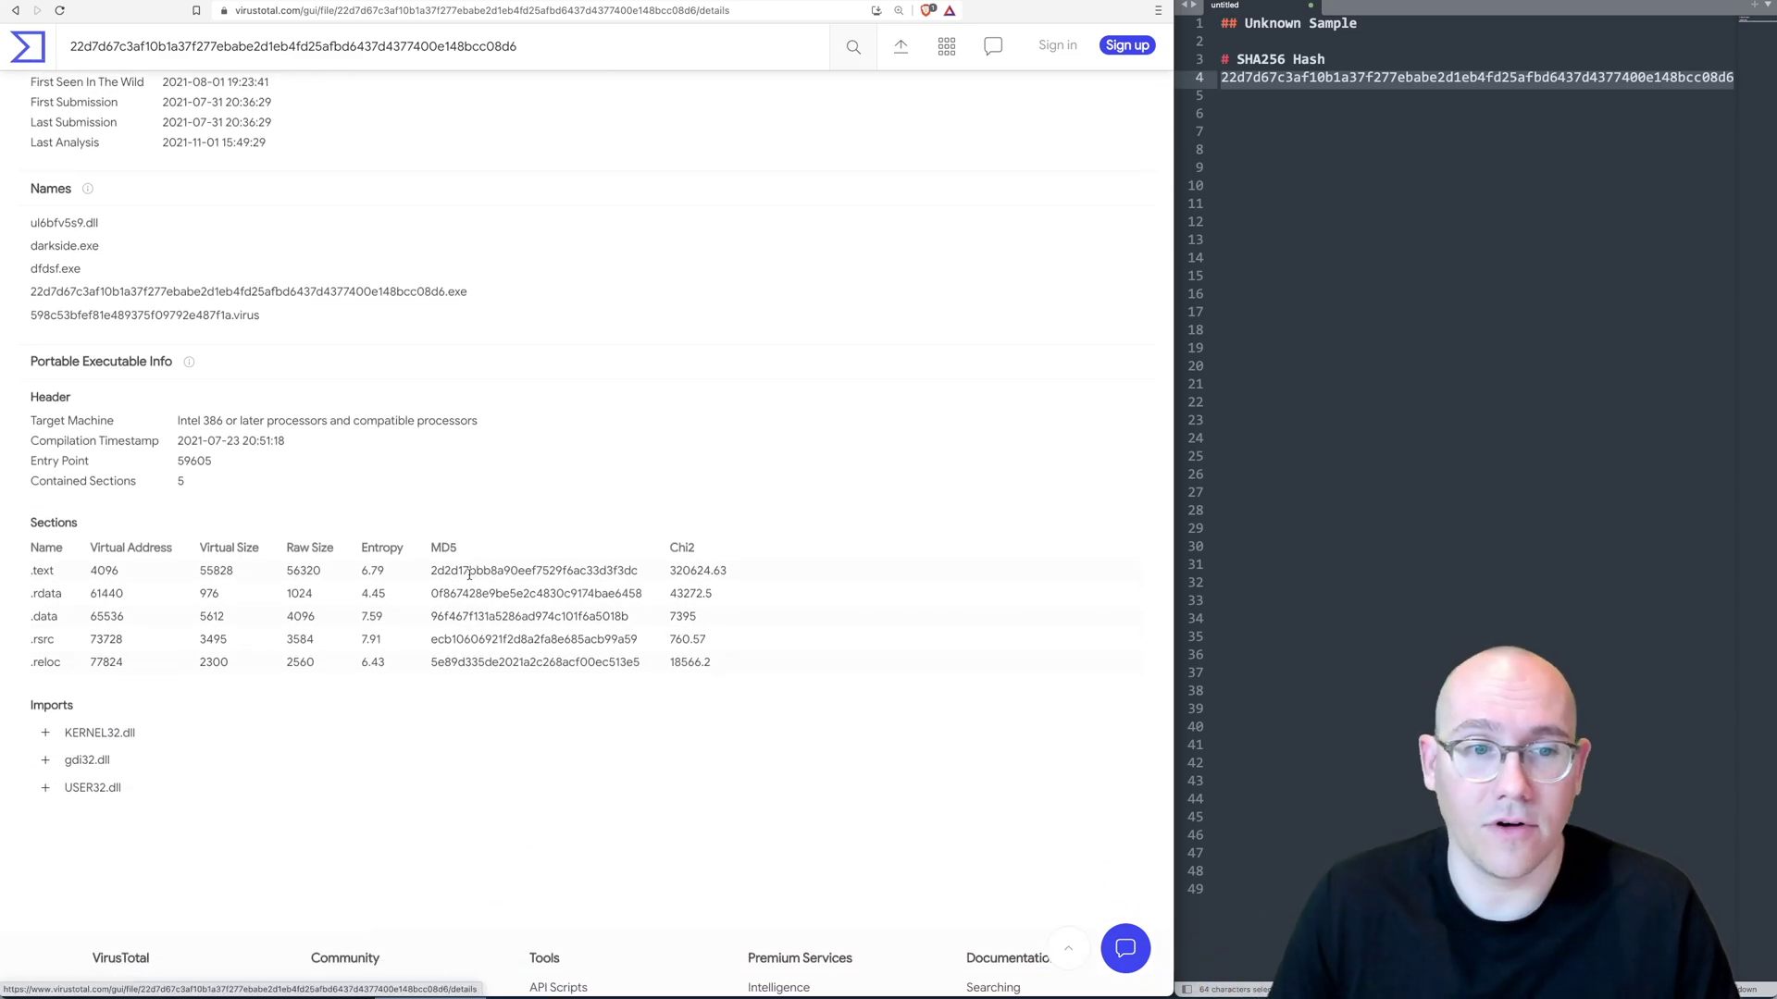
pyautogui.scroll(8, 456, 562)
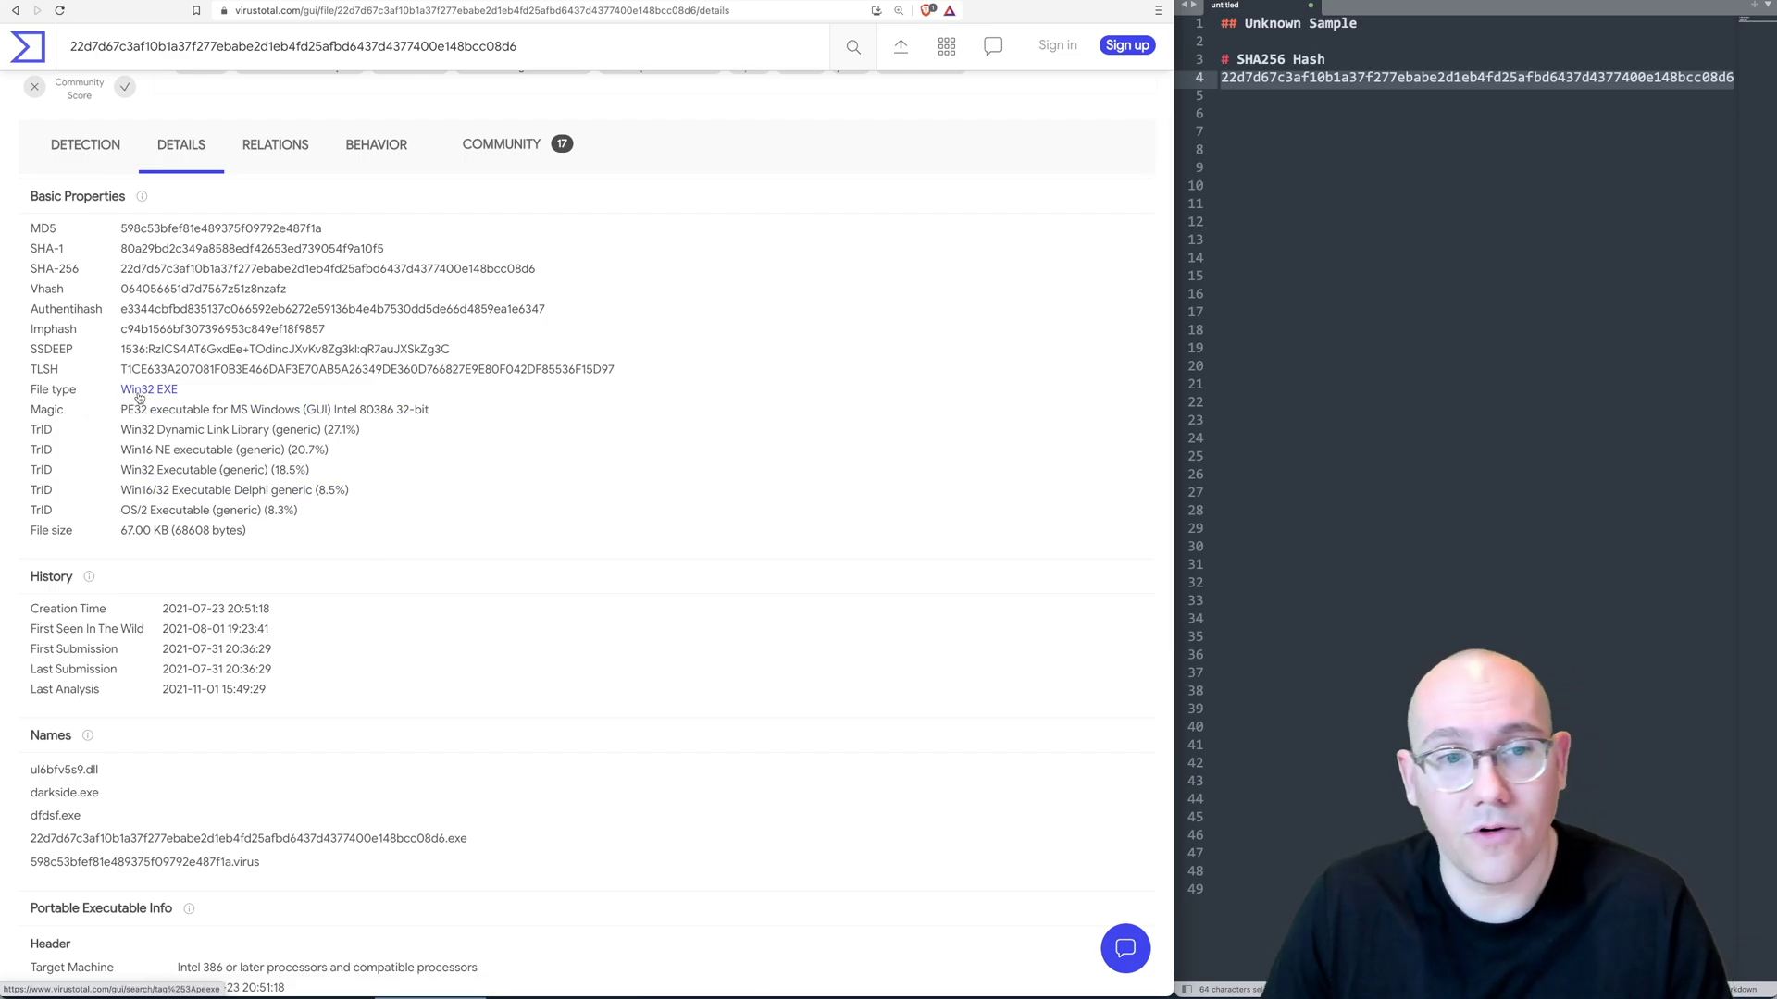
pyautogui.scroll(-5, 417, 468)
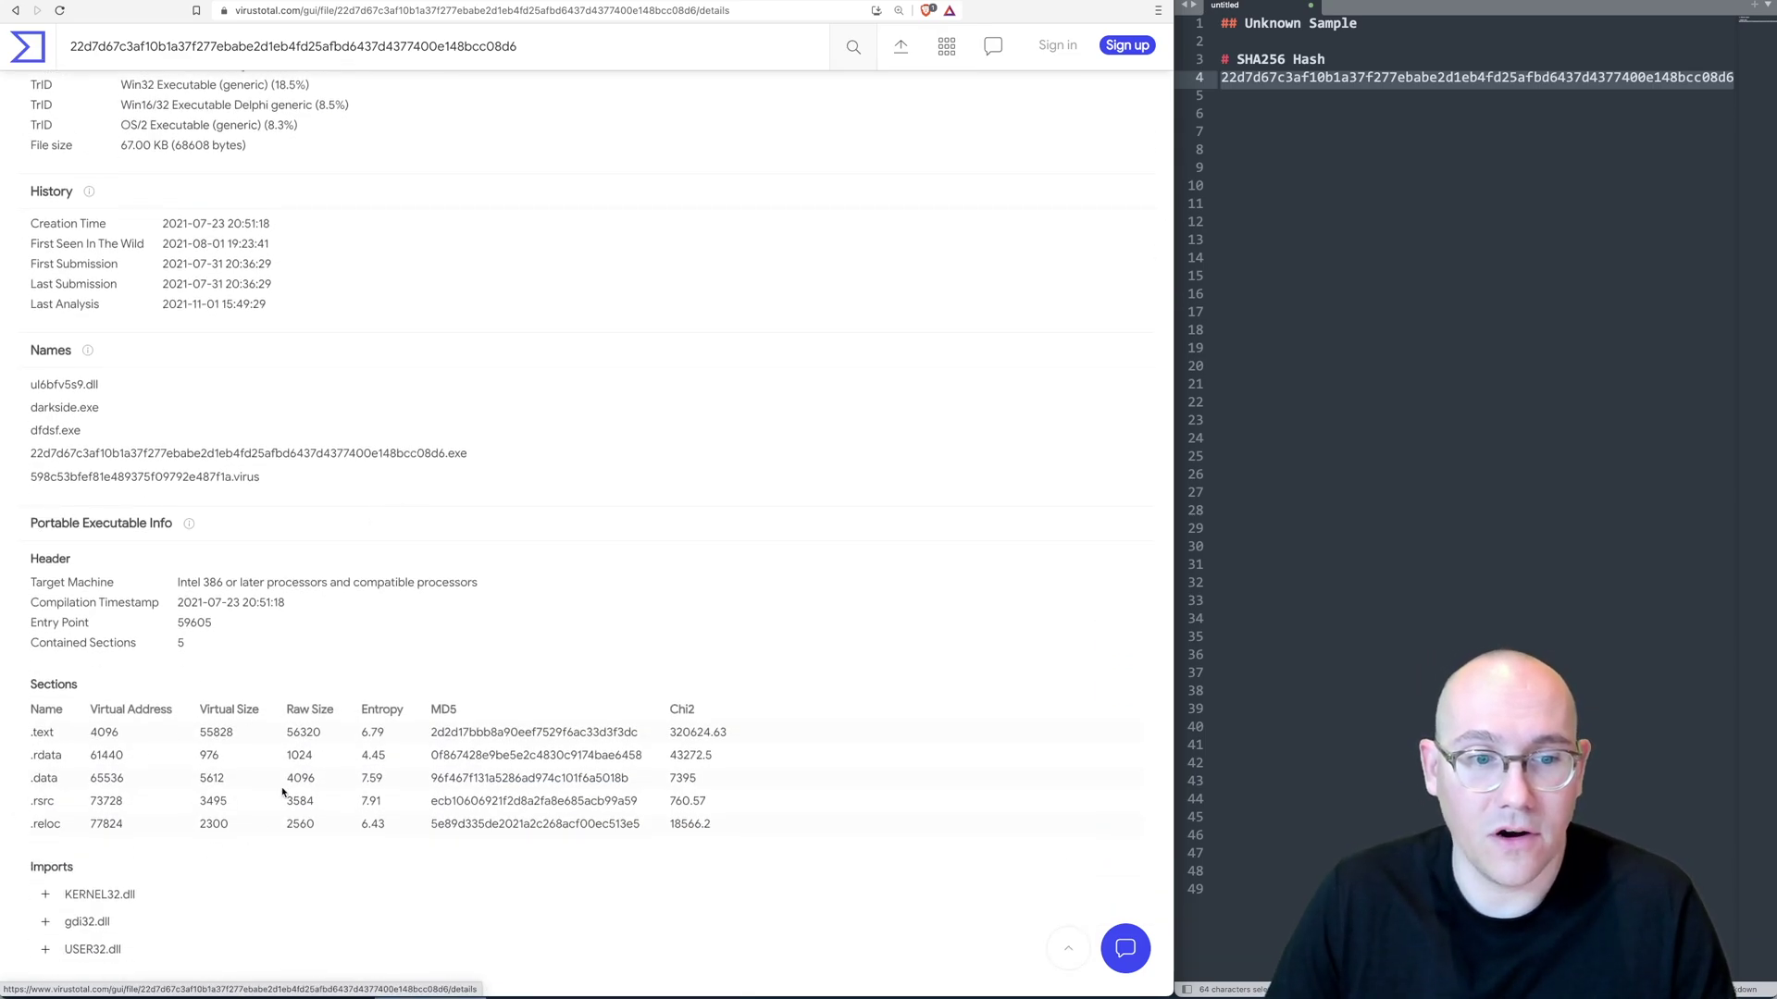
pyautogui.scroll(-3, 138, 741)
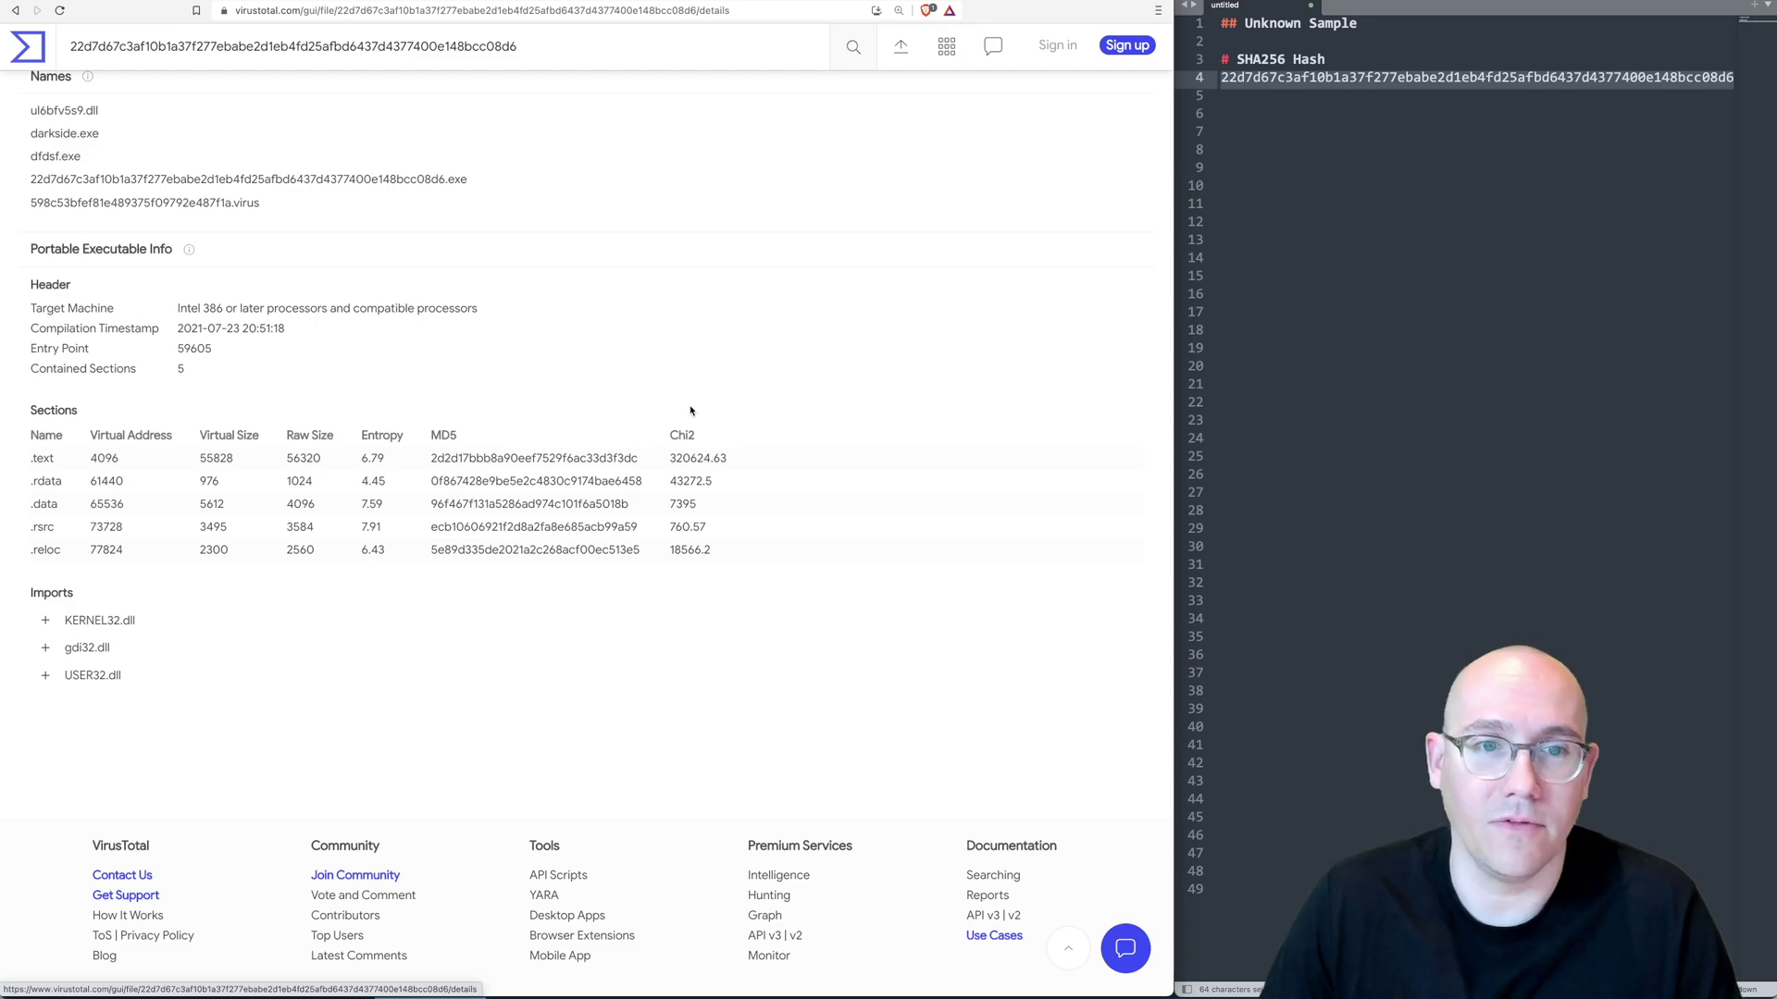
pyautogui.scroll(9, 690, 410)
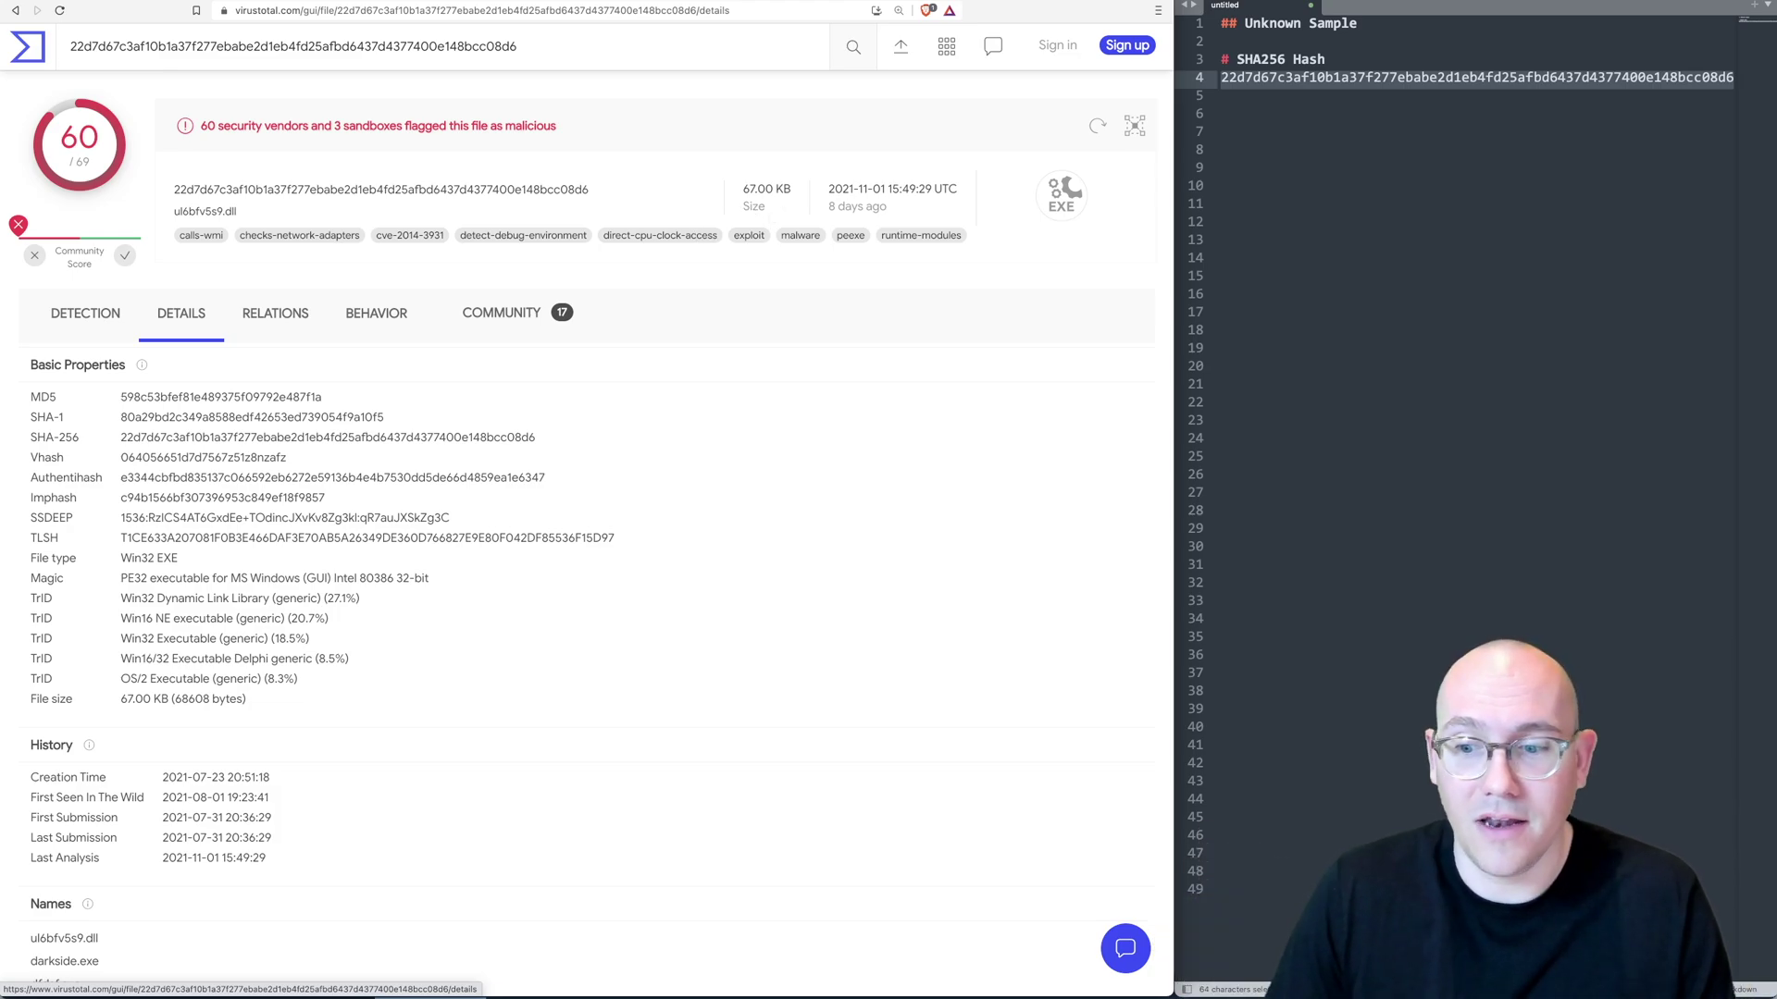
pyautogui.hotkey('ctrl', 'Tab')
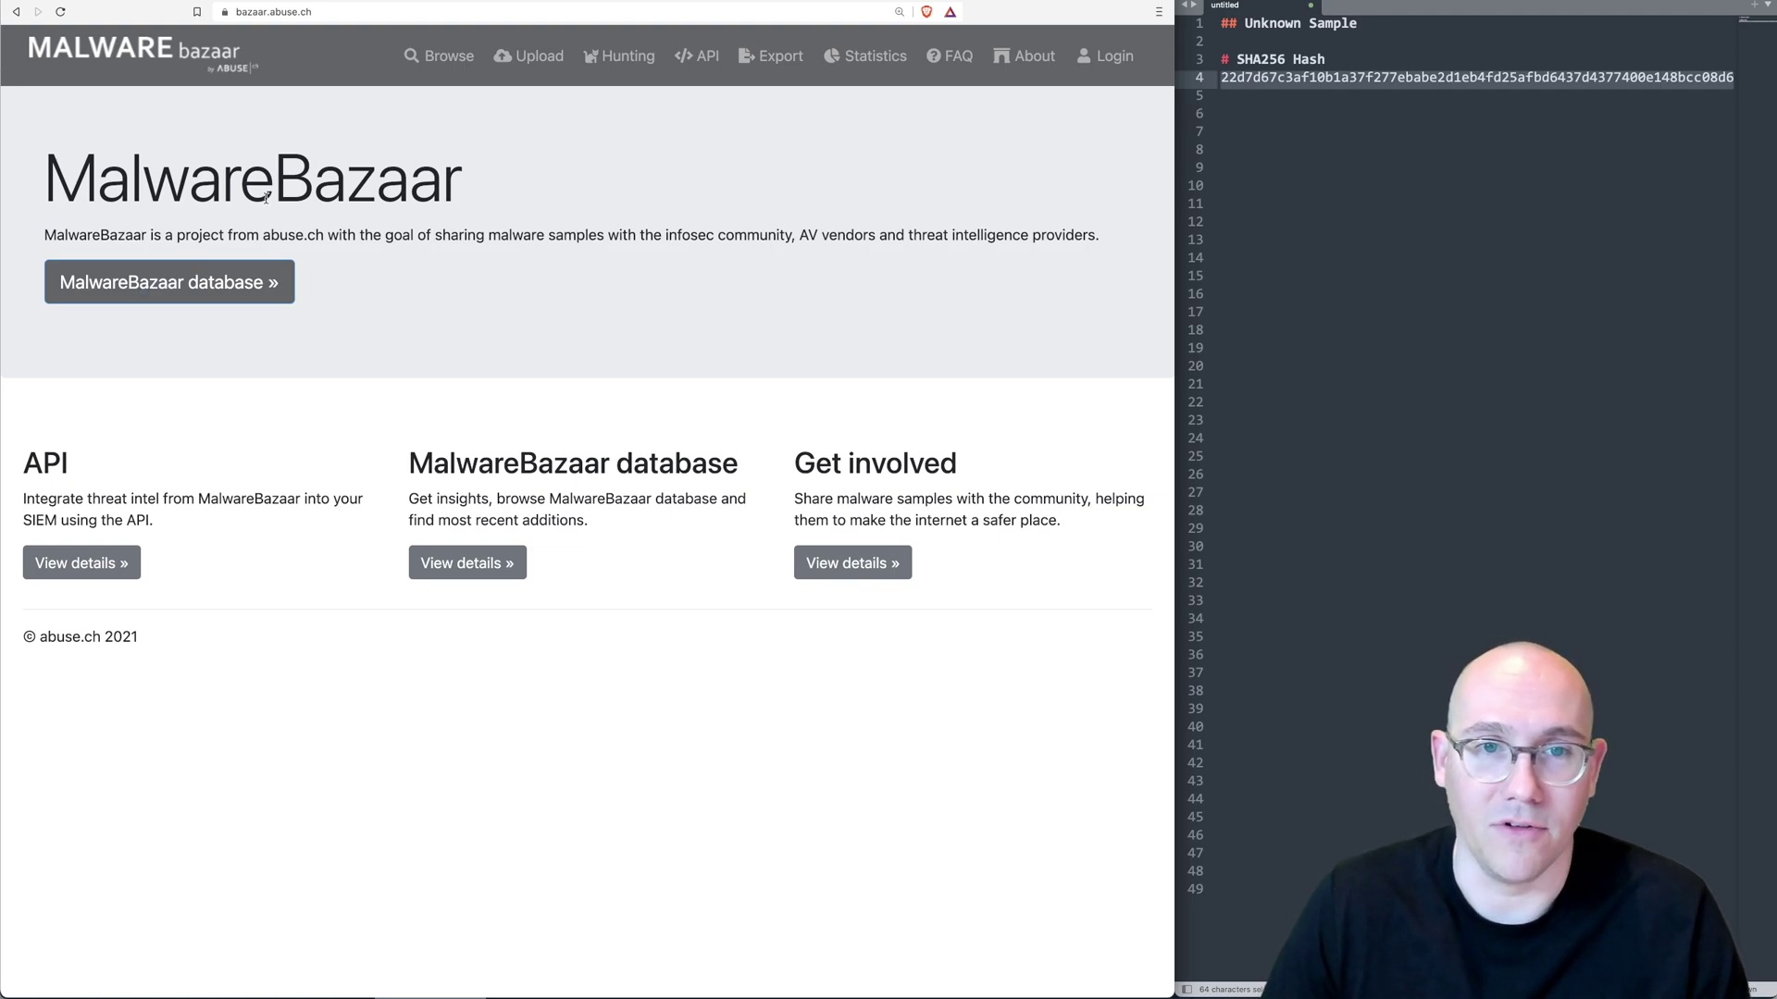
# - Open MalwareBazaar's Browse page, show the search syntax, and type 'sha256:' in the search
pyautogui.click(441, 56)
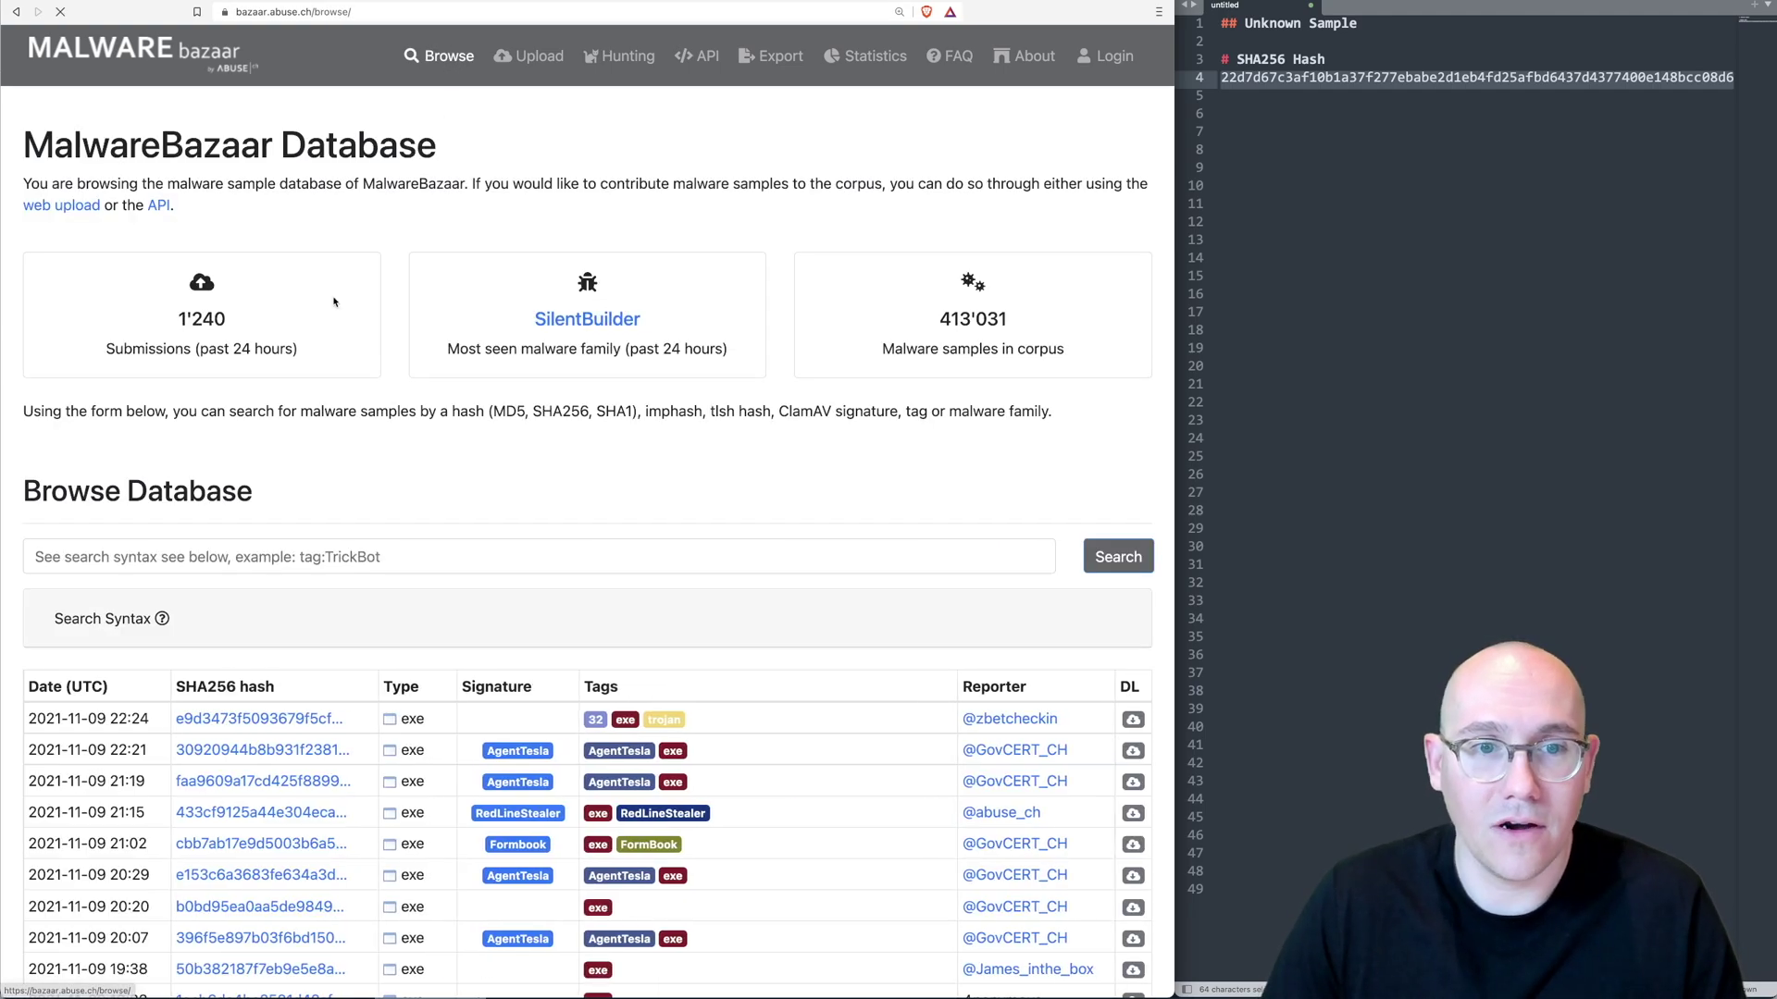
pyautogui.click(139, 624)
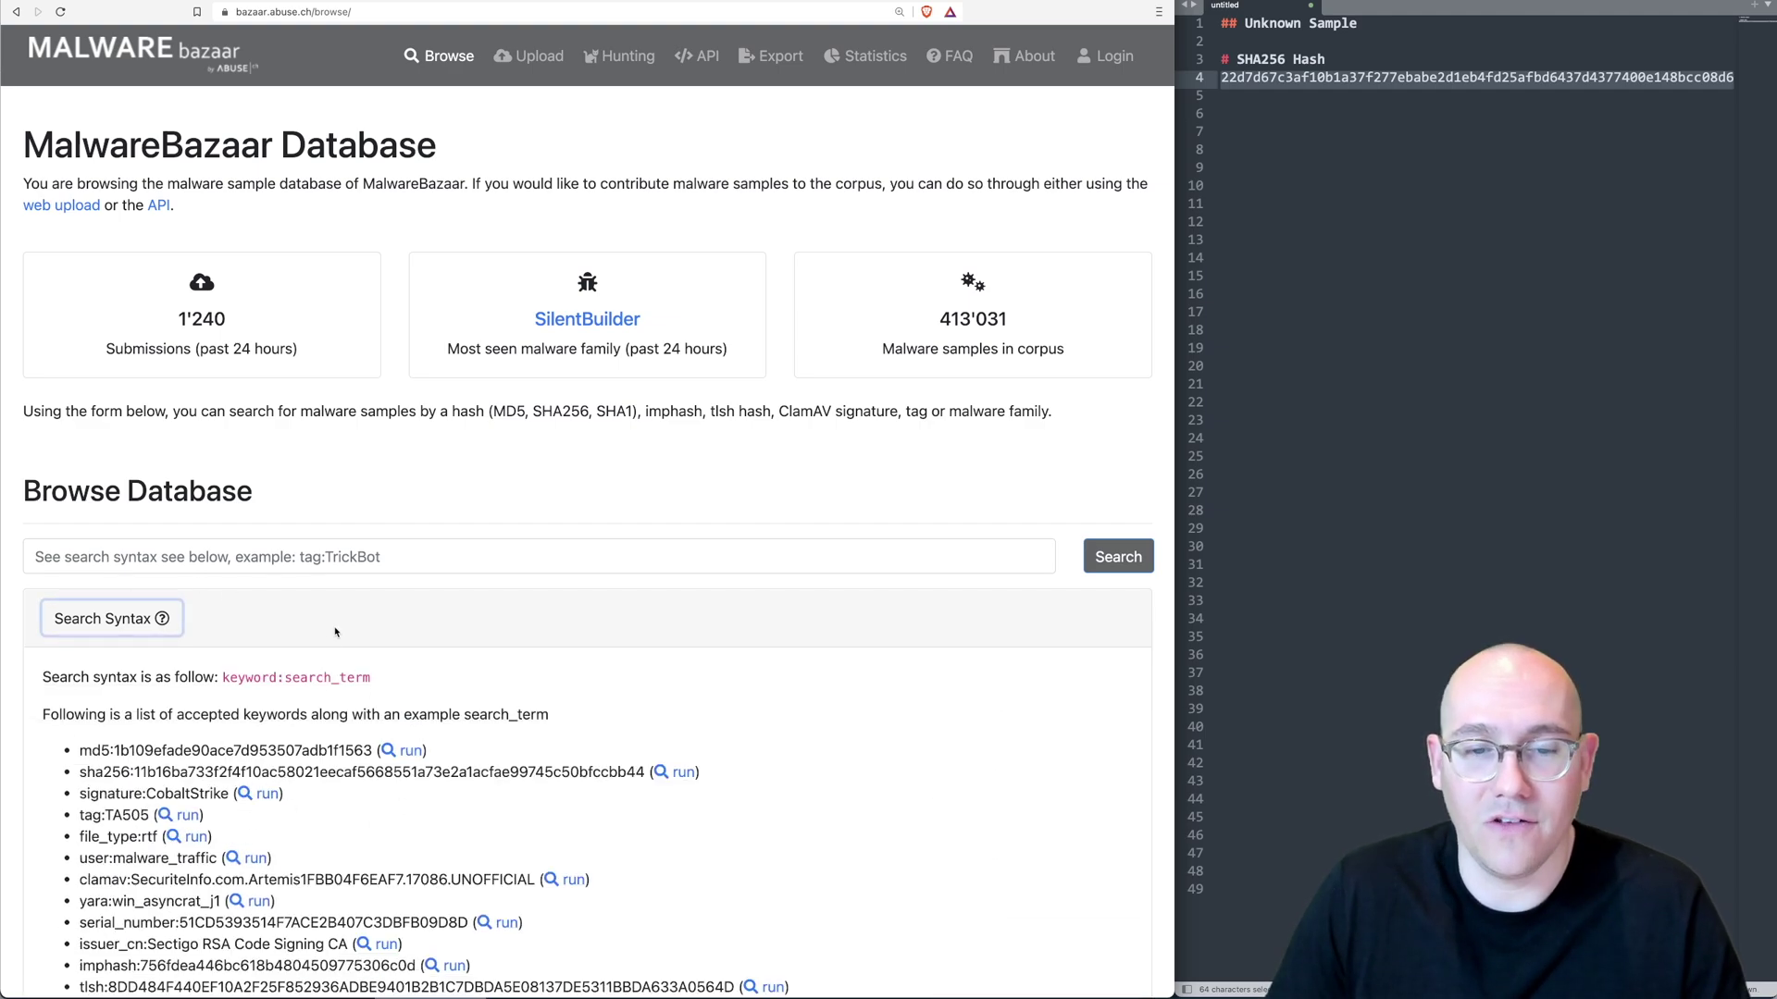
pyautogui.click(329, 565)
pyautogui.write('sha')
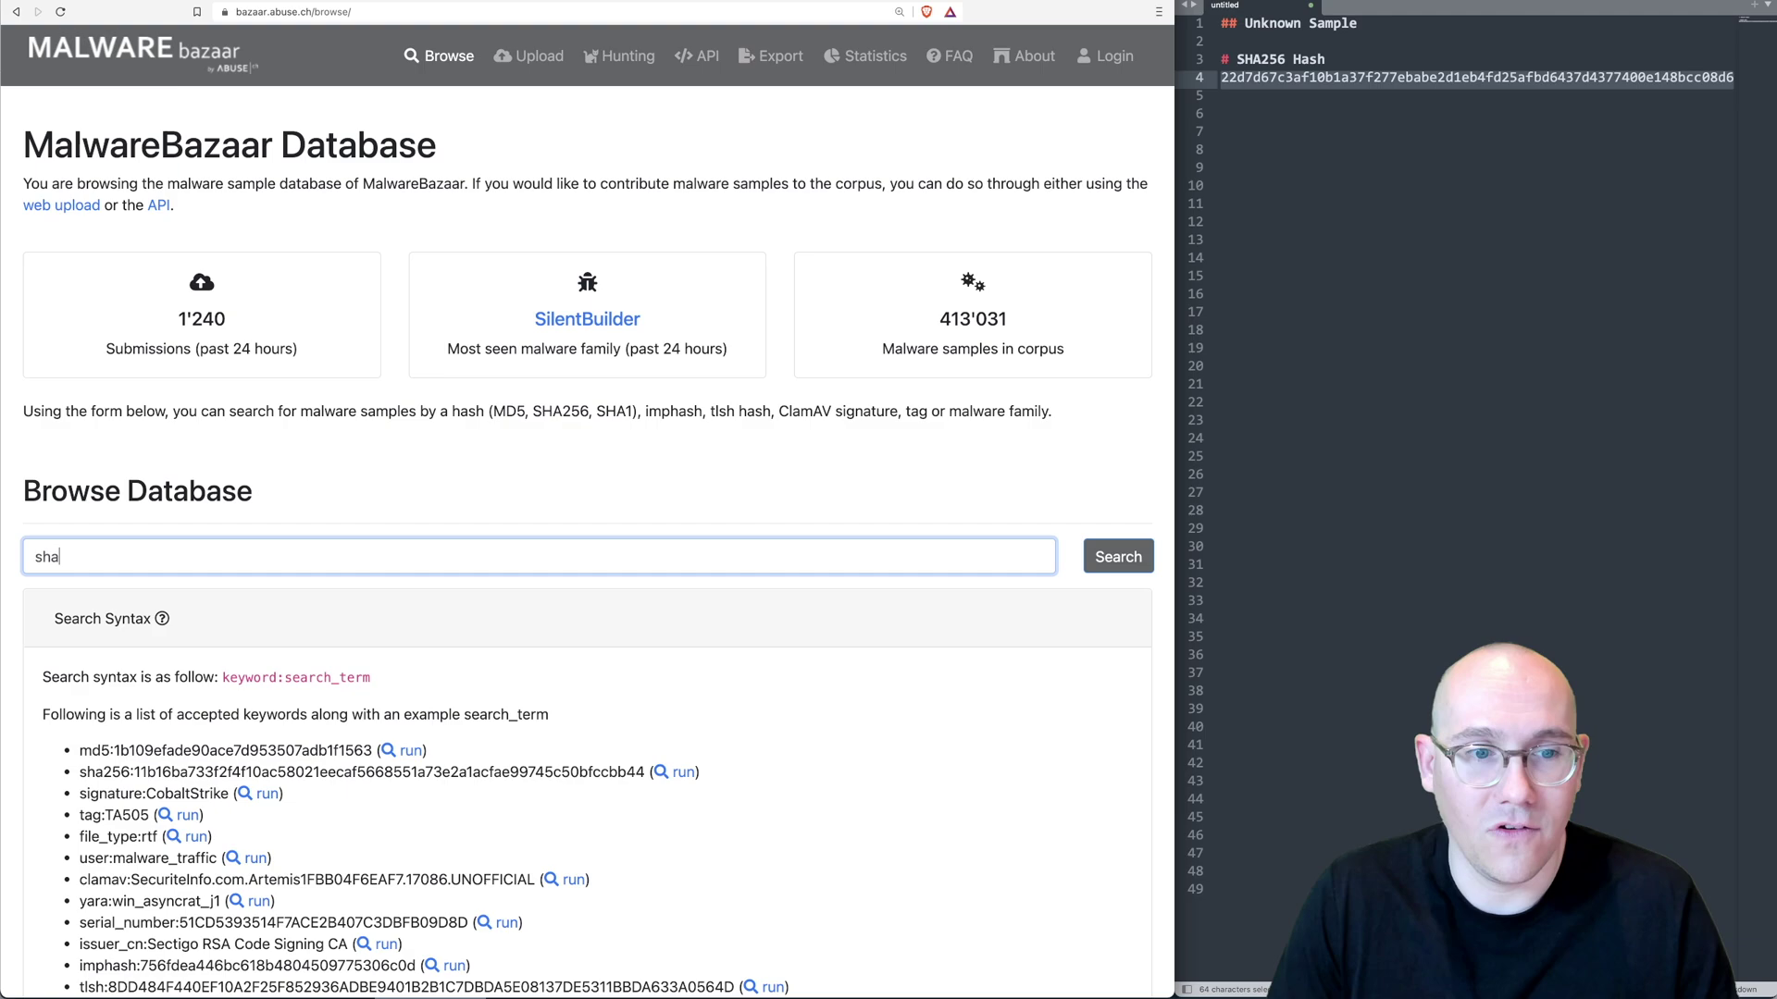
pyautogui.write('256:')
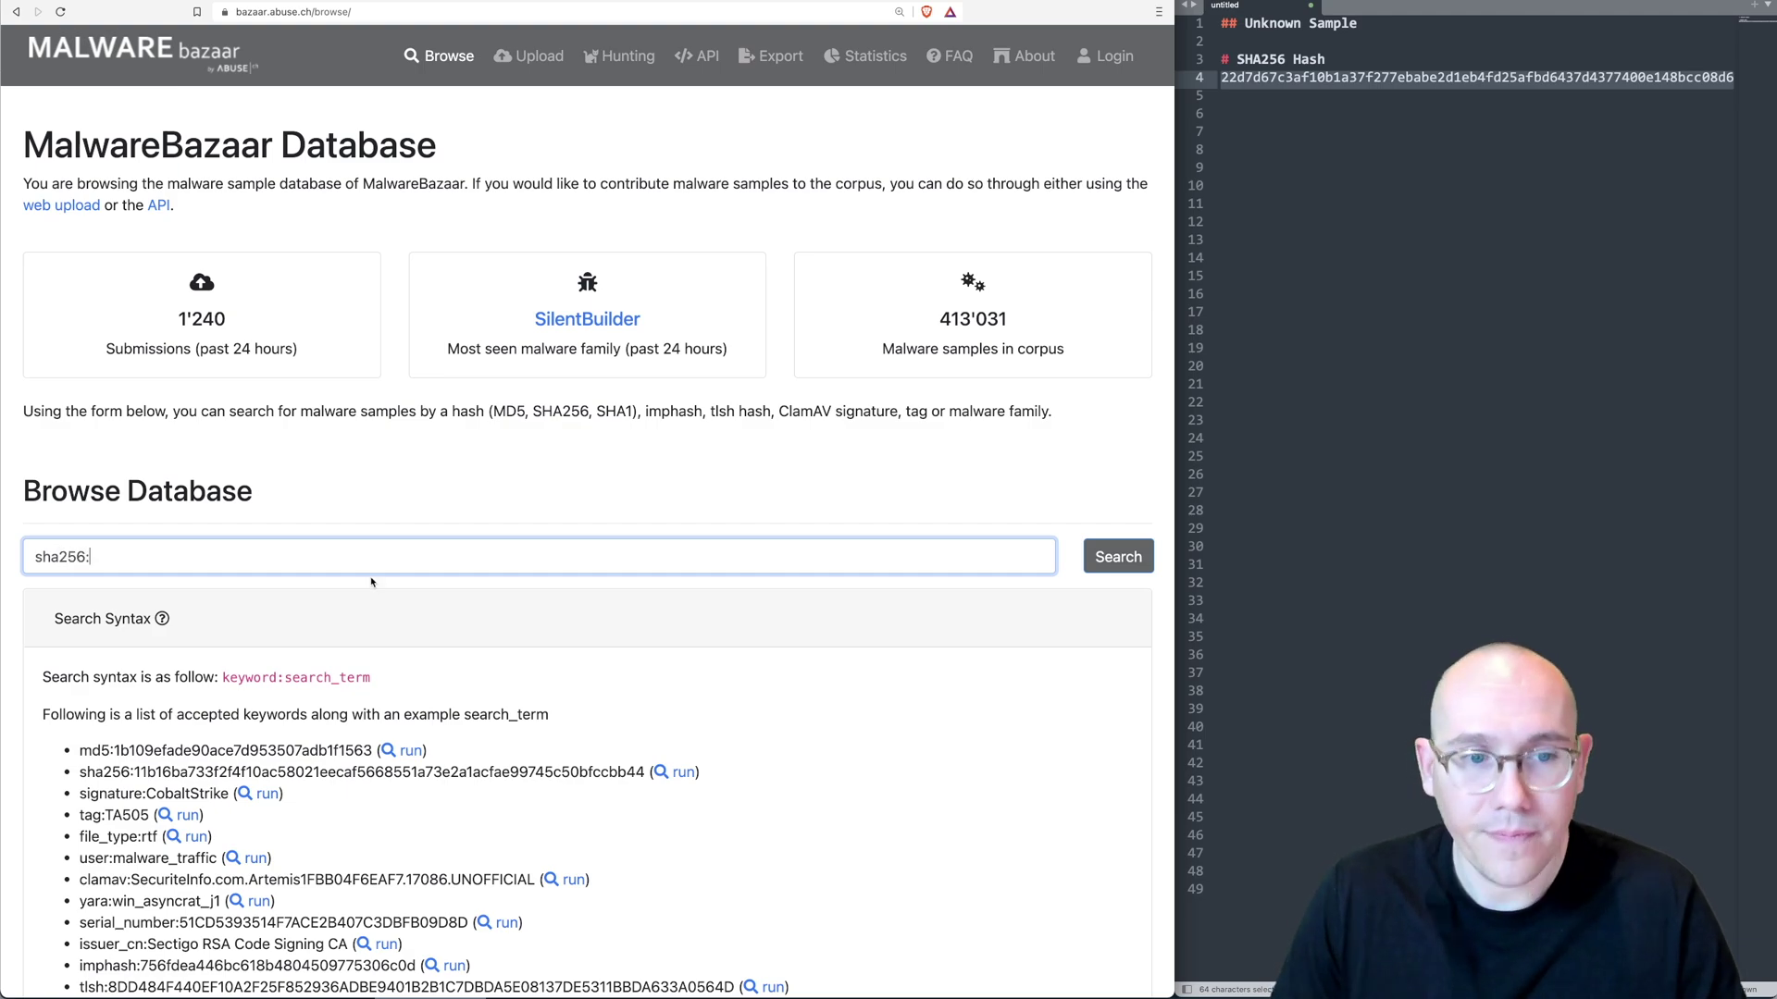
# - Search MalwareBazaar for 'sha256:' followed by the sample hash pasted from the notes
pyautogui.press('super+Tab')
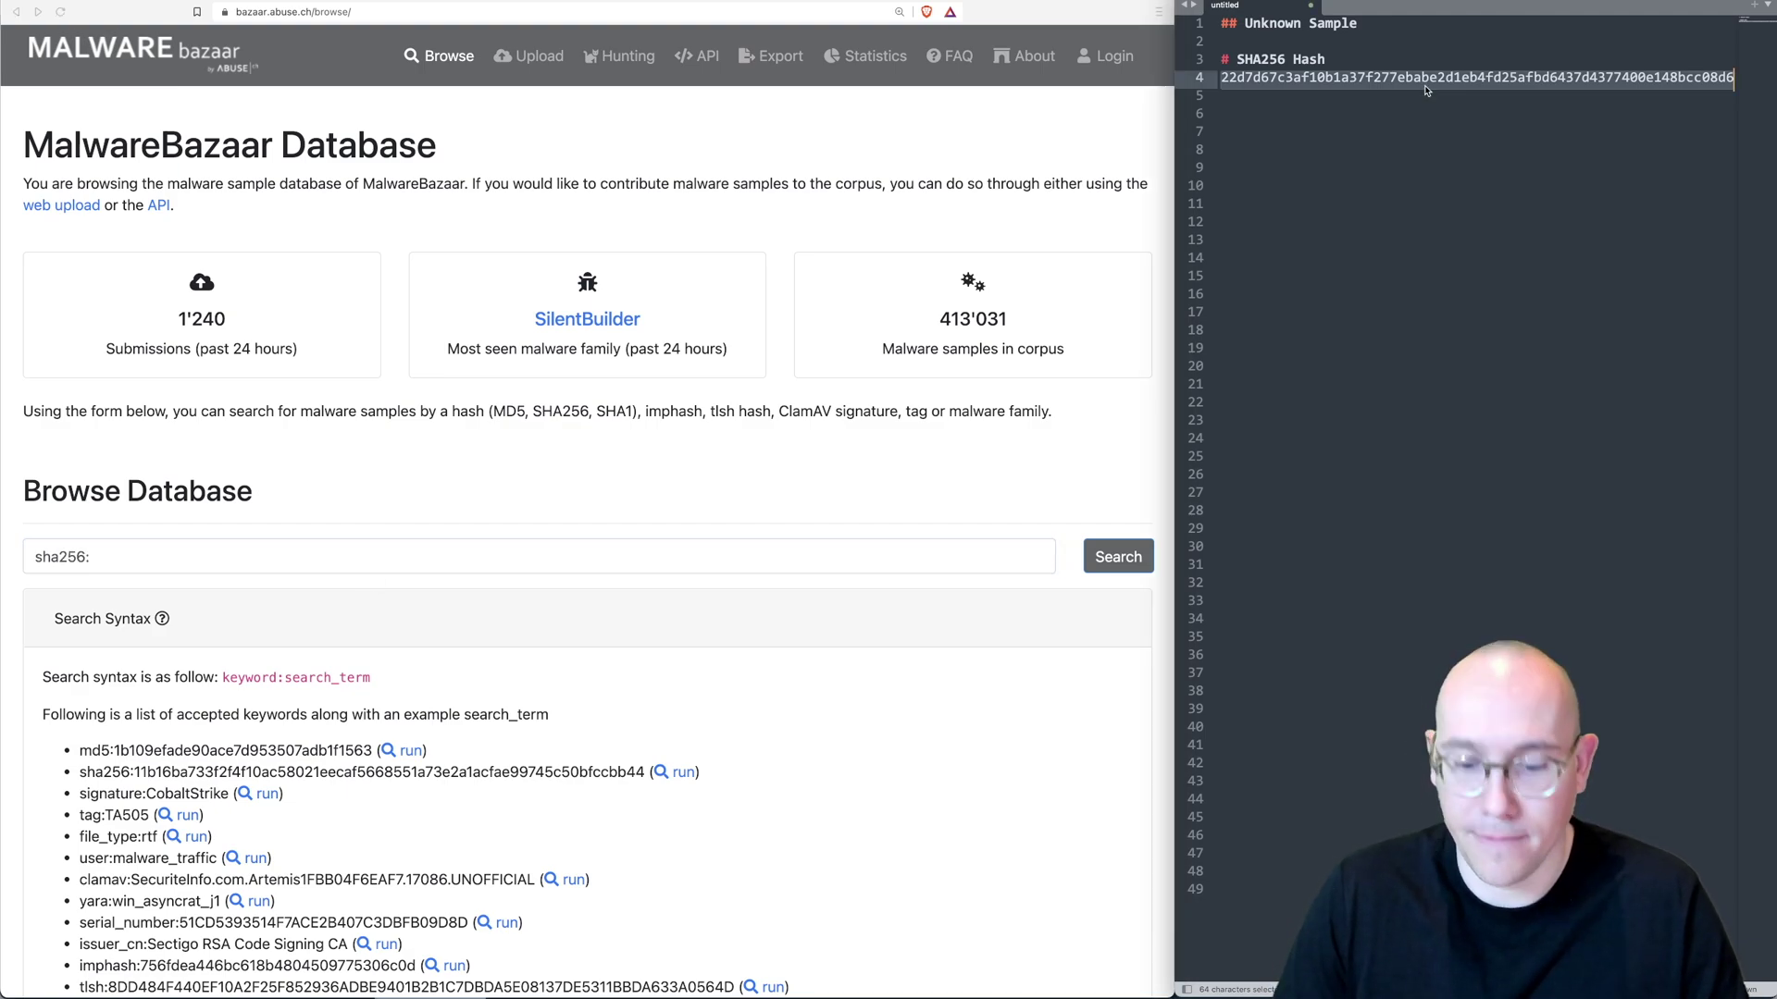
pyautogui.click(266, 556)
pyautogui.write('22d7d67c3af10b1a37f277ebabe2d1eb4fd25afbd6437d4377400e148bcc08d6')
pyautogui.press('Return')
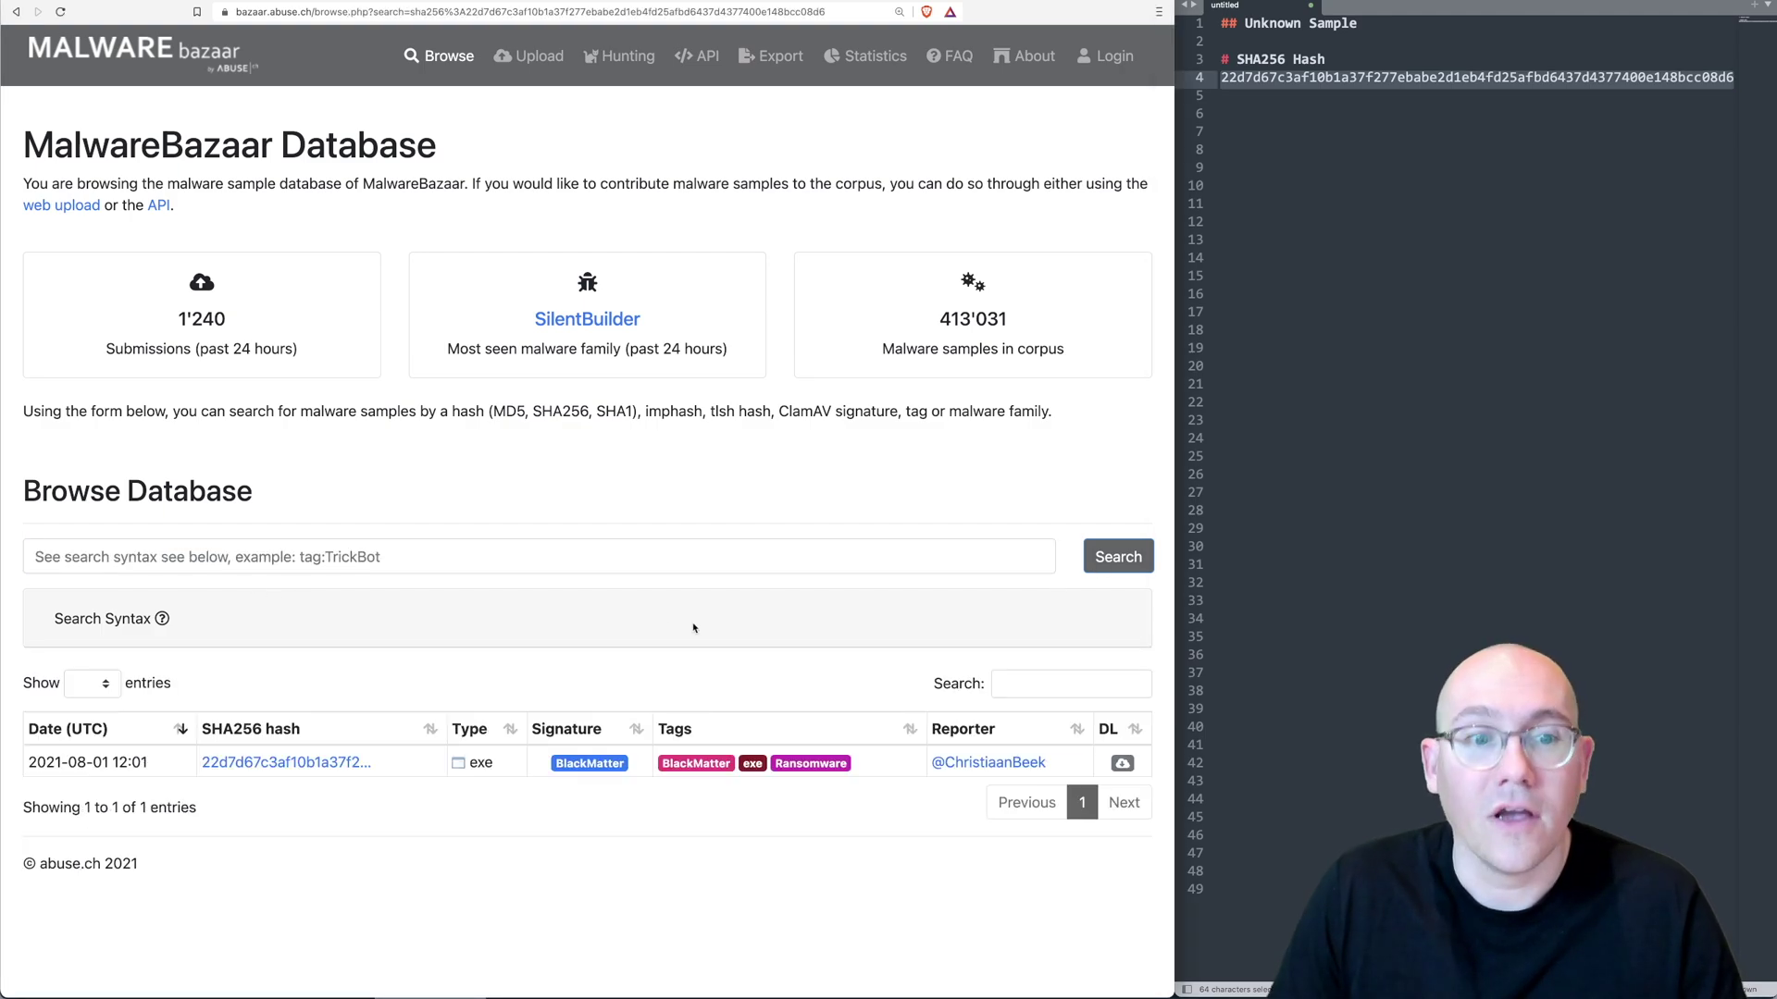
# - Open the matching BlackMatter sample entry and scroll down to its vendor results
pyautogui.click(267, 771)
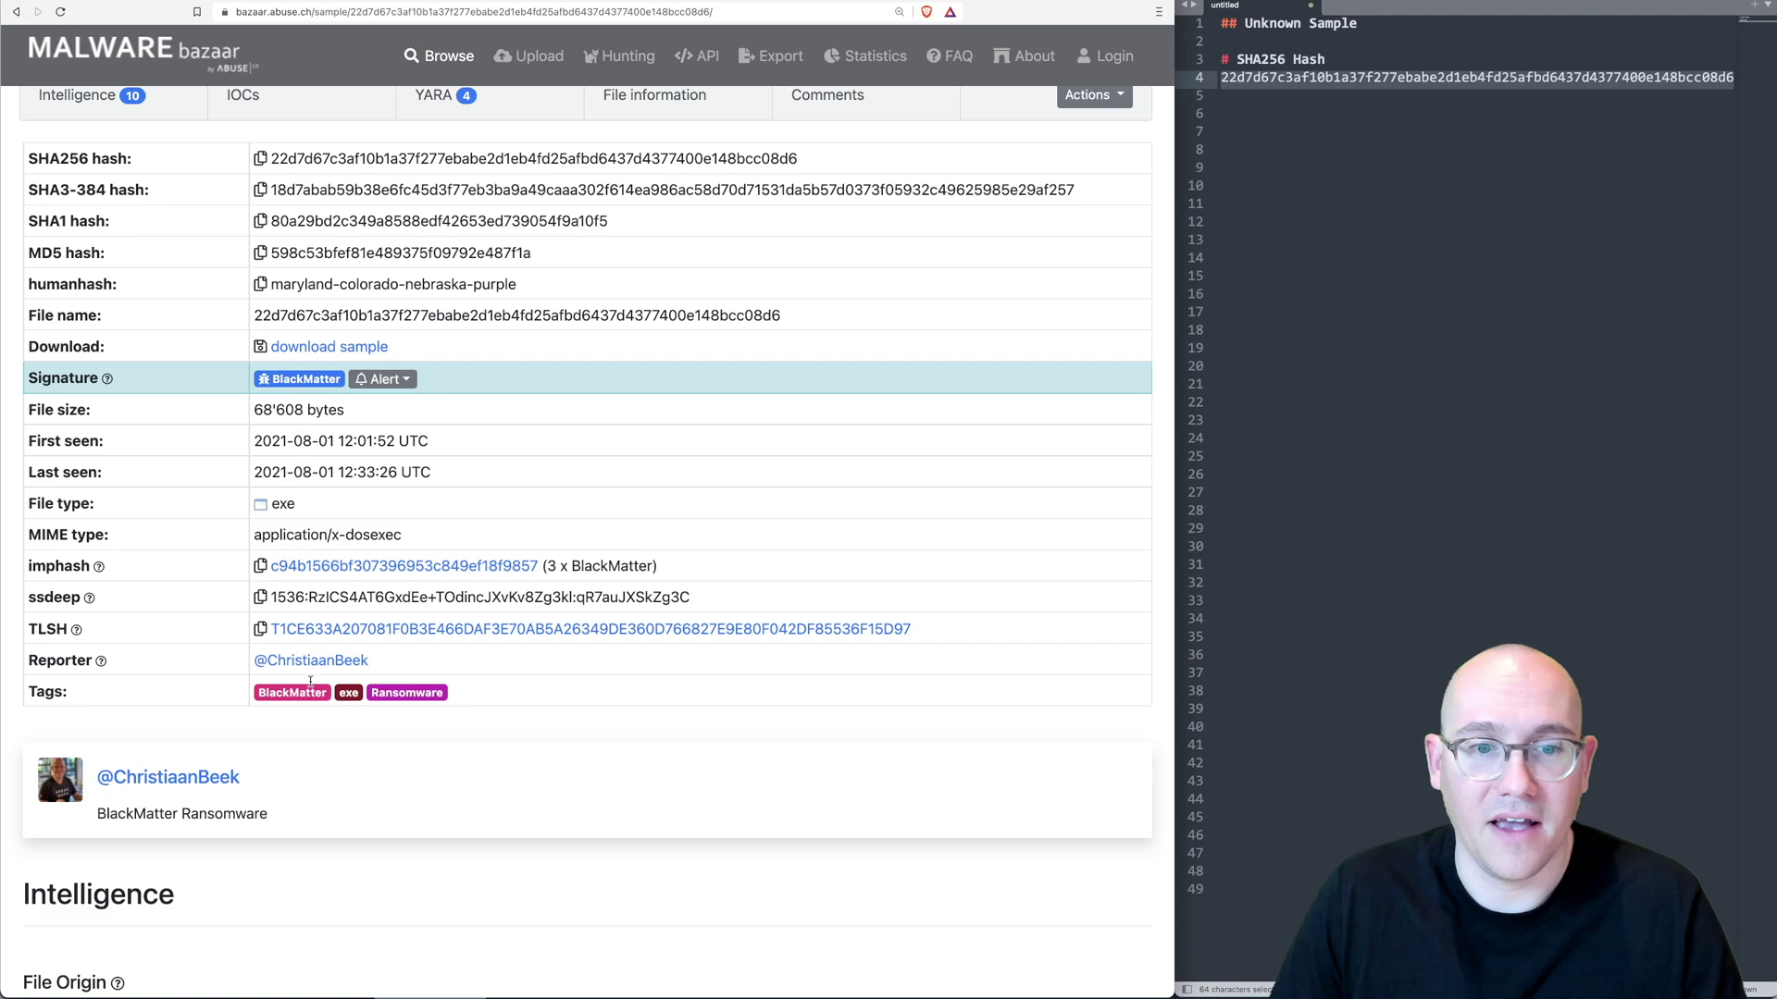
pyautogui.scroll(1, 448, 705)
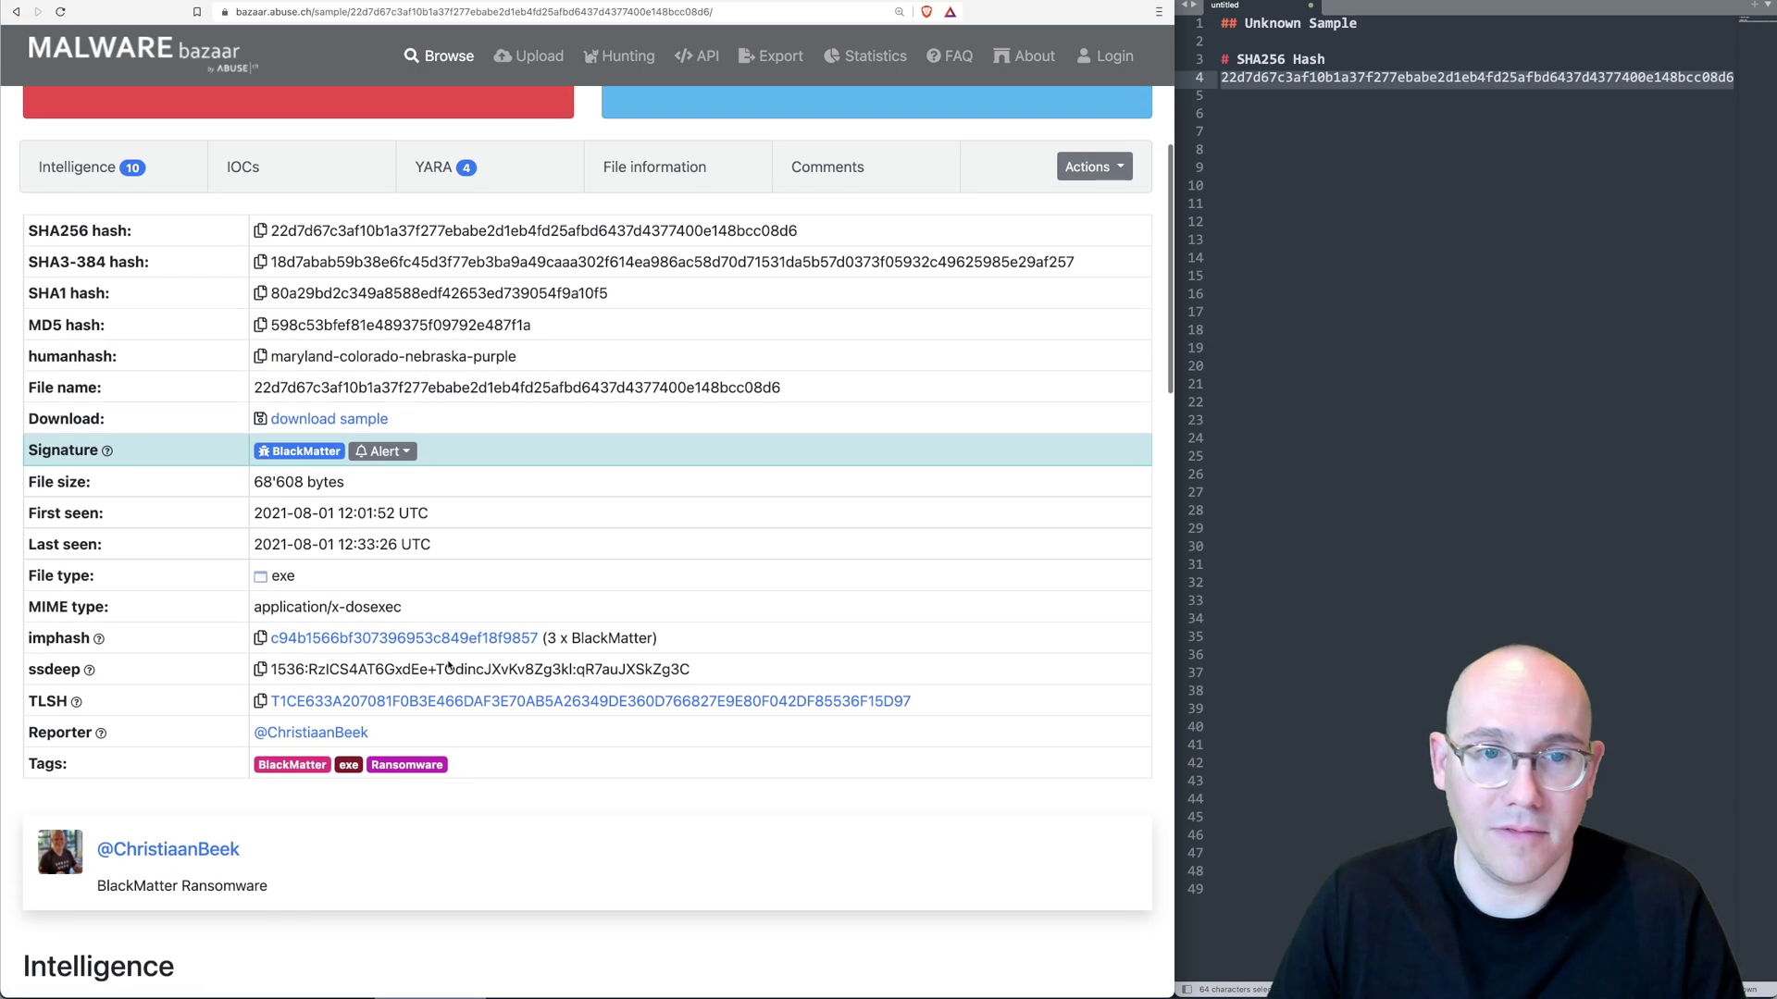
pyautogui.scroll(-9, 448, 685)
pyautogui.scroll(-2, 219, 398)
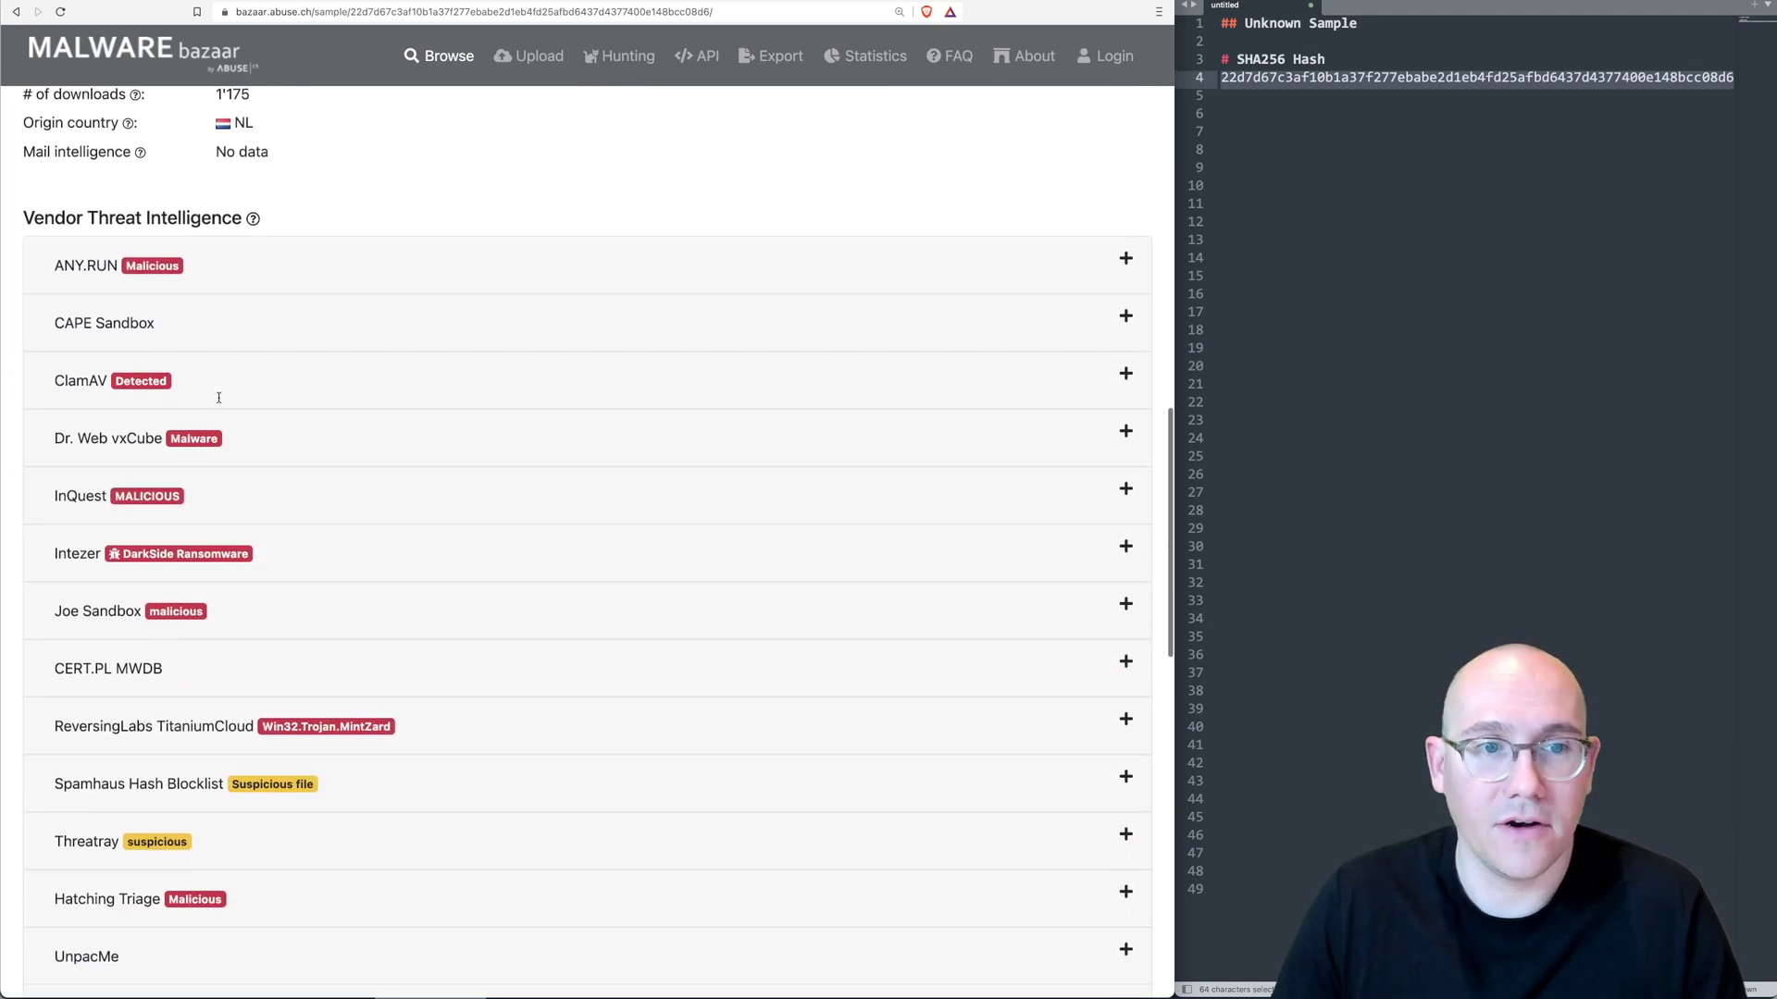
pyautogui.scroll(-1, 496, 546)
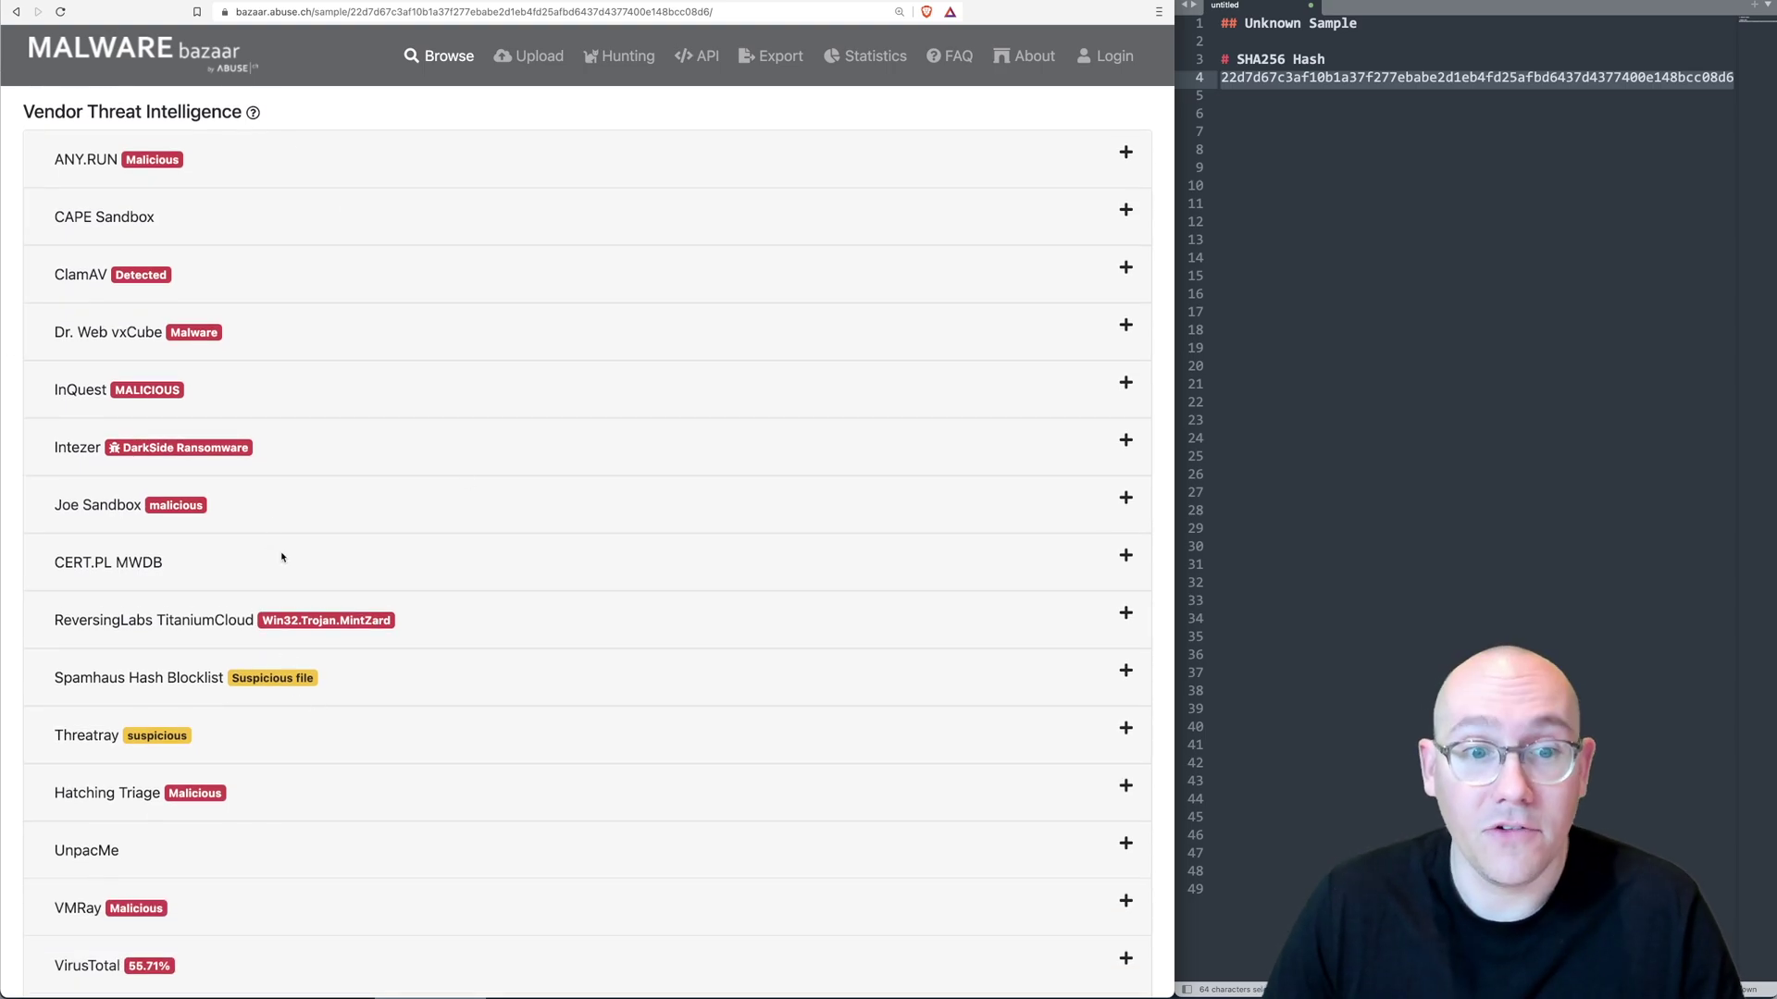
pyautogui.scroll(-2, 287, 374)
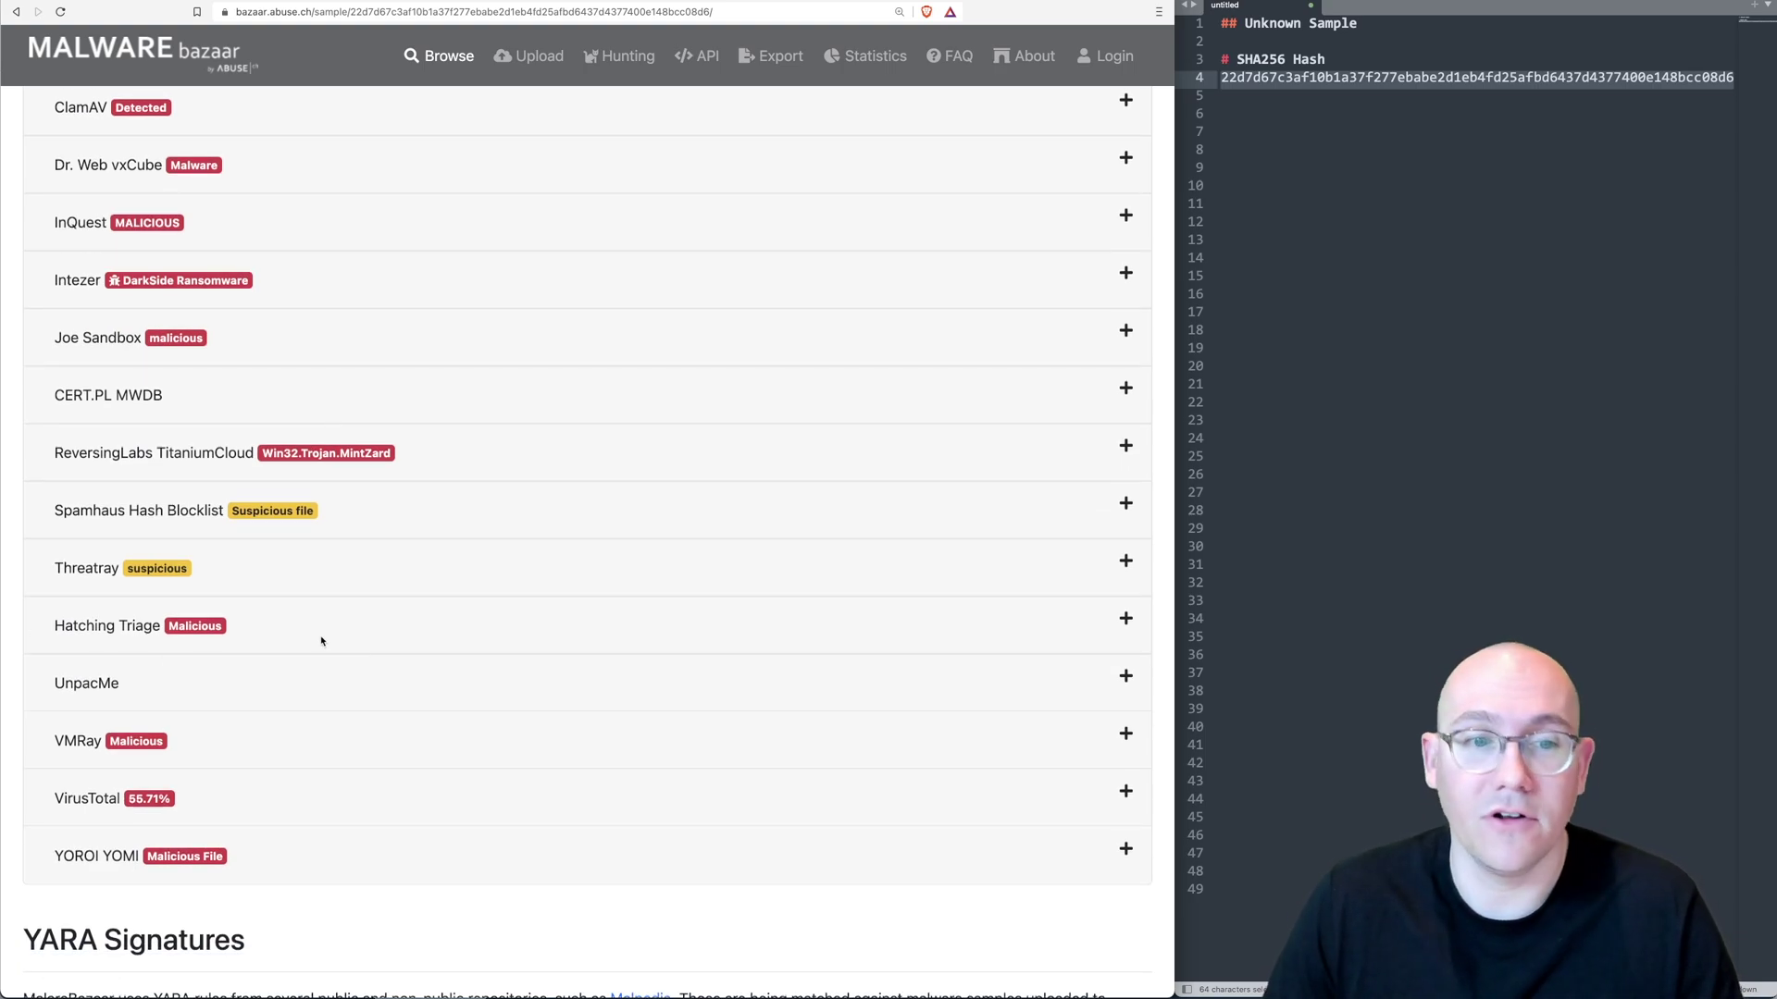
# - Expand the Hatching Triage, VMRay and VirusTotal vendor results, then scroll back to the file information
pyautogui.click(1126, 618)
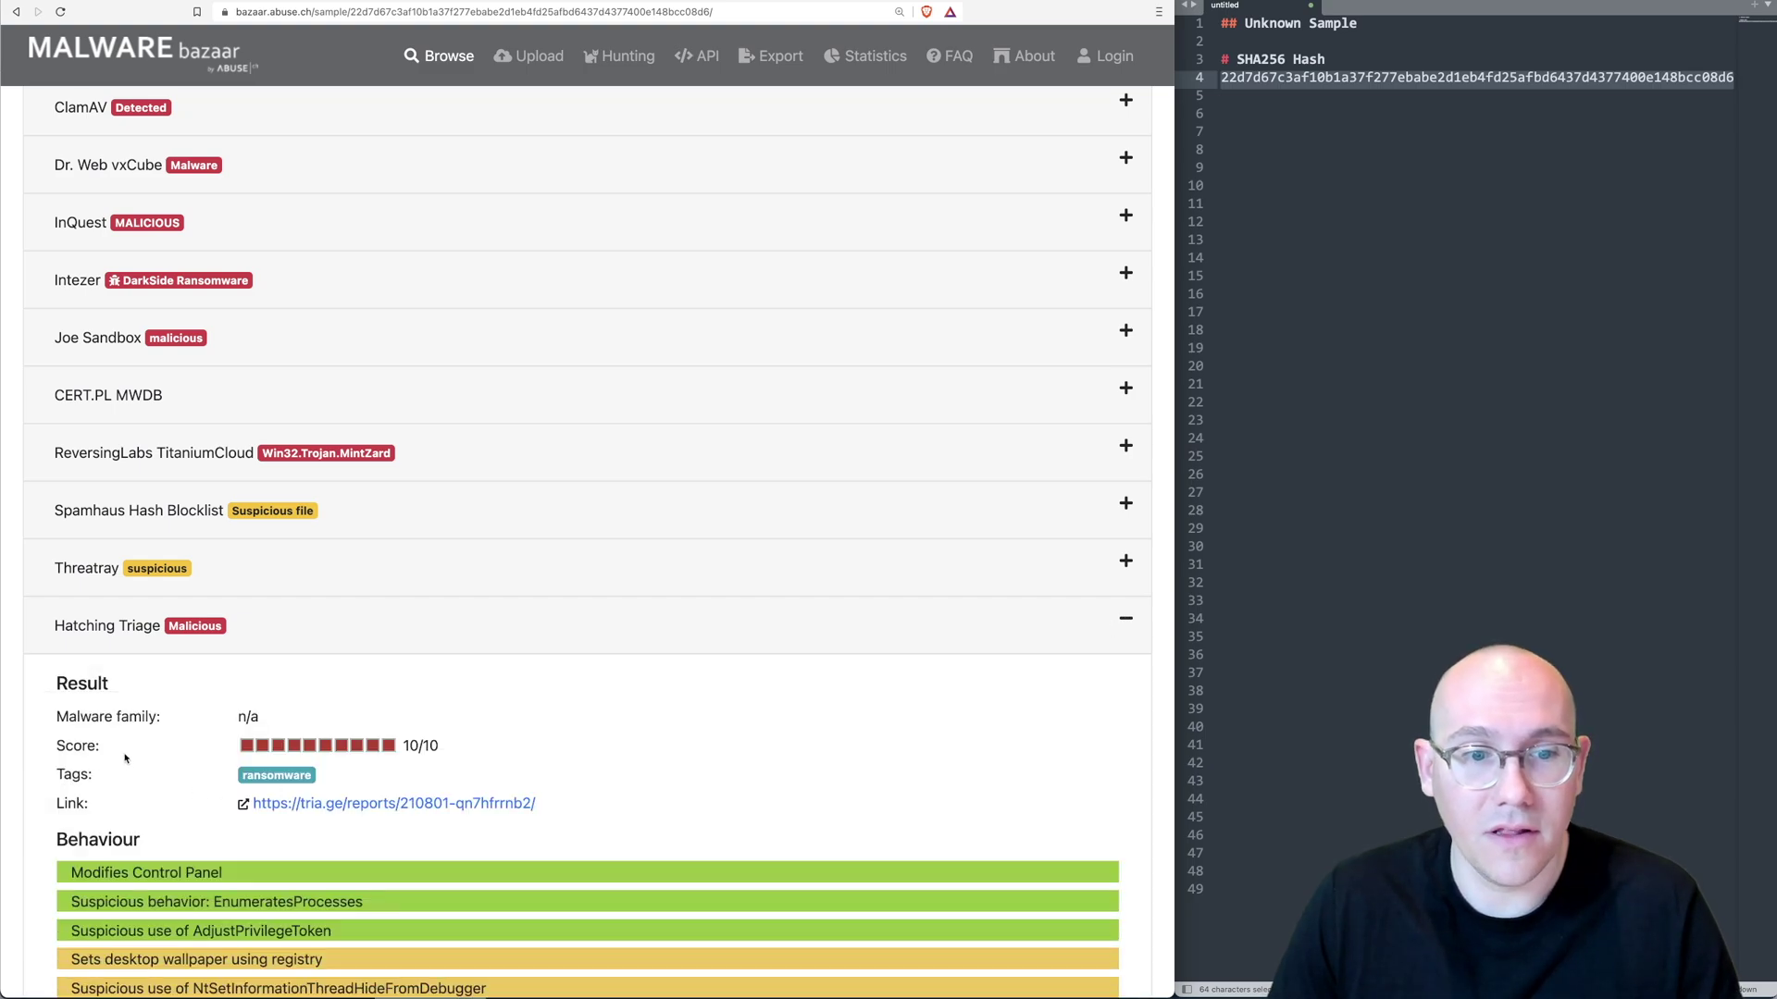
pyautogui.scroll(-3, 1110, 639)
pyautogui.scroll(-2, 226, 674)
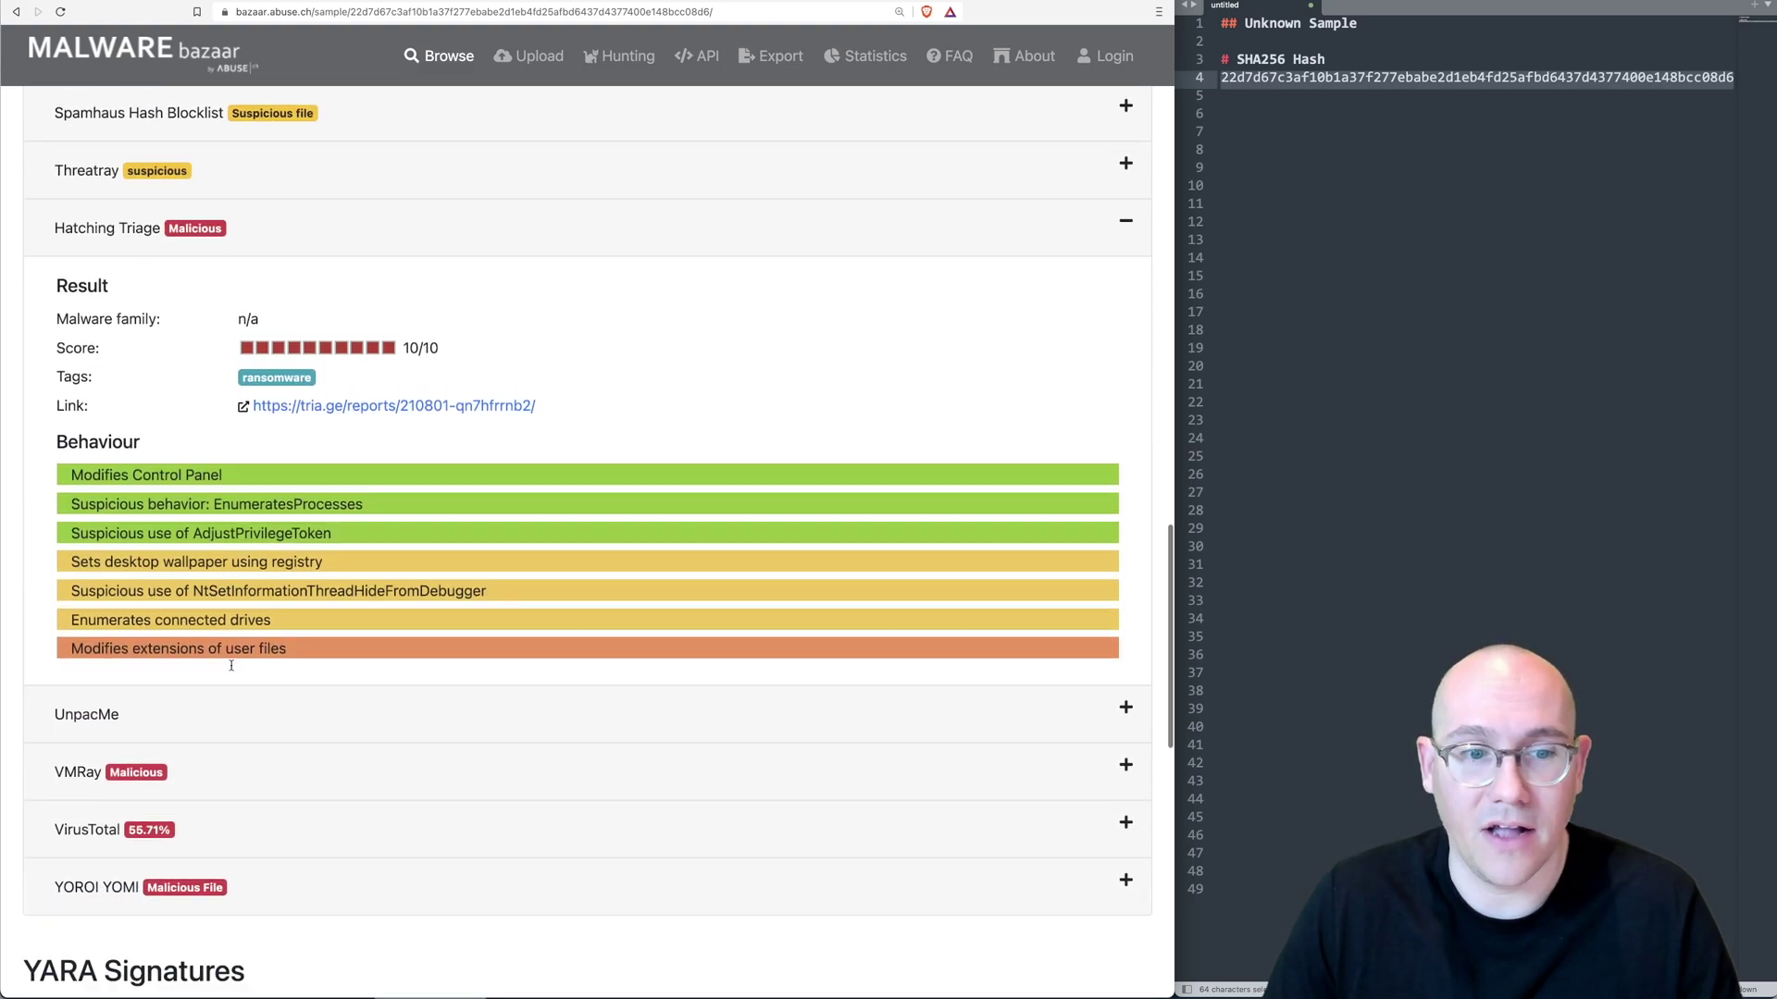
pyautogui.click(1125, 692)
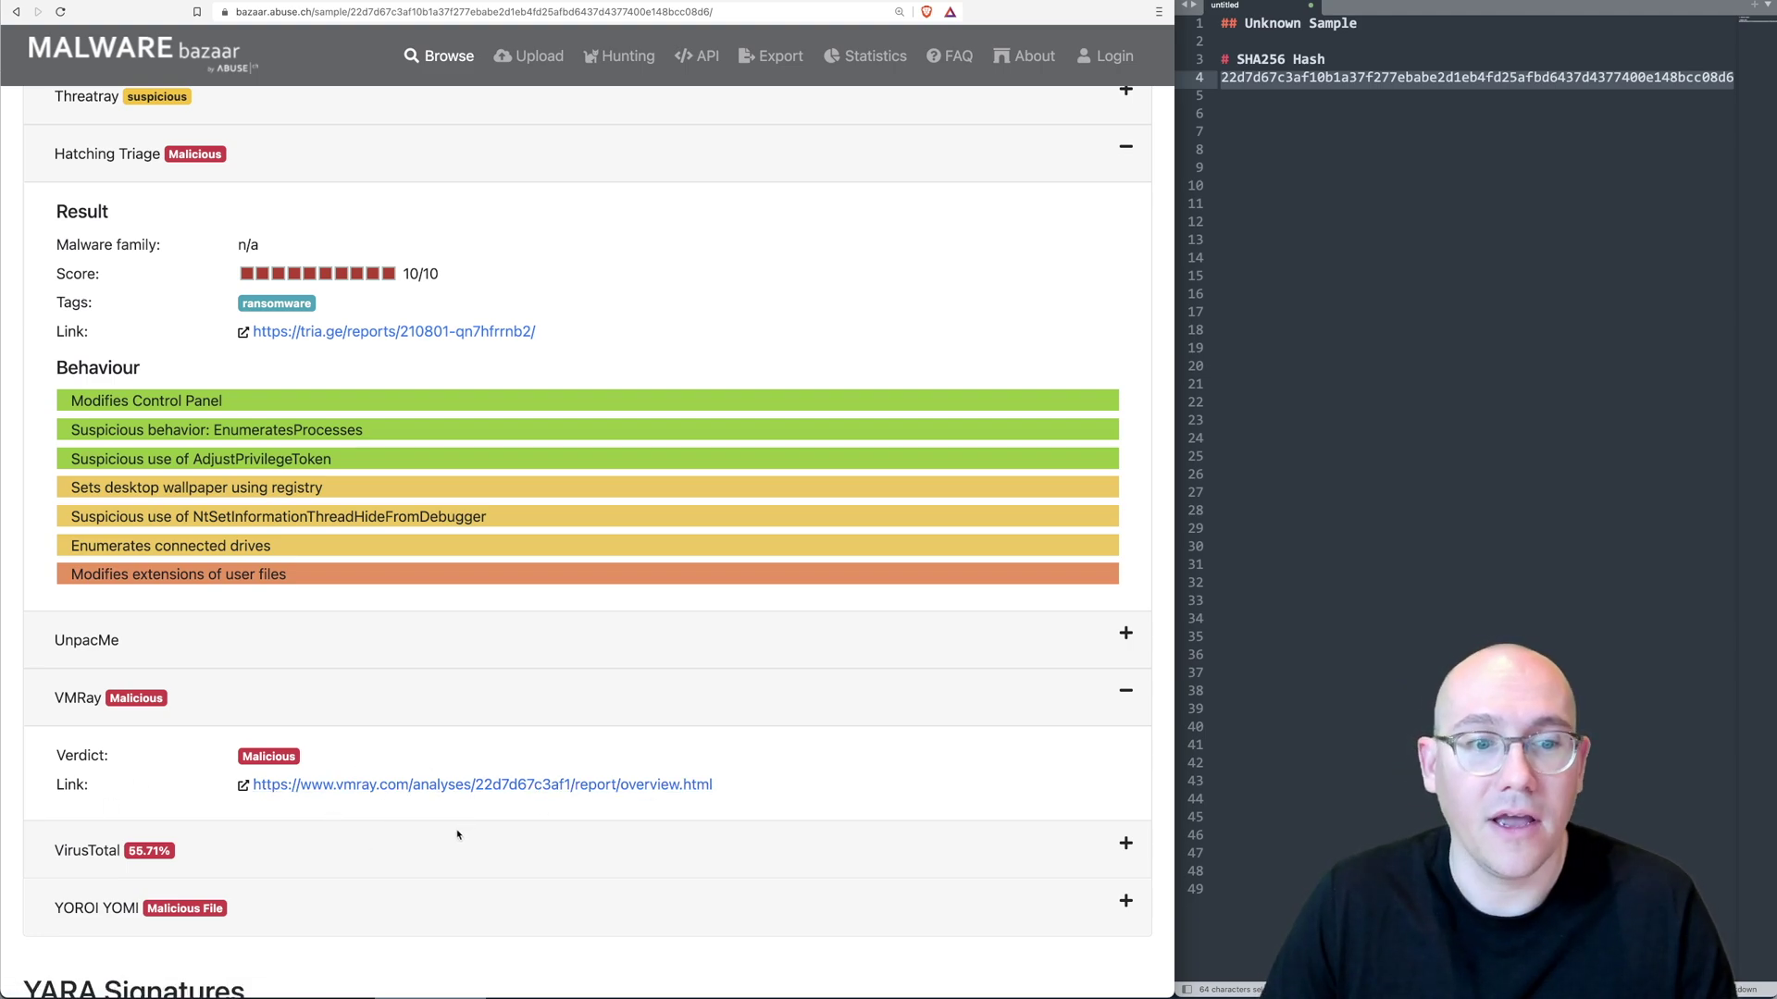
pyautogui.scroll(1, 455, 833)
pyautogui.click(1123, 856)
pyautogui.scroll(-5, 996, 861)
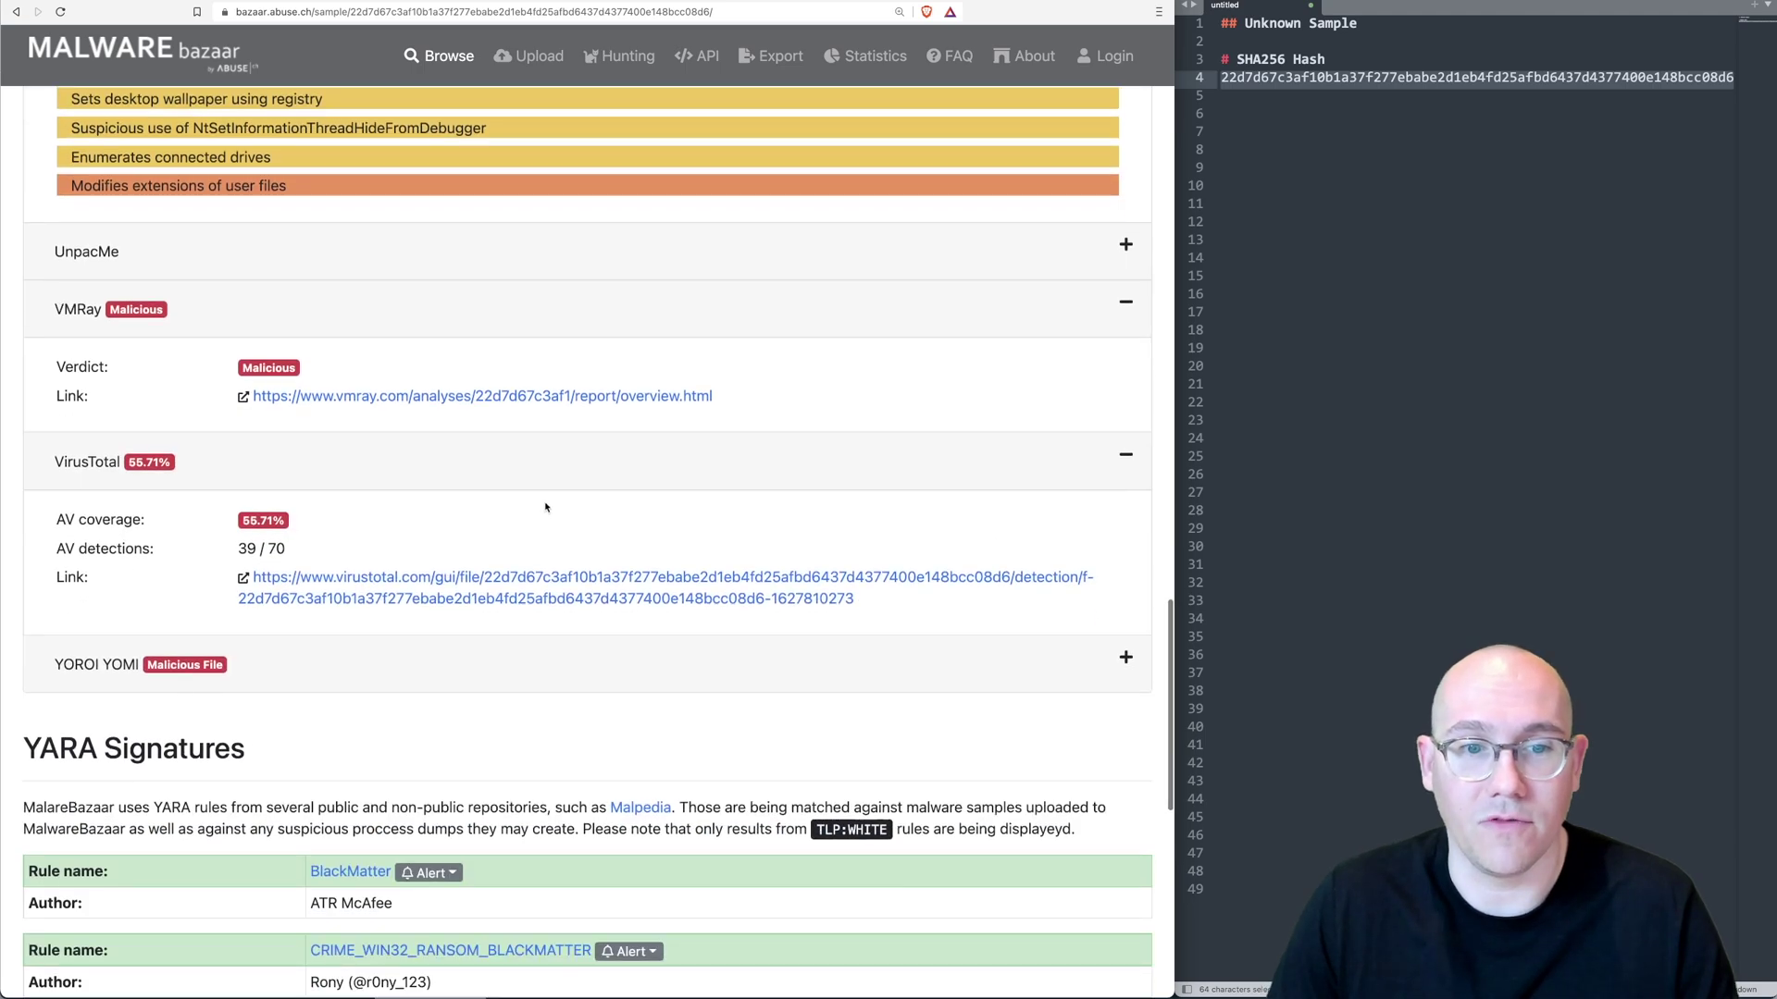
pyautogui.scroll(15, 500, 709)
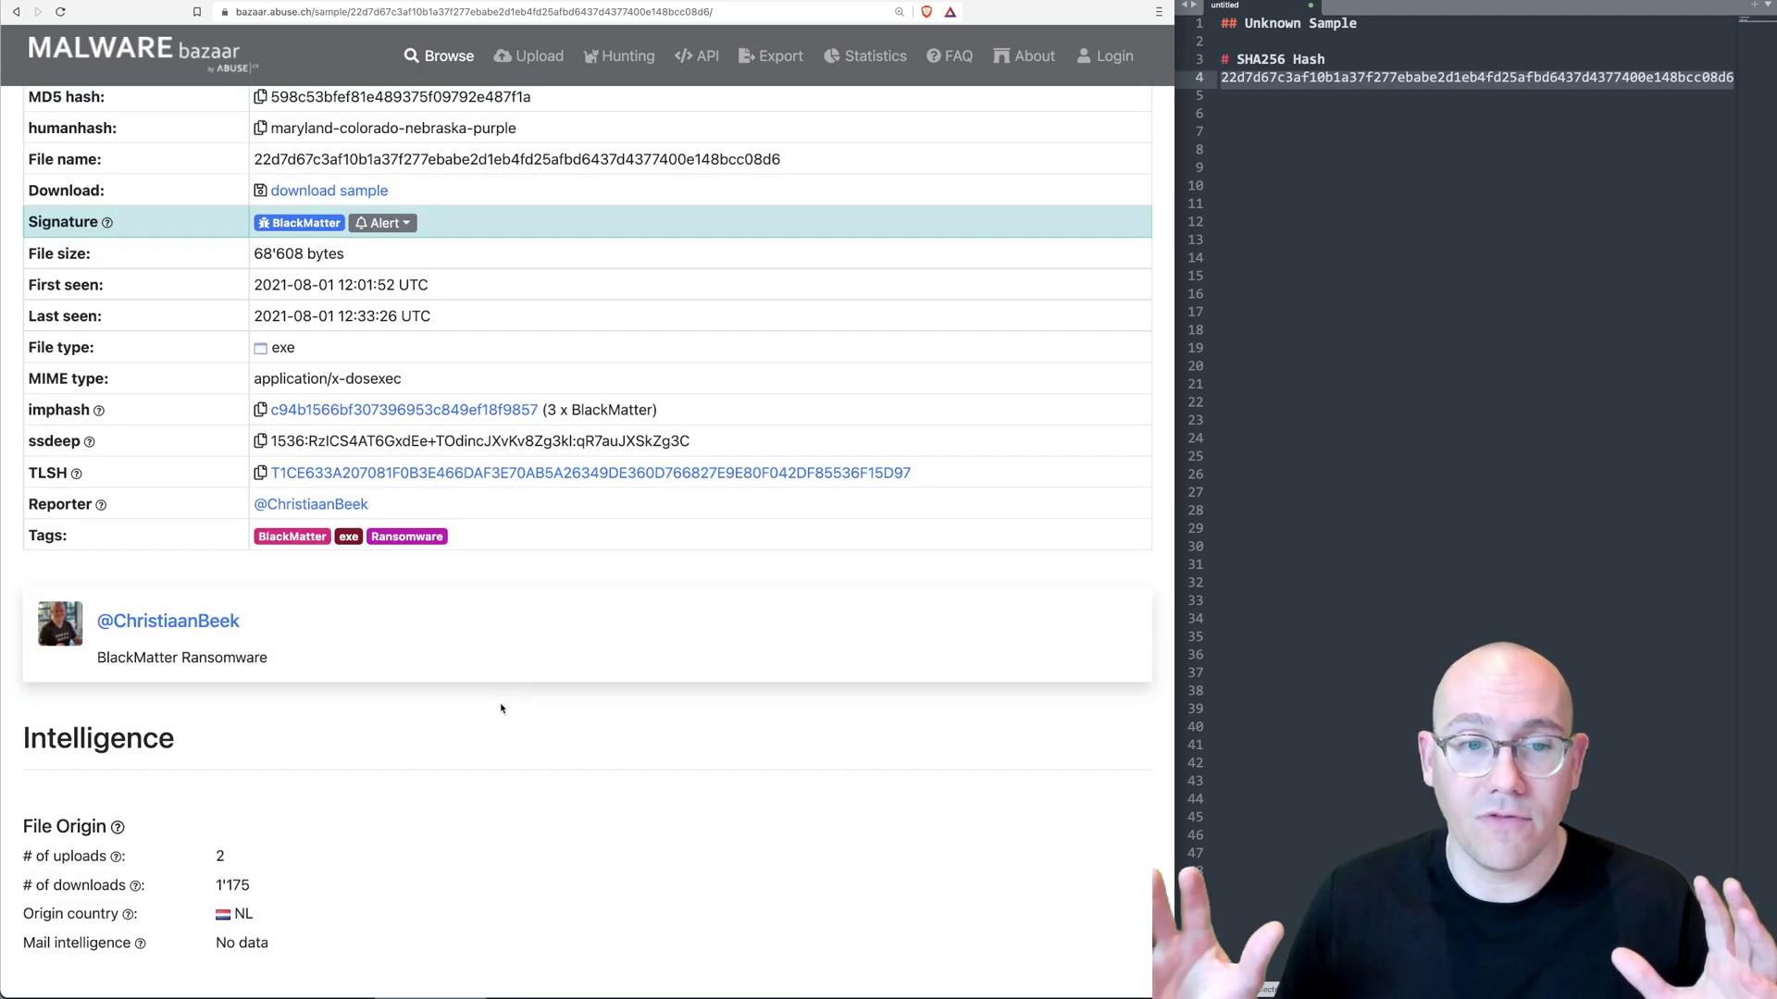
pyautogui.scroll(4, 501, 709)
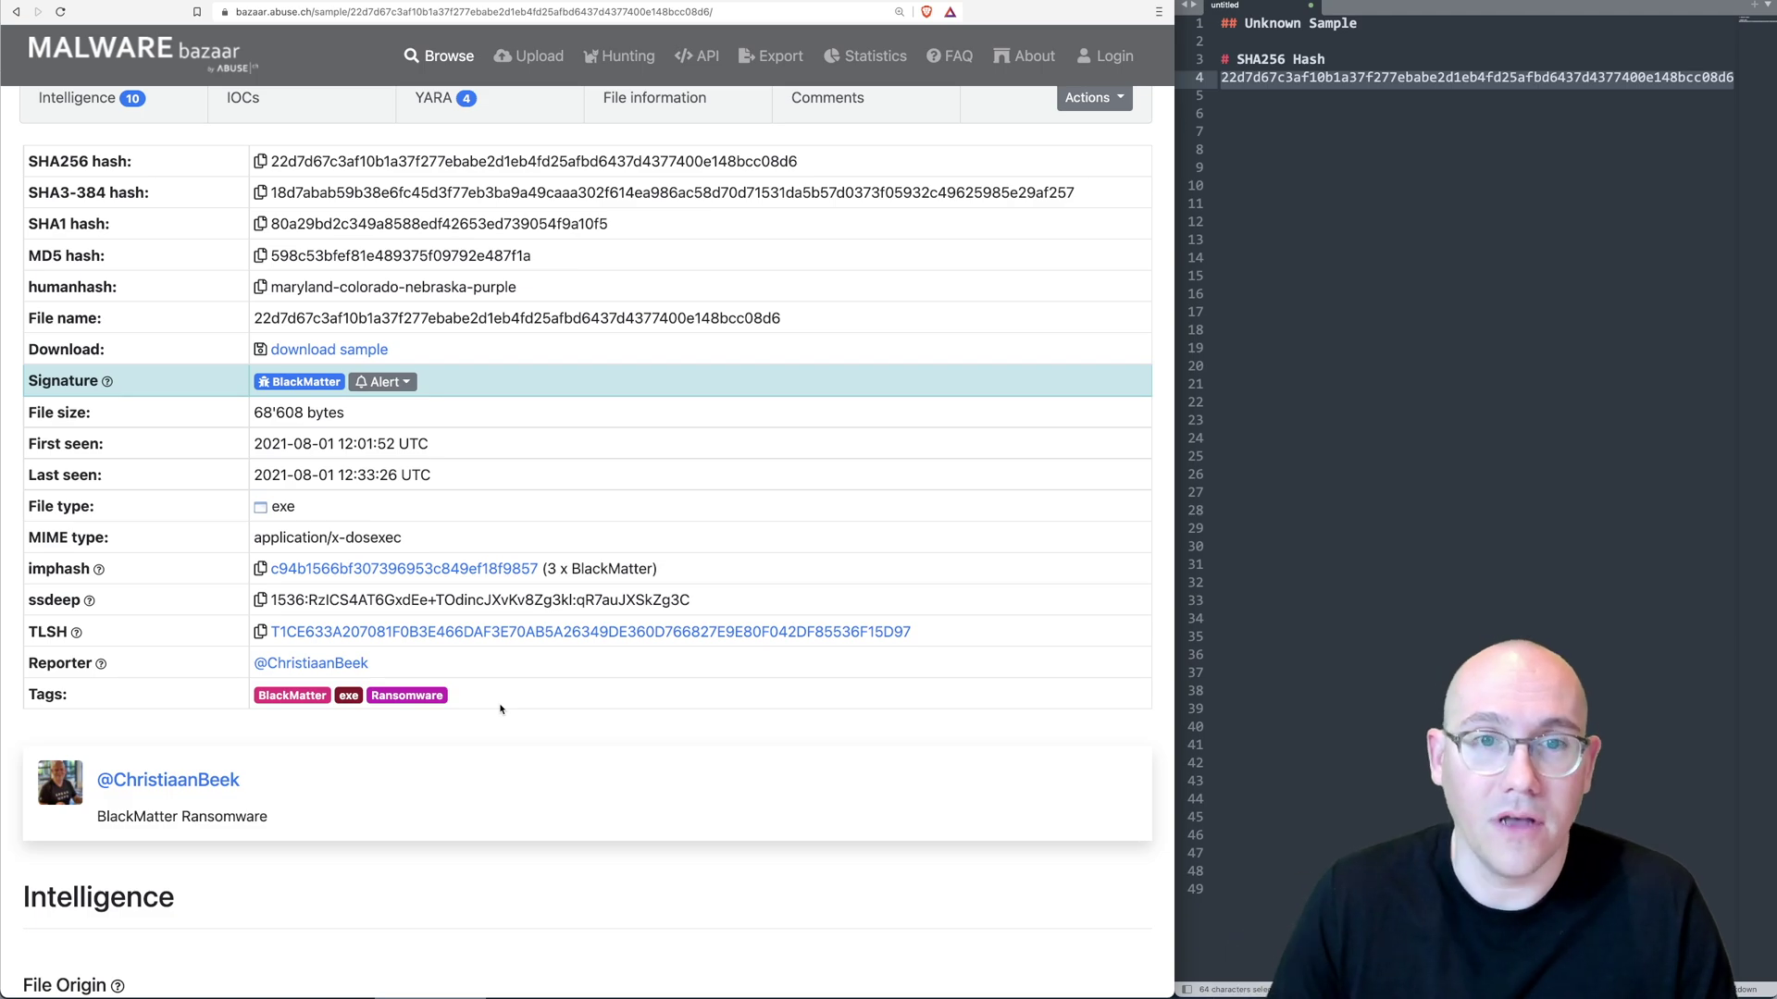
pyautogui.scroll(8, 501, 709)
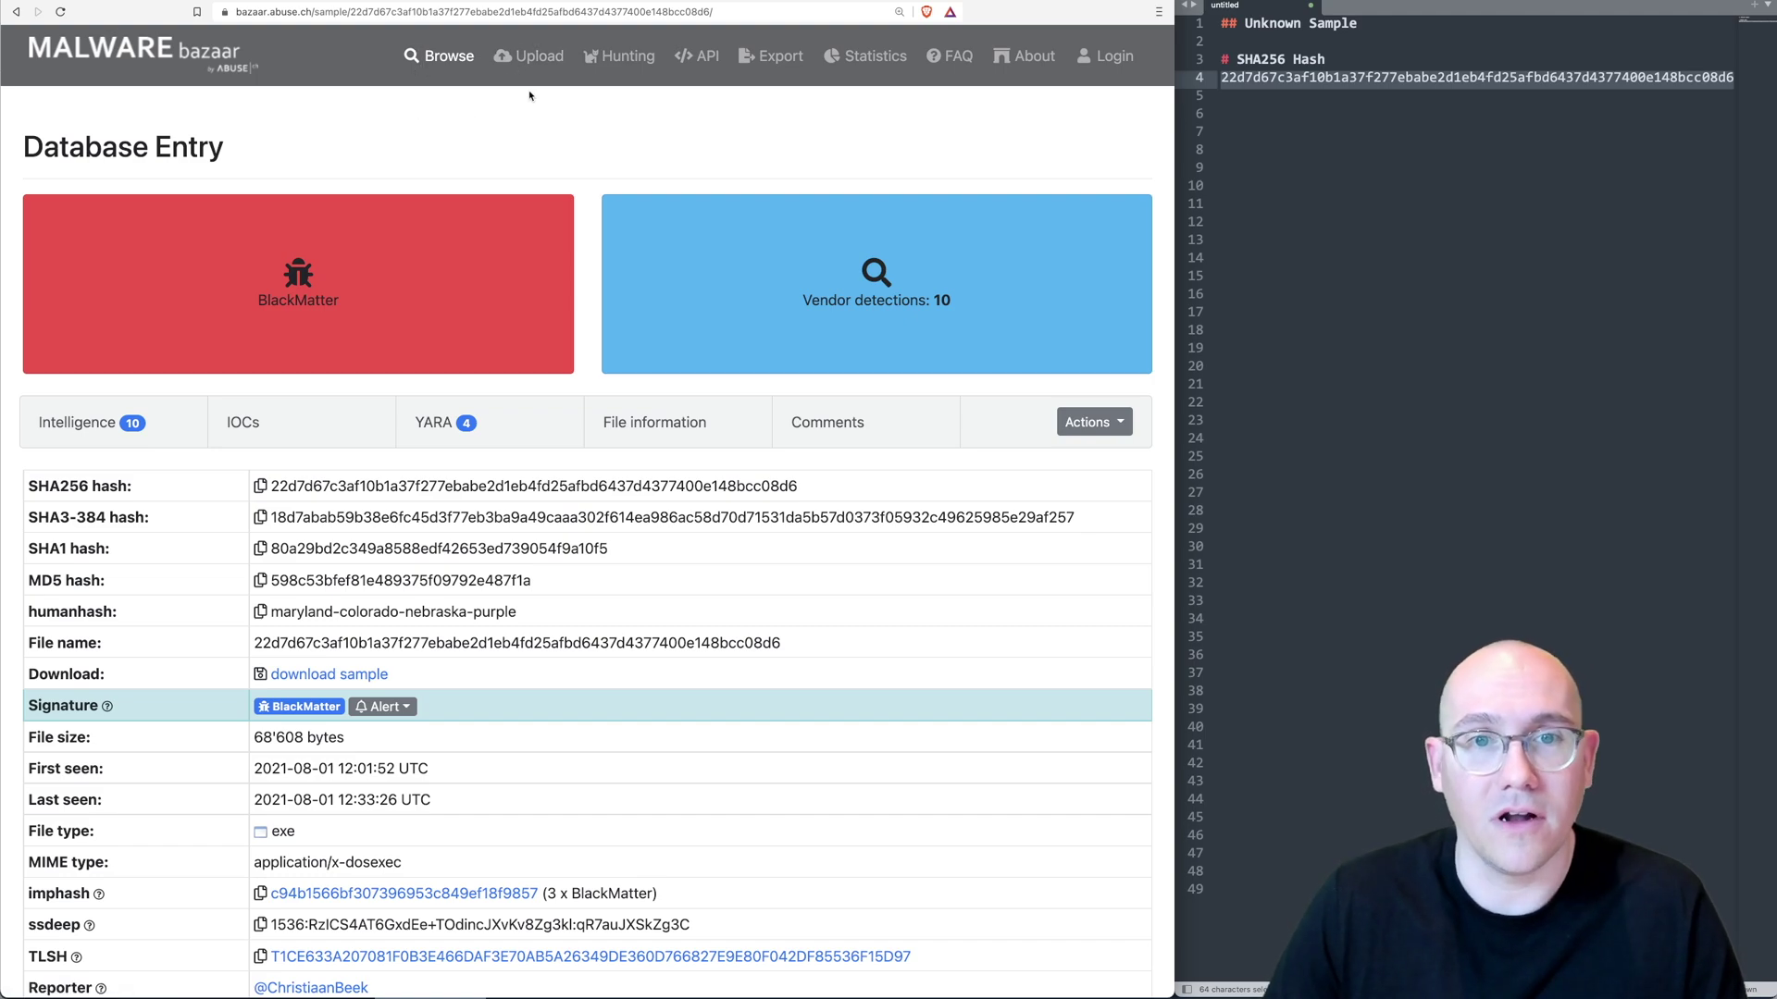
pyautogui.scroll(-3, 698, 481)
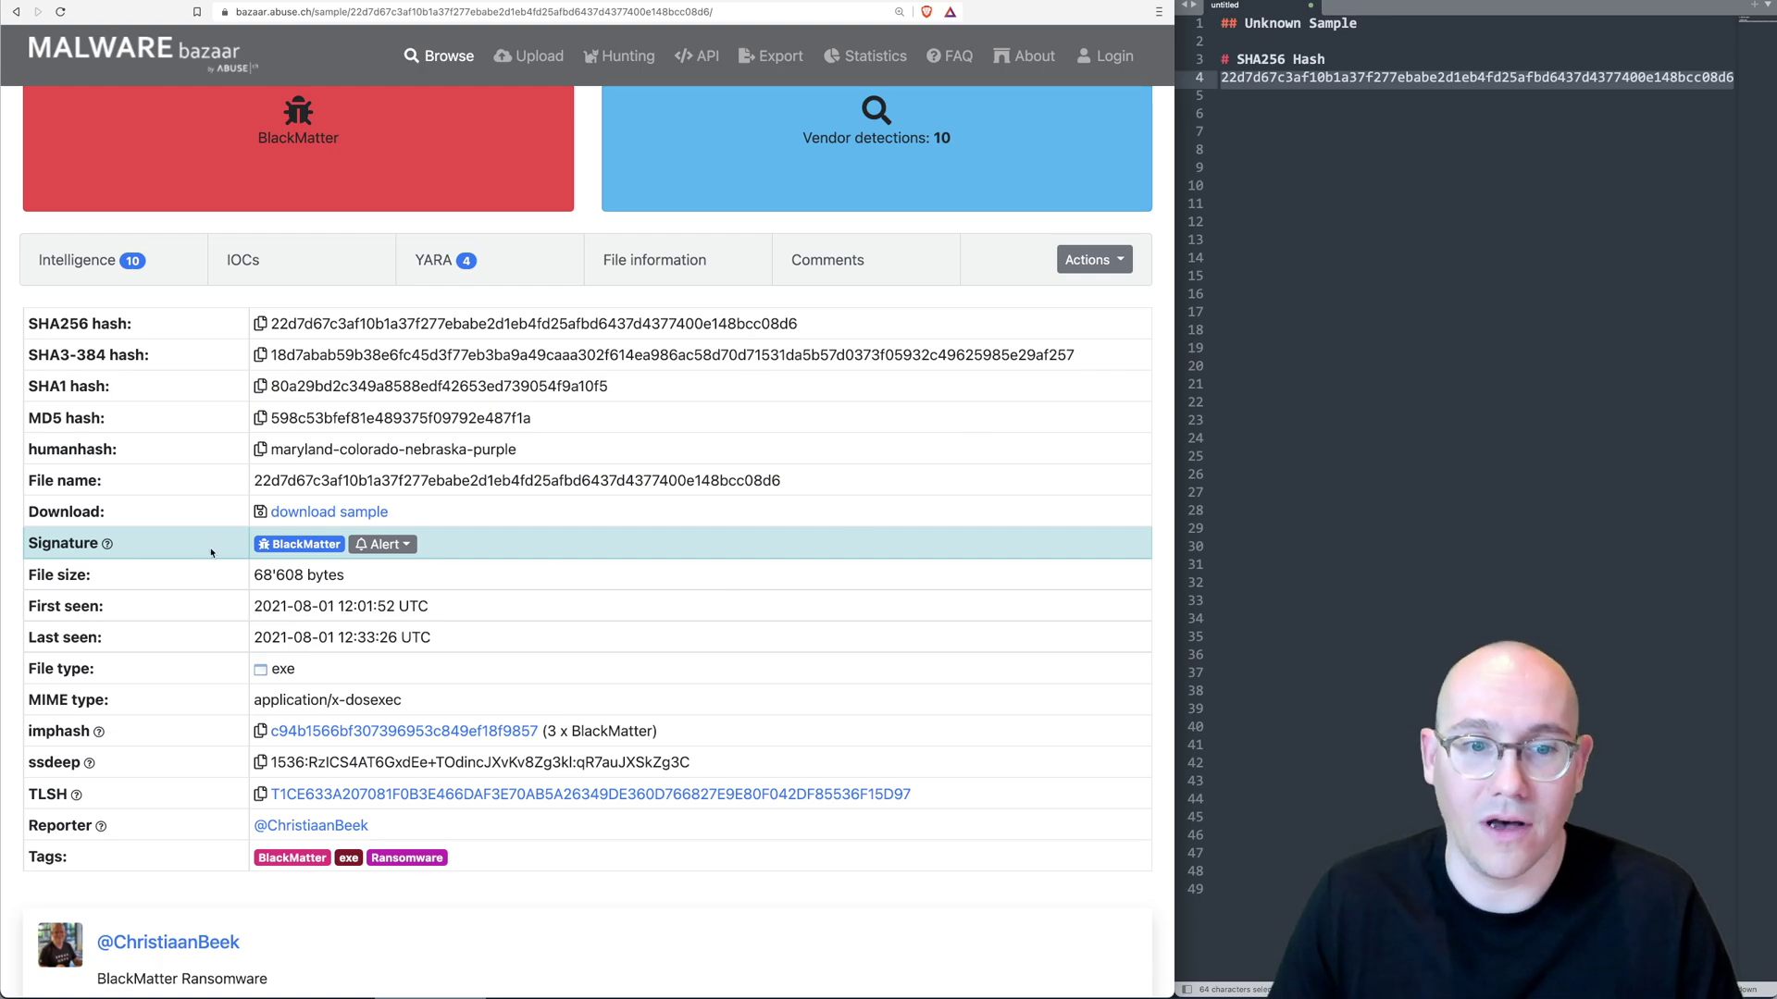
pyautogui.scroll(-3, 270, 550)
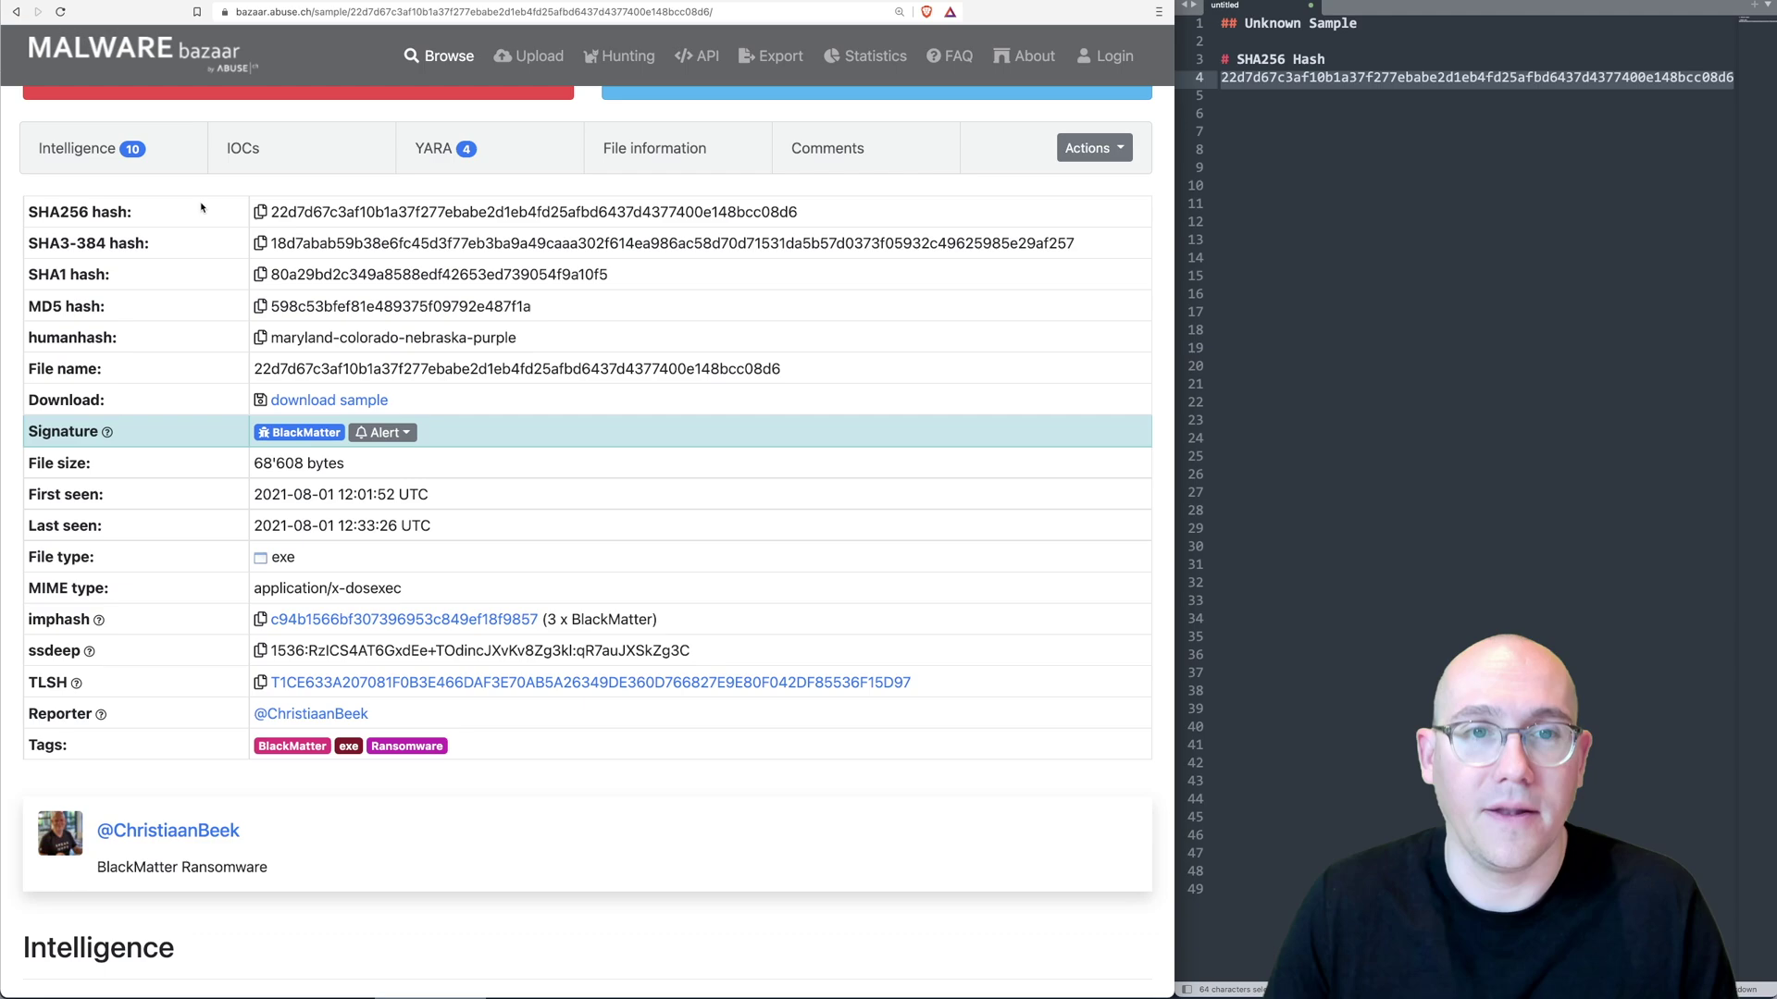
# - Expand the Intezer vendor results showing the DarkSide Ransomware family
pyautogui.scroll(-10, 501, 293)
pyautogui.scroll(-4, 501, 293)
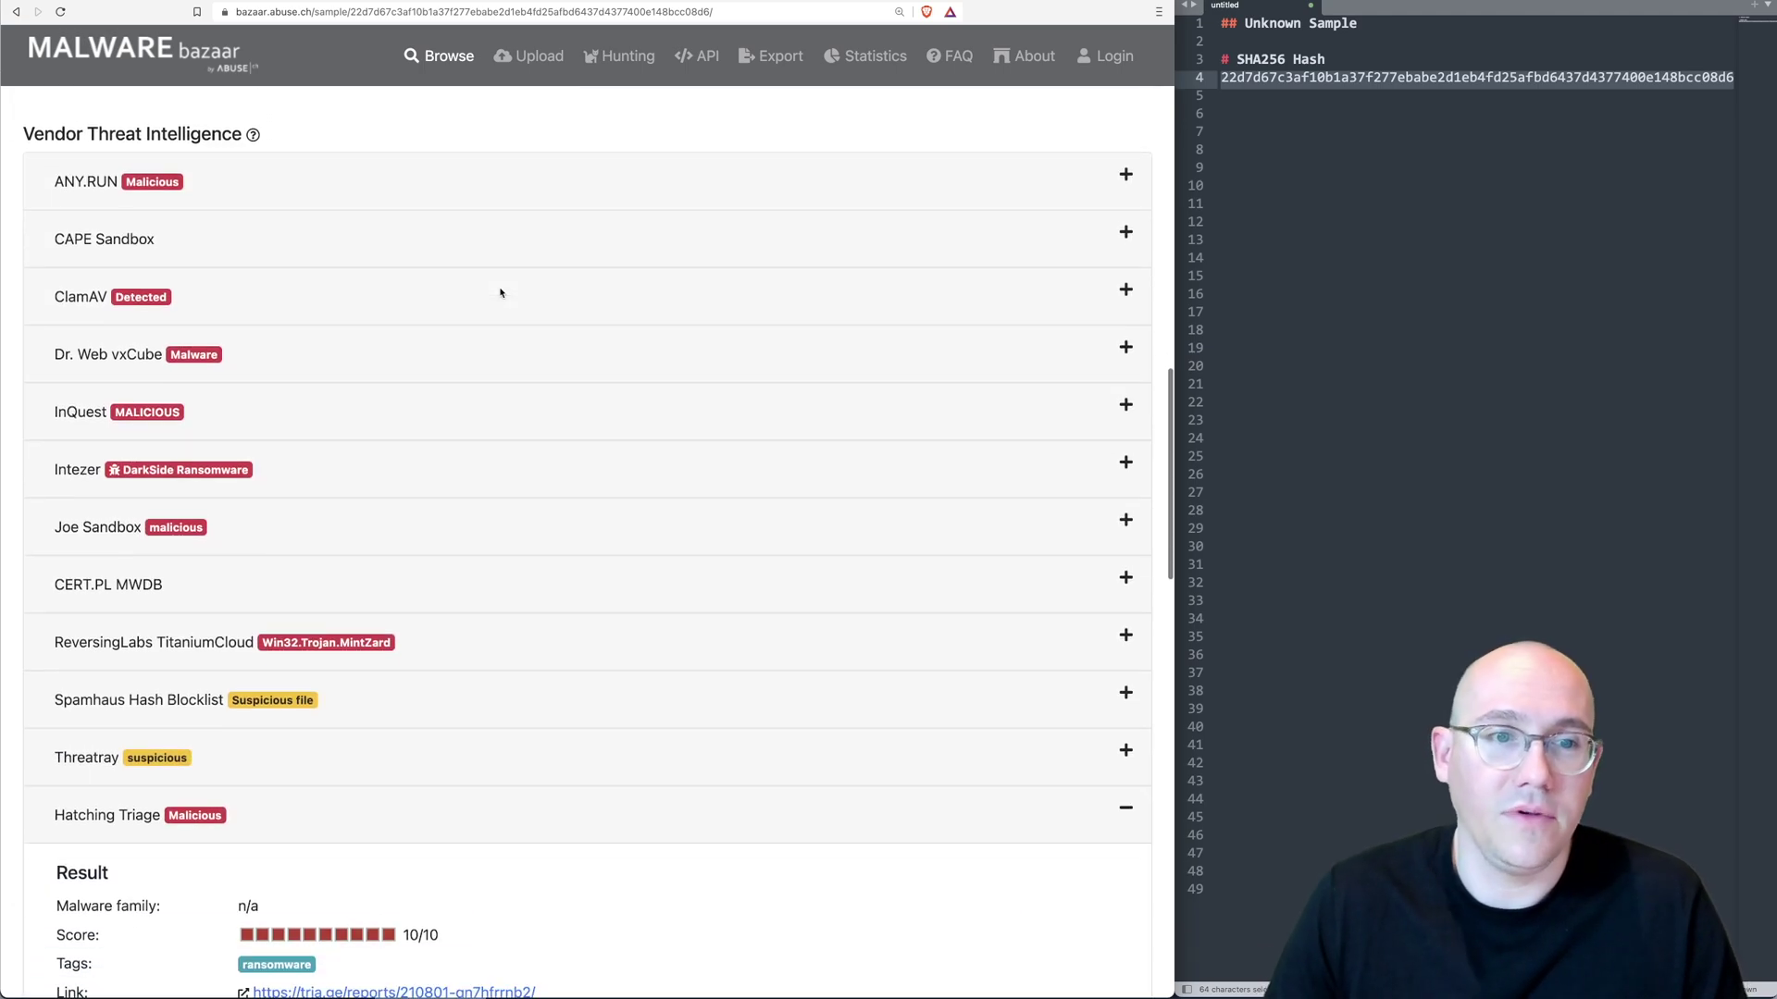
pyautogui.click(333, 473)
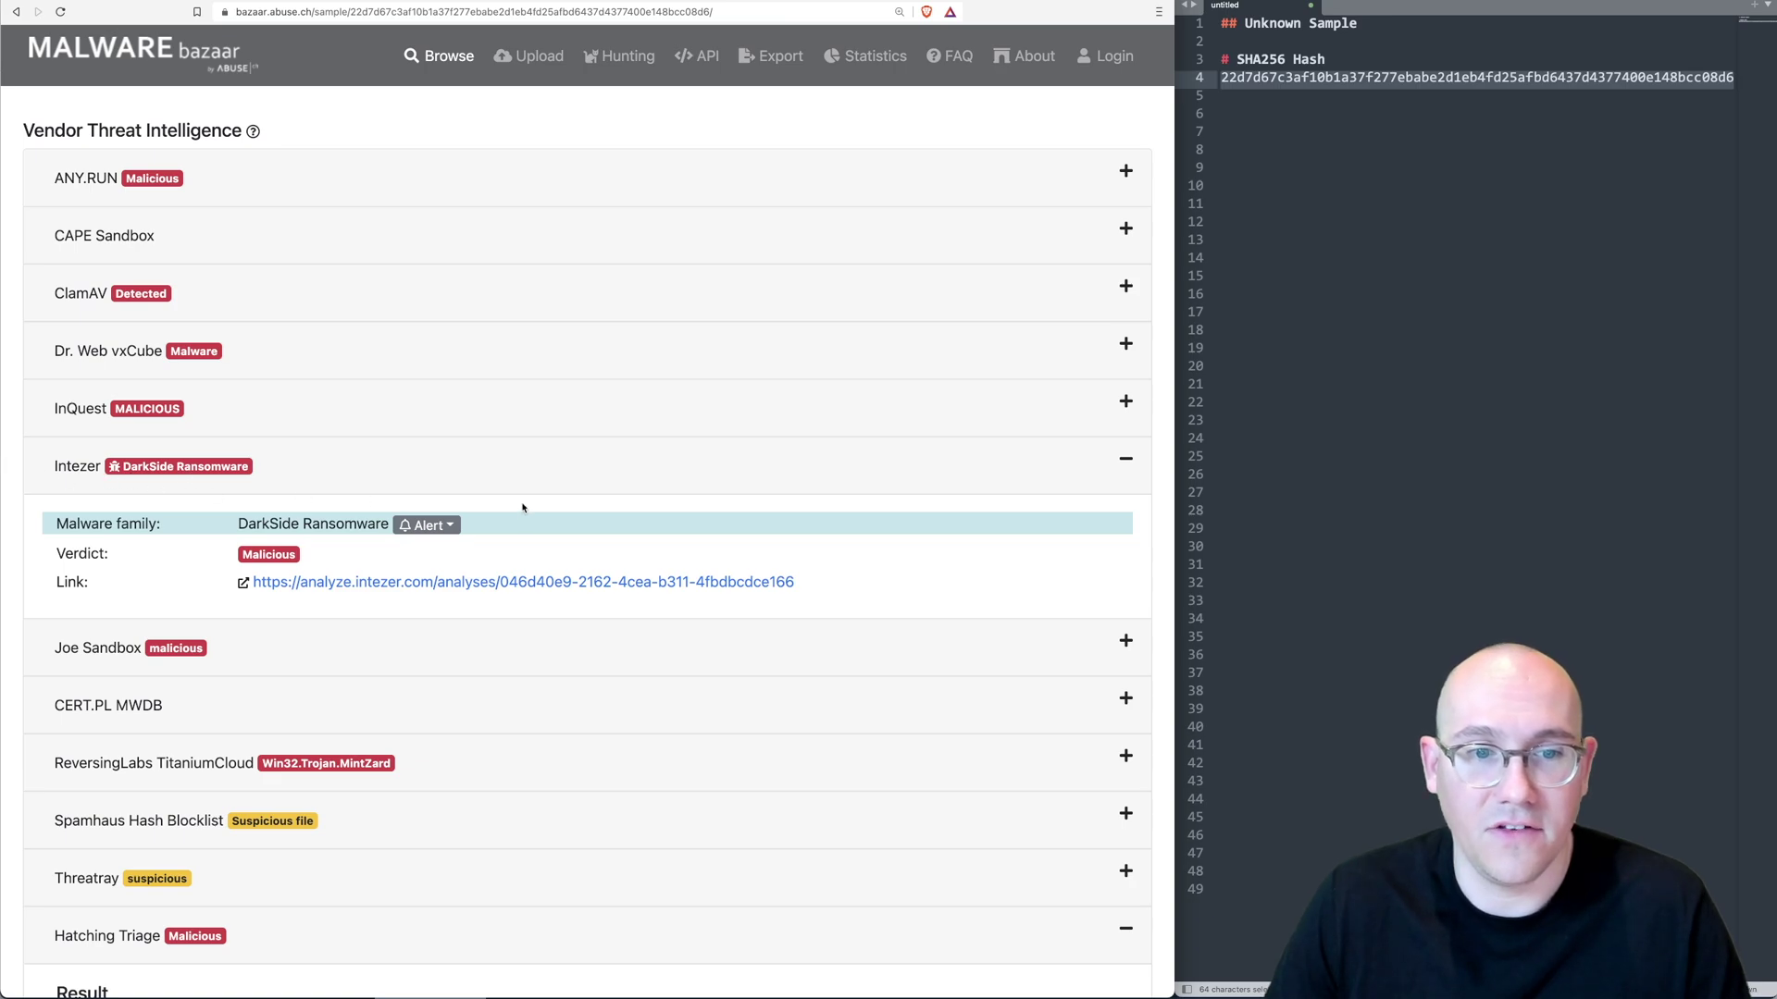
pyautogui.scroll(-3, 522, 508)
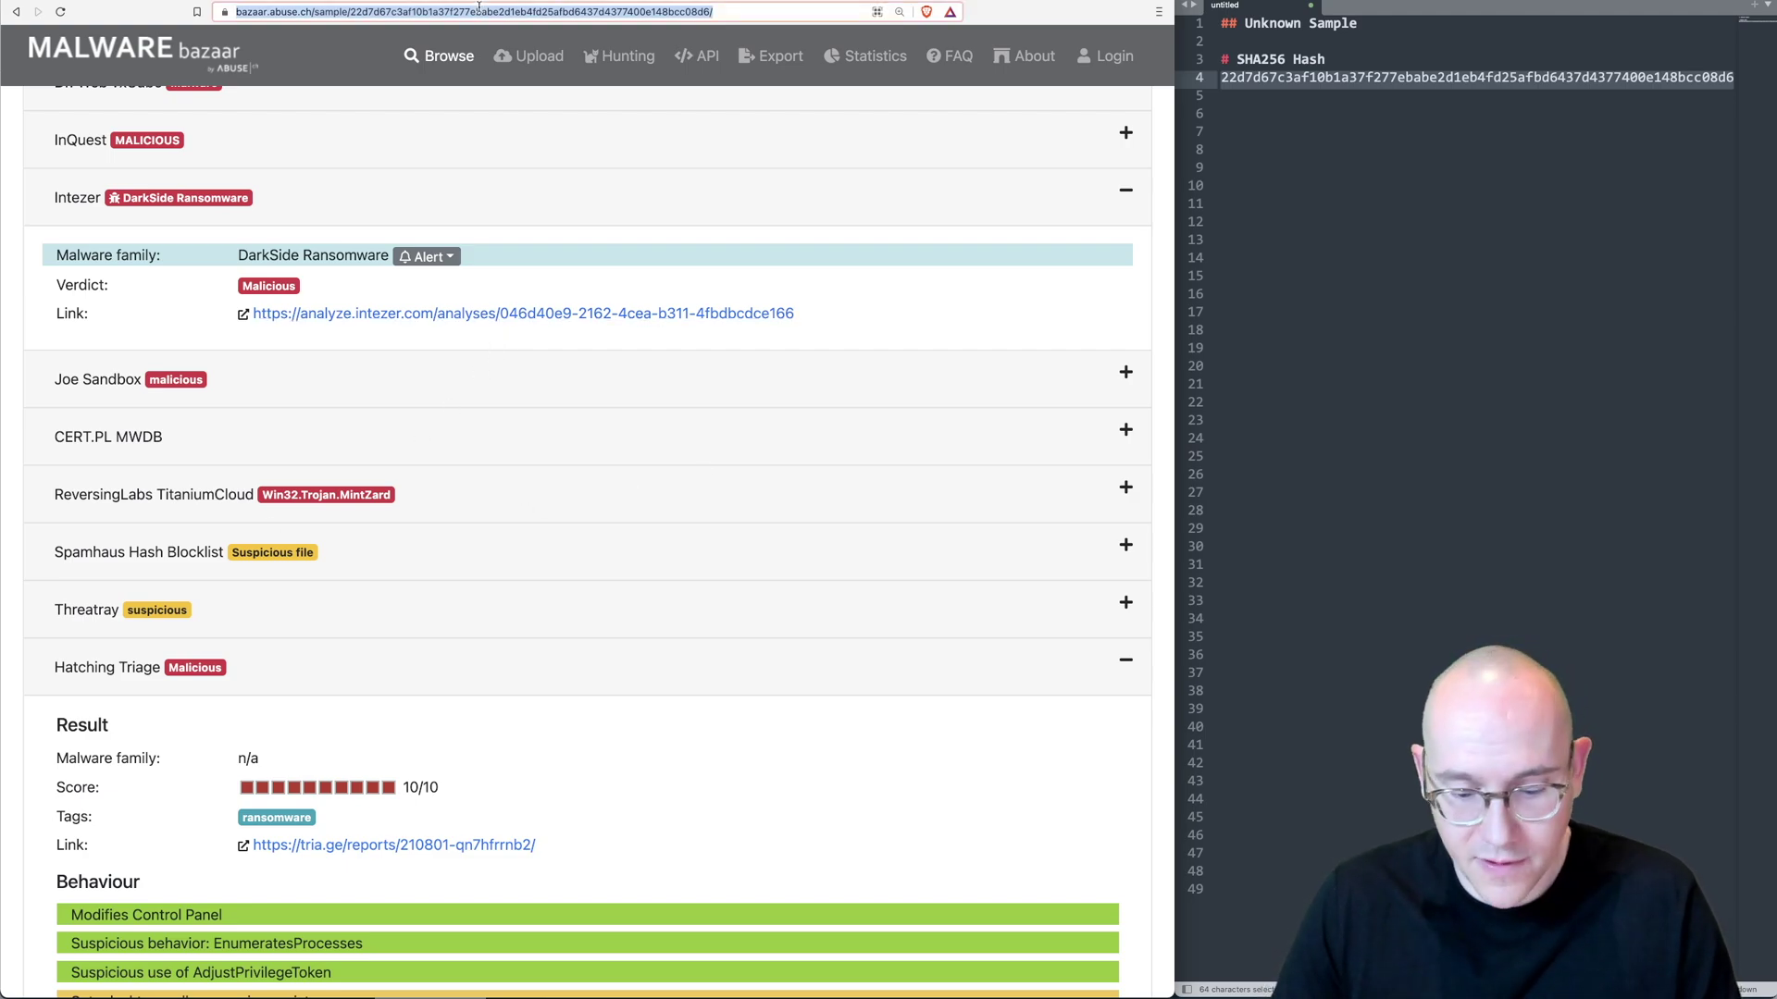
# - Paste the MalwareBazaar sample page link onto line 7 of the notes
pyautogui.click(1339, 131)
pyautogui.click(1339, 132)
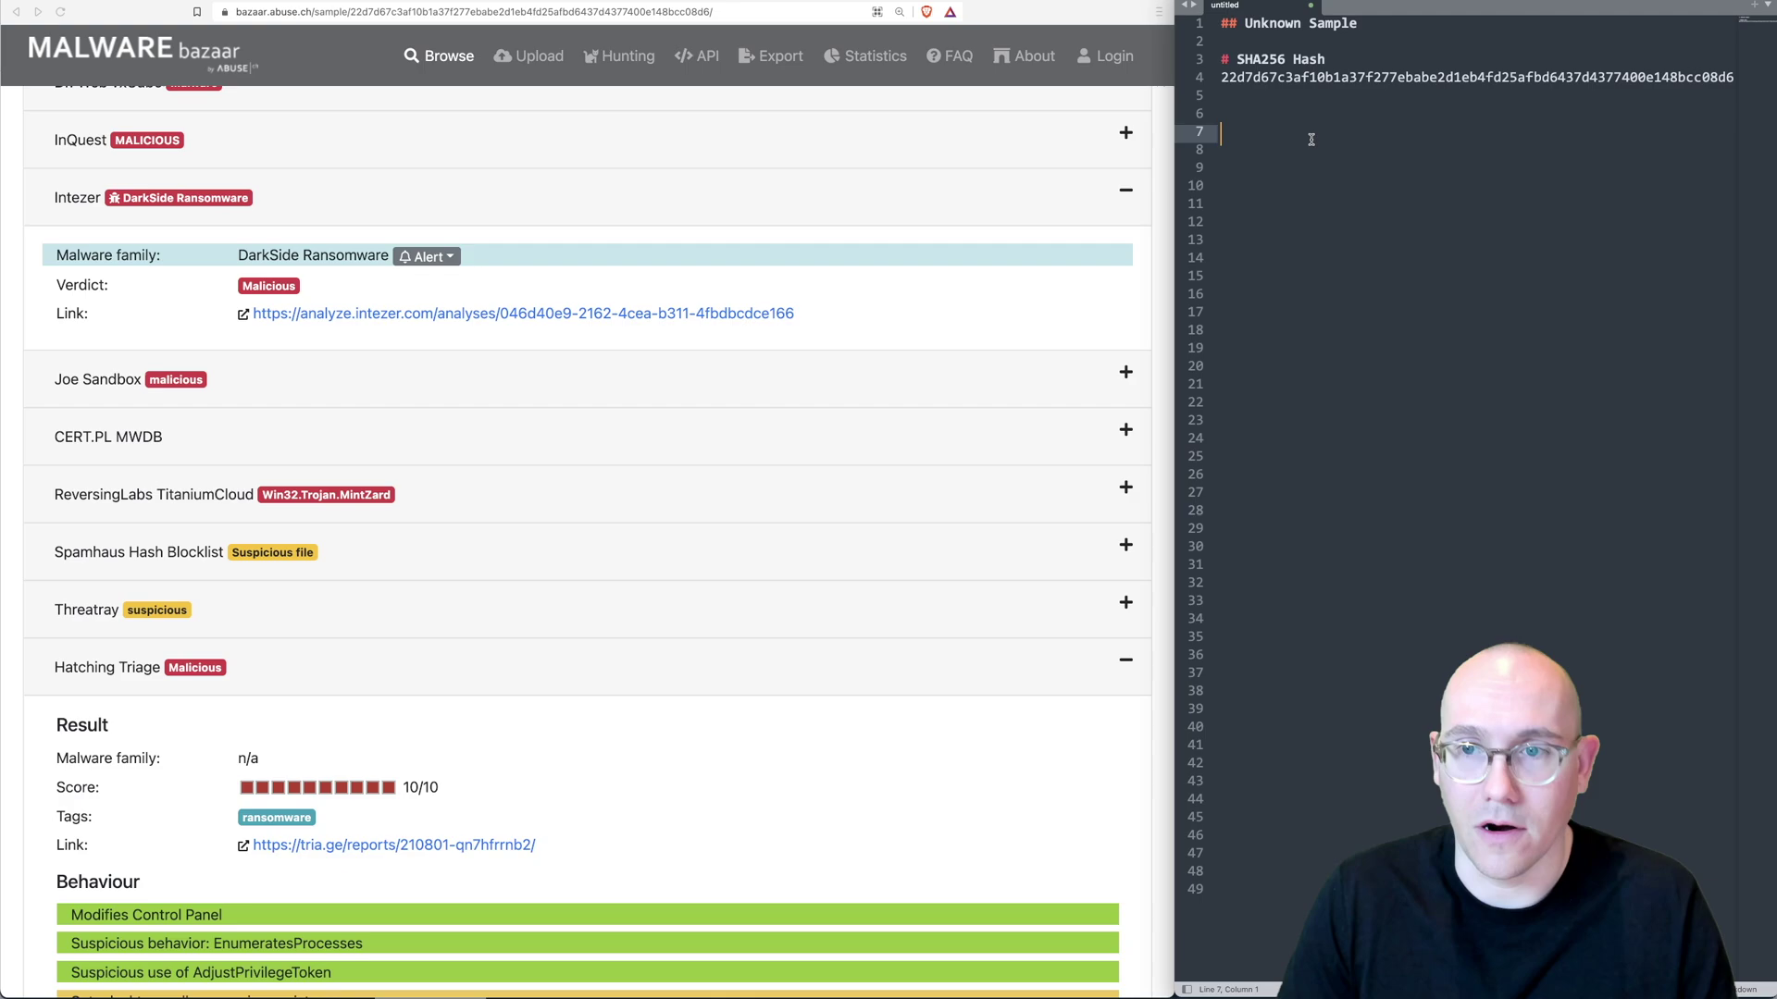
pyautogui.write('https://bazaar.abuse.ch/sample/22d7d67c3af10b1a37f277ebabe2d1eb4fd25afbd6437d4377400e148bcc08d6/')
pyautogui.press('Return')
pyautogui.press('Return')
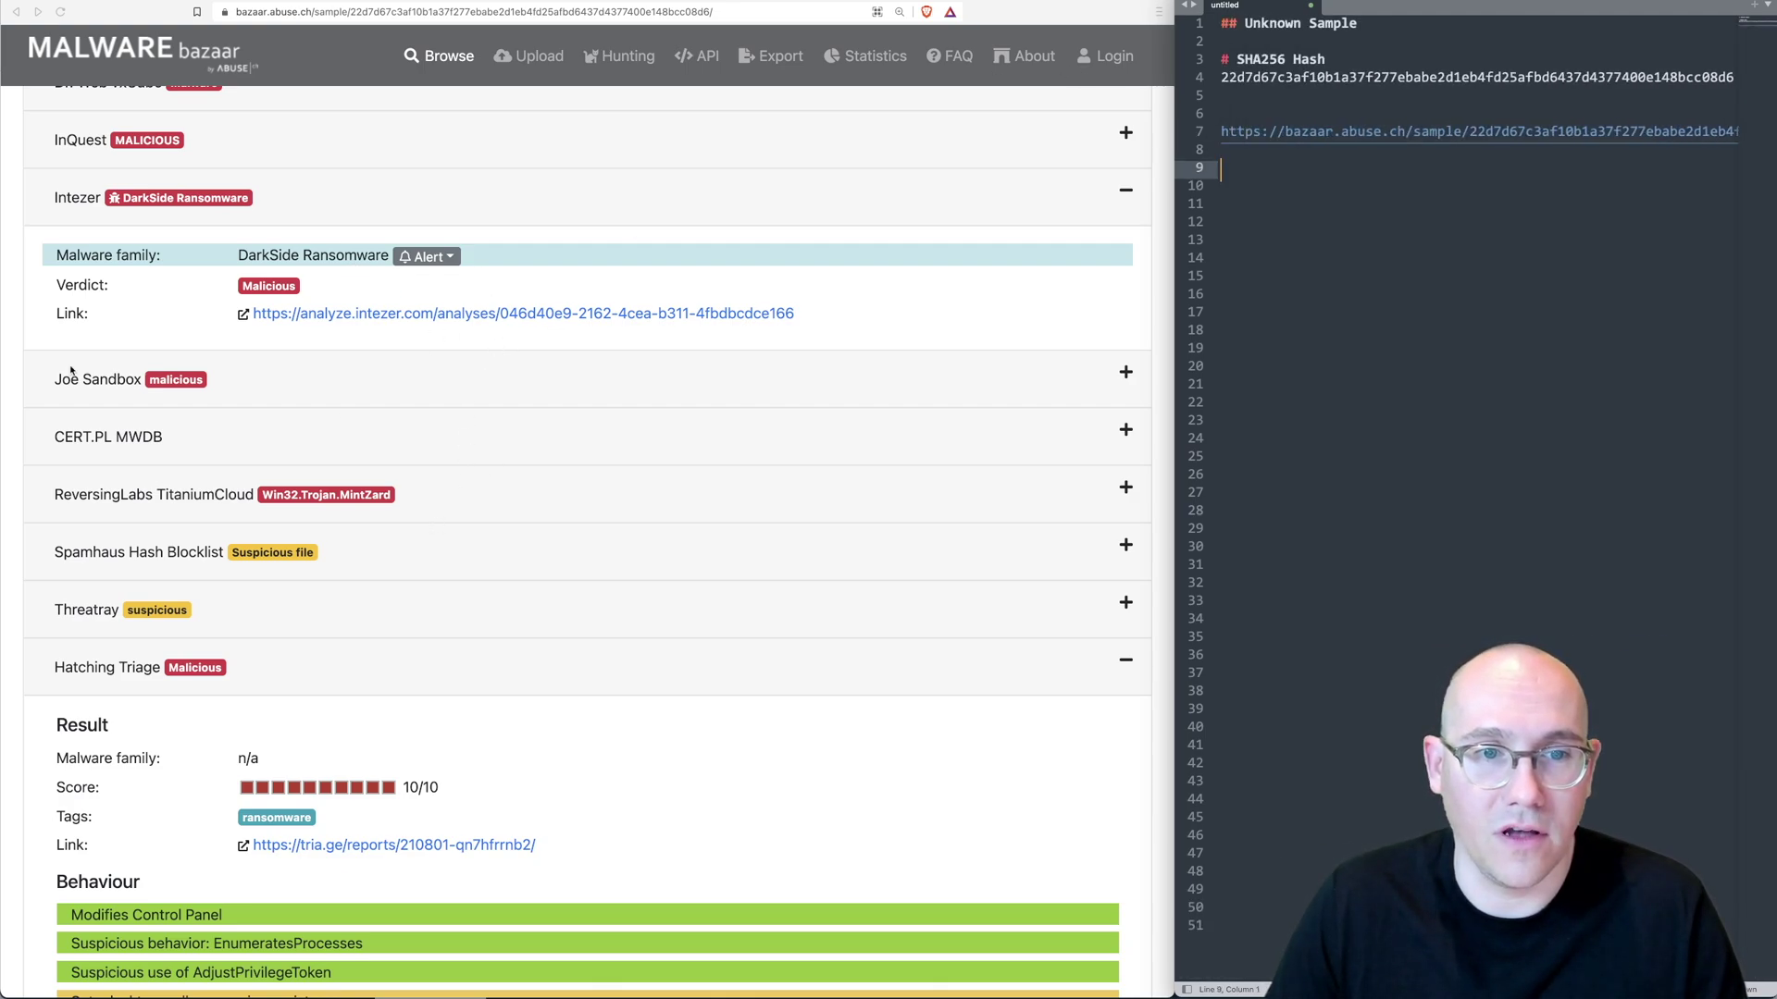
# - Copy Intezer's family name 'DarkSide Ransomware' onto line 9 of the notes
pyautogui.scroll(3, 70, 370)
pyautogui.click(334, 344)
pyautogui.doubleClick(334, 345)
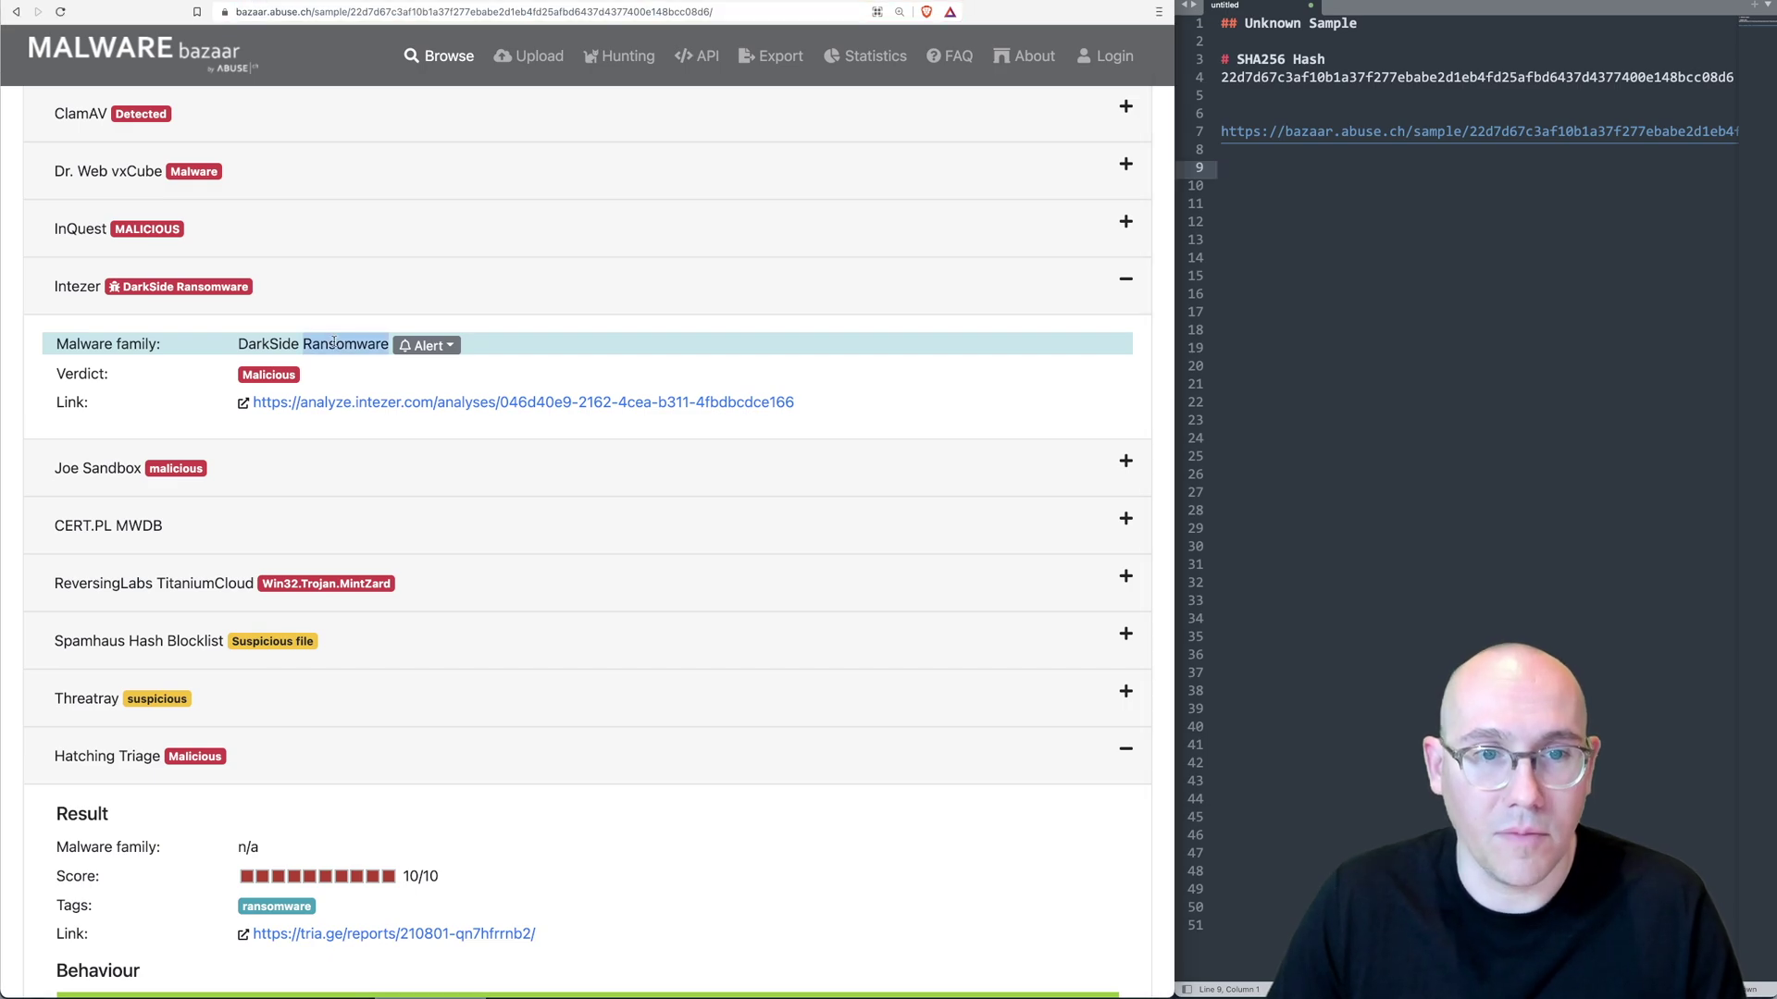
pyautogui.tripleClick(334, 344)
pyautogui.press('super+c')
pyautogui.click(1314, 188)
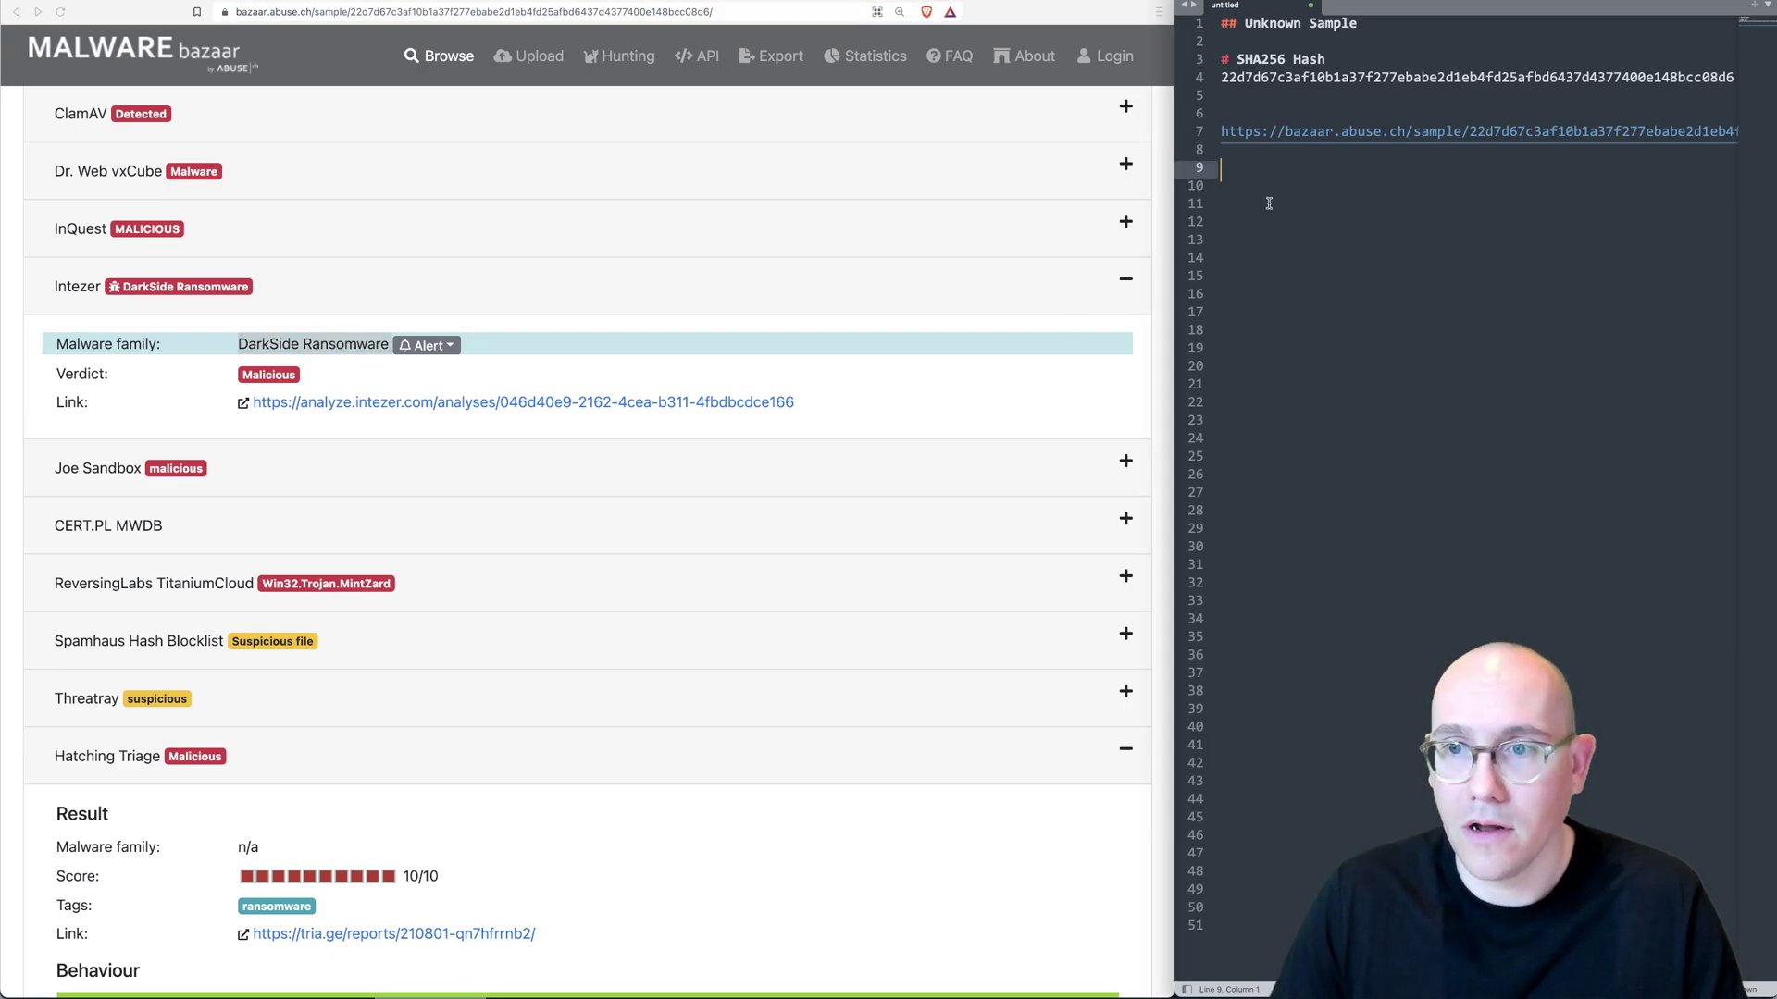
pyautogui.press('super+v')
pyautogui.scroll(15, 586, 259)
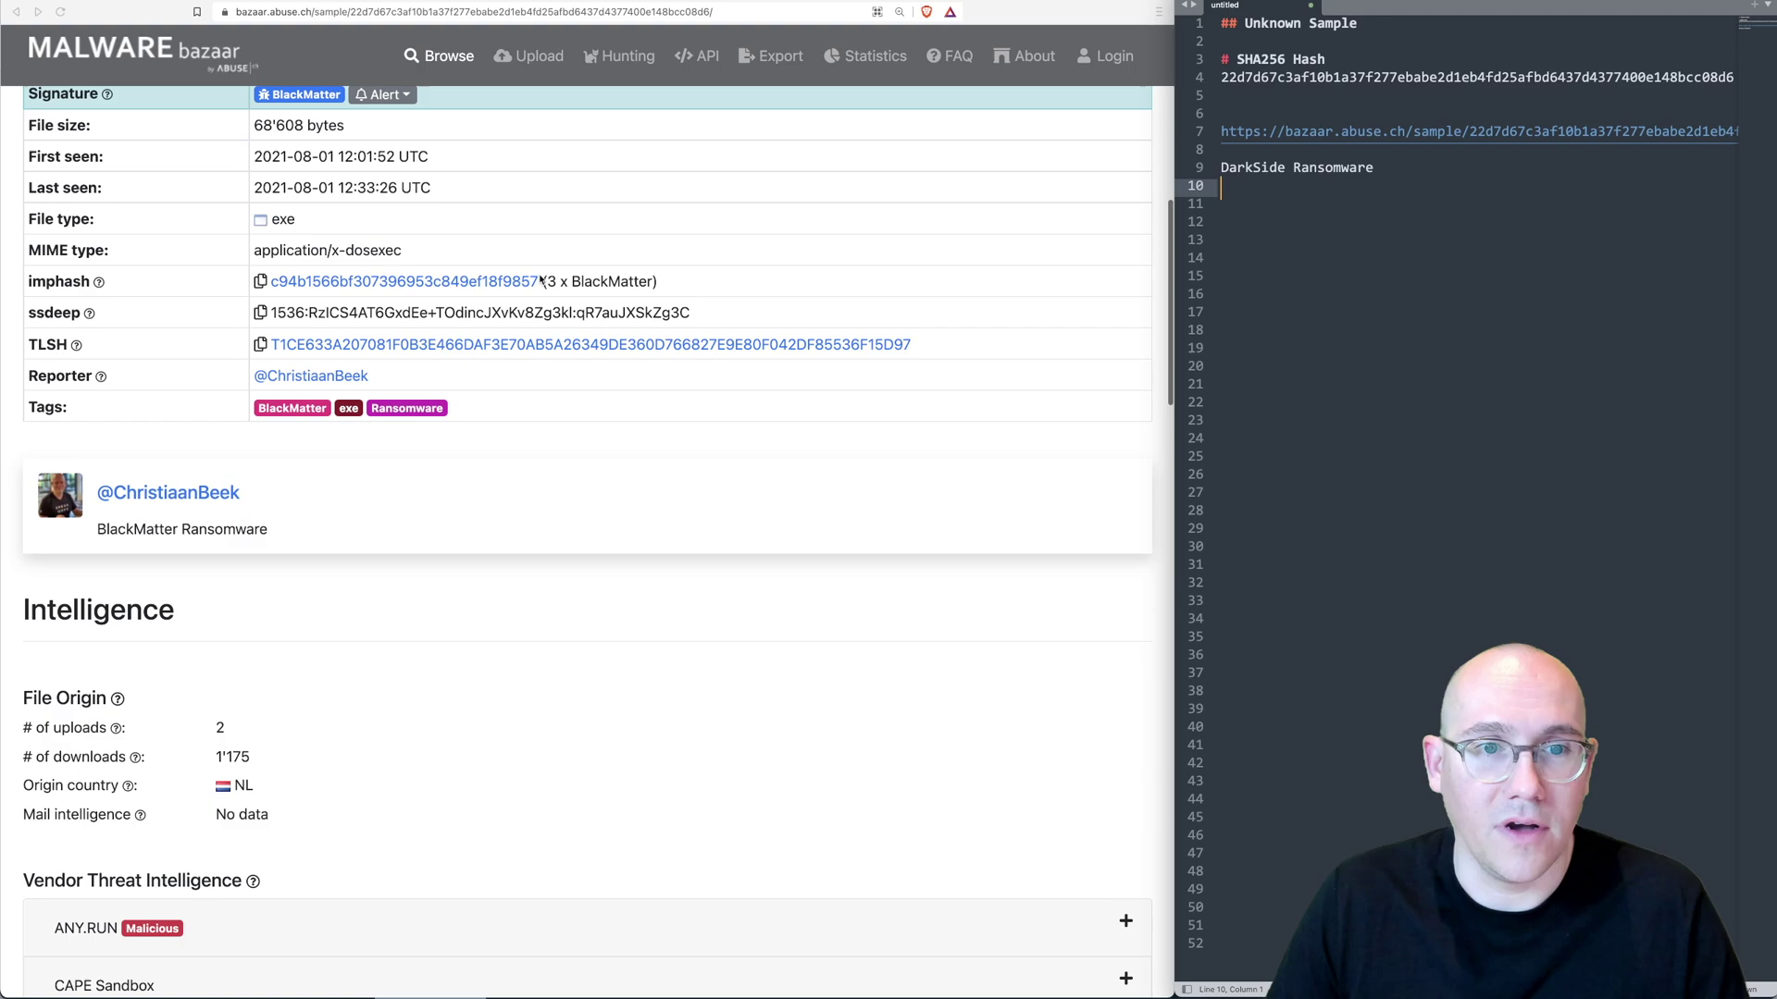
# - Open the BlackMatter tag page and scroll through its samples table
pyautogui.click(305, 450)
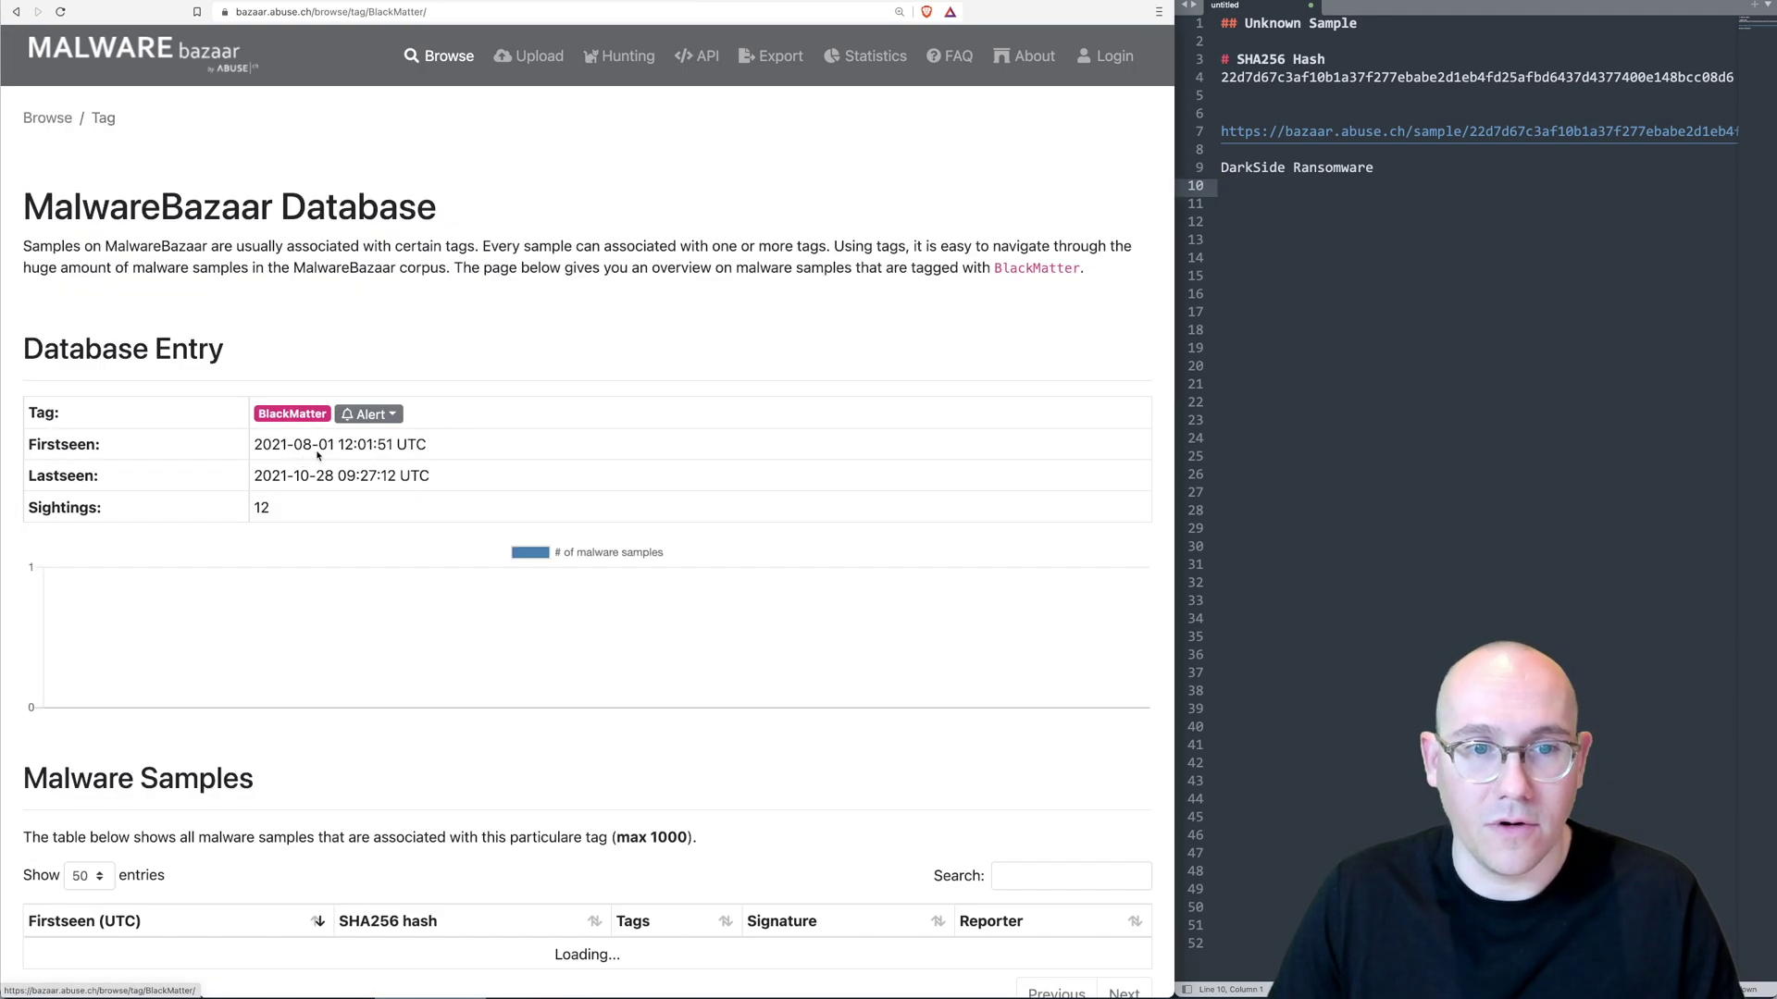
pyautogui.moveTo(316, 417); pyautogui.dragTo(278, 396)
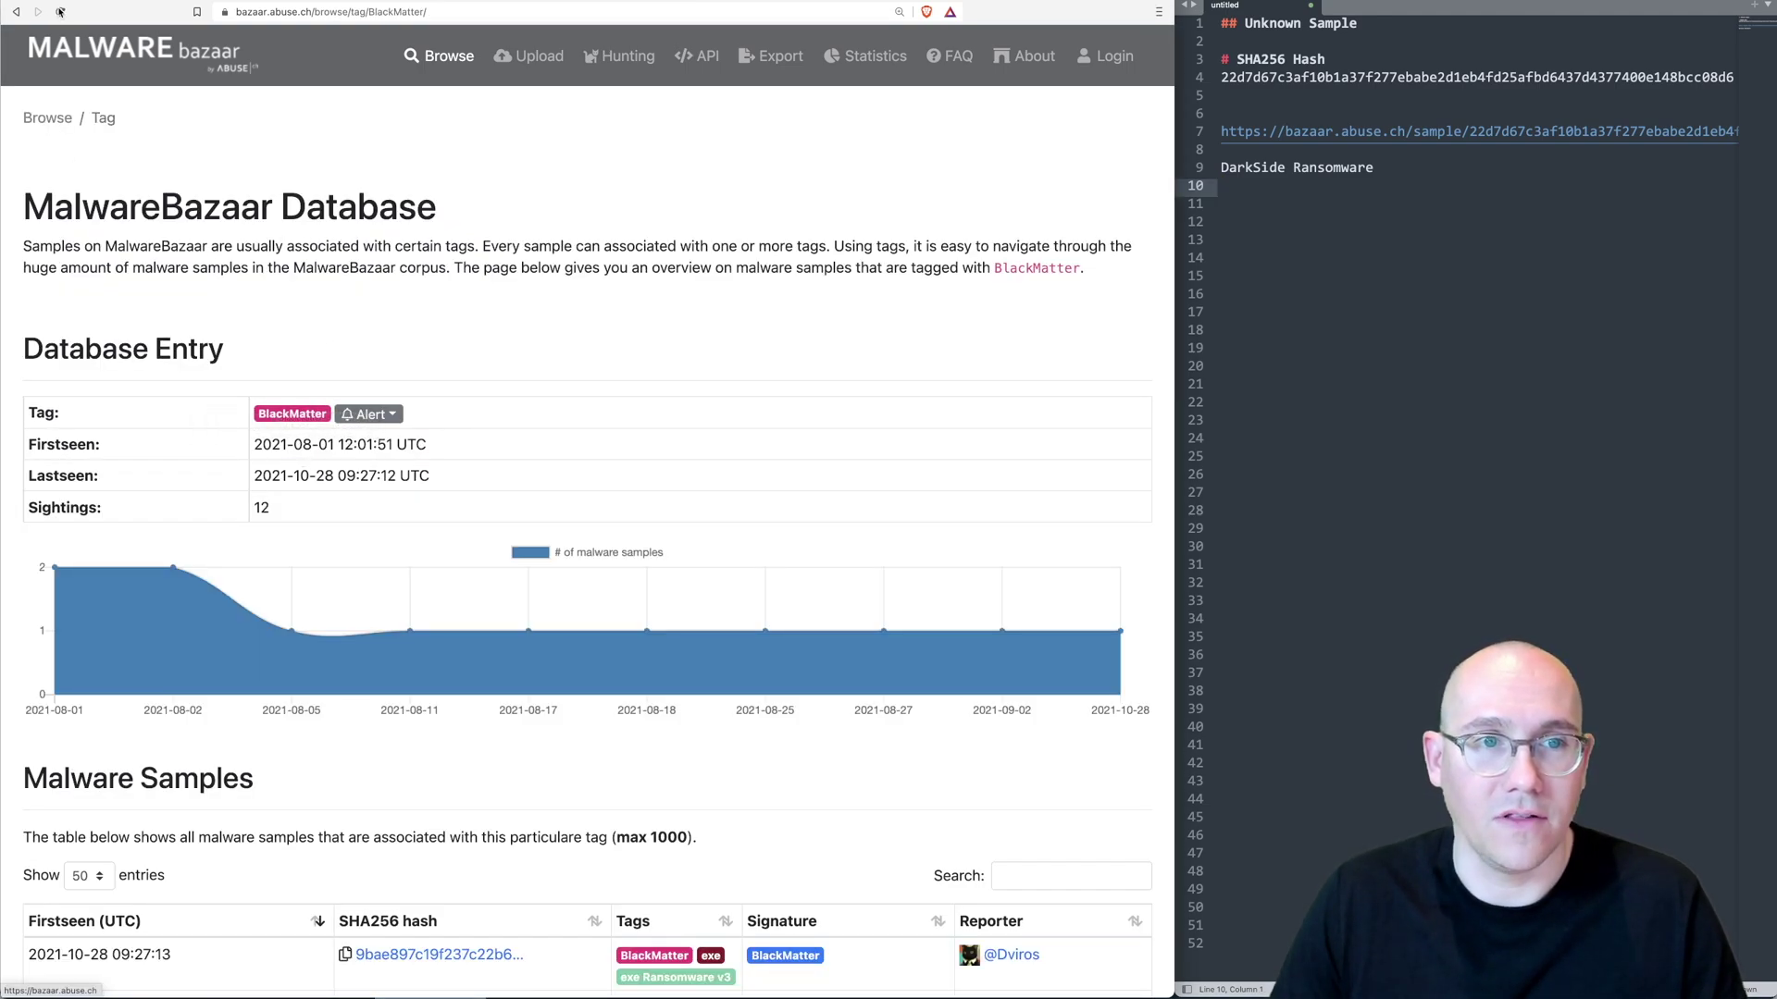
pyautogui.scroll(-3, 557, 677)
pyautogui.scroll(-2, 557, 677)
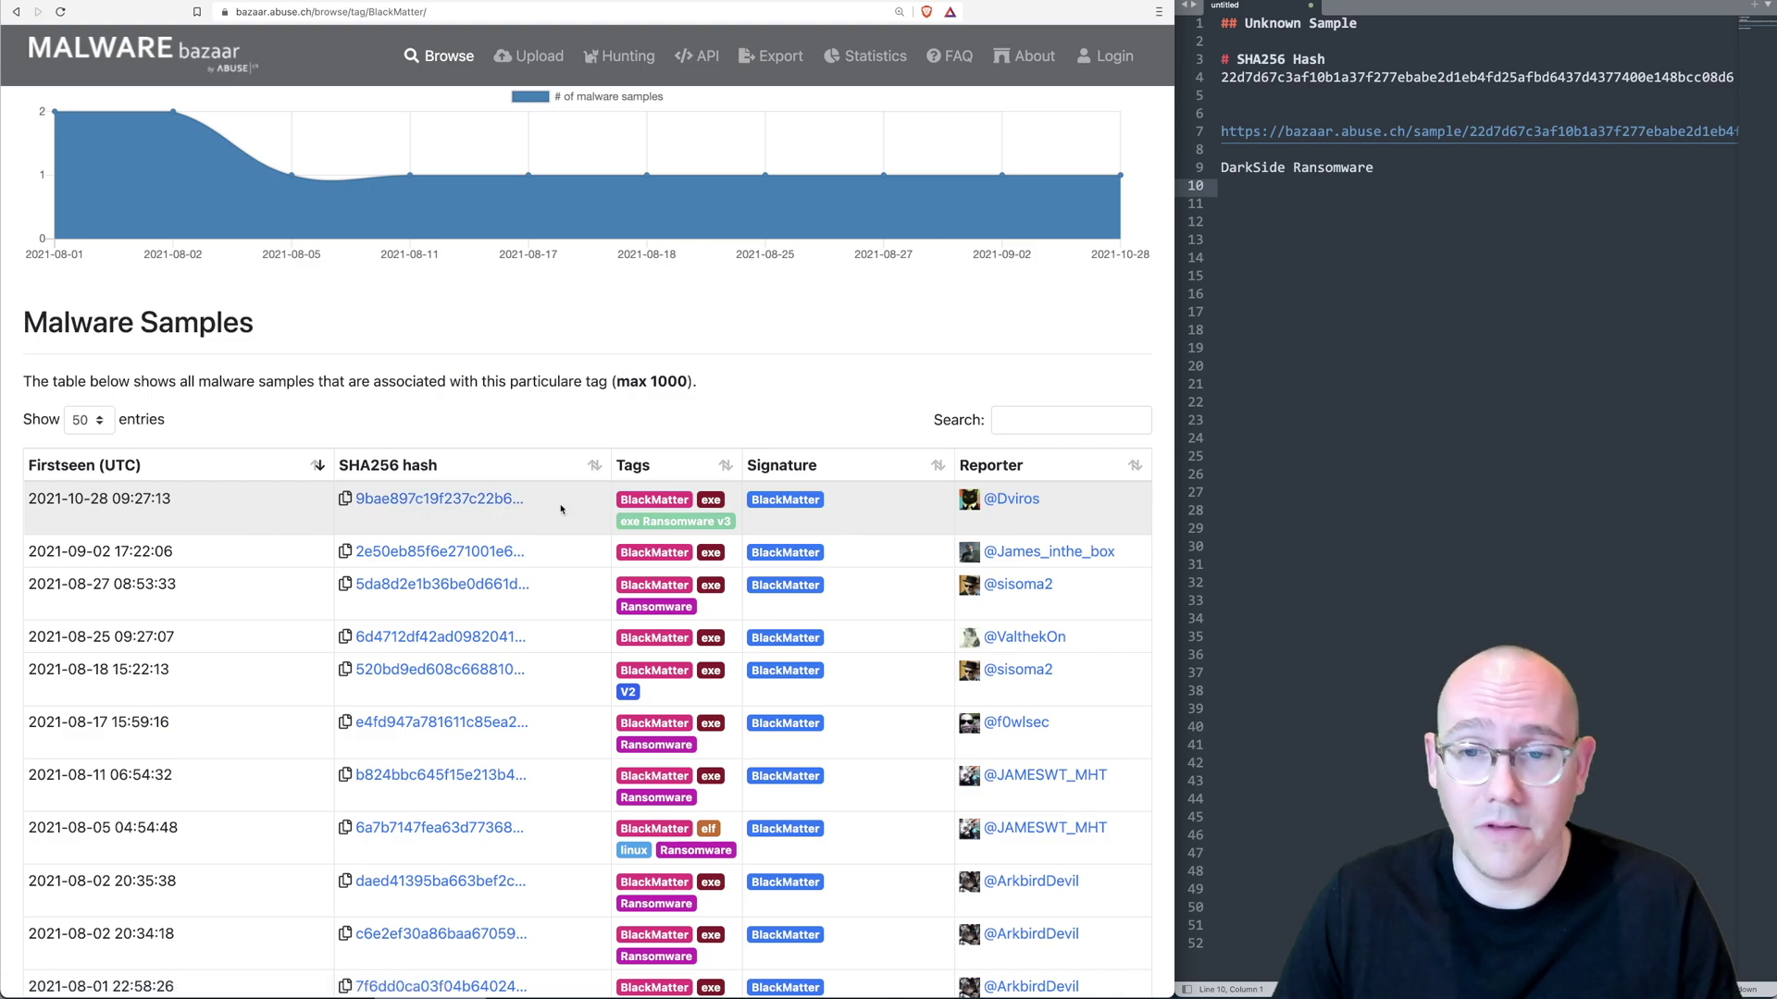
pyautogui.scroll(5, 523, 536)
# - Add a 'BlackMatter Ransomware' line on line 10 of the notes, then switch to Malpedia
pyautogui.click(1249, 190)
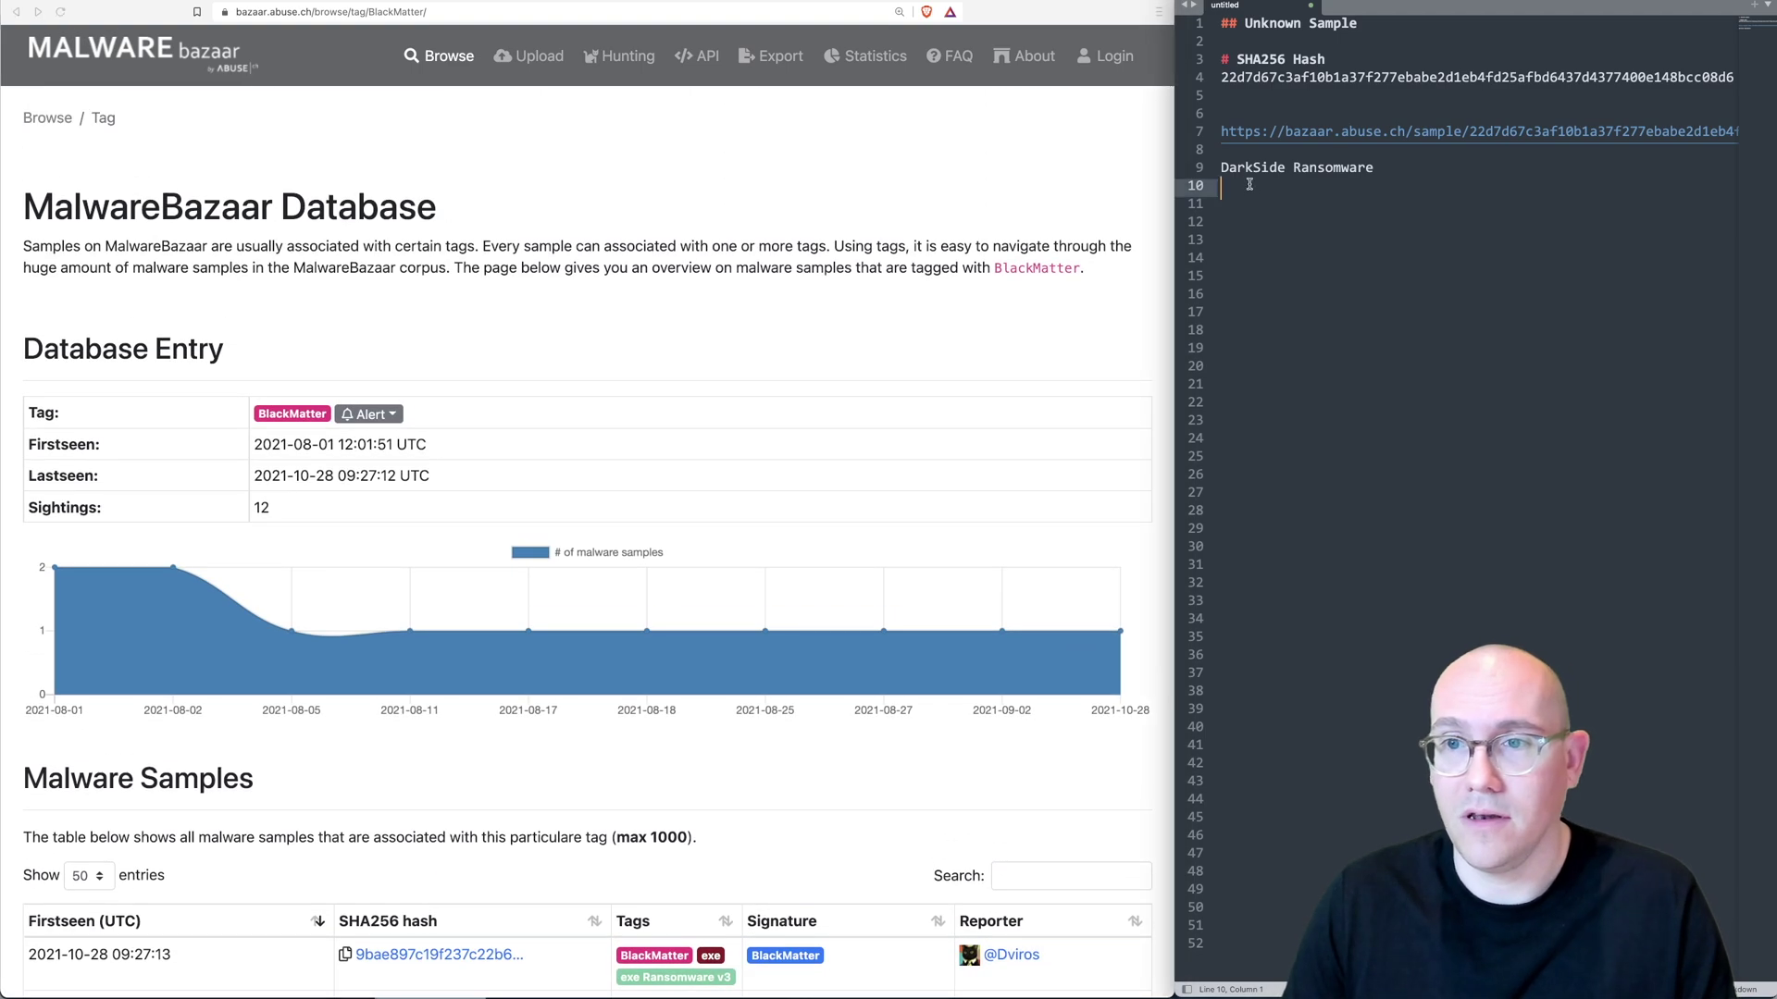
pyautogui.write('BlackMatter Ransomware')
pyautogui.press('Return')
pyautogui.press('Return')
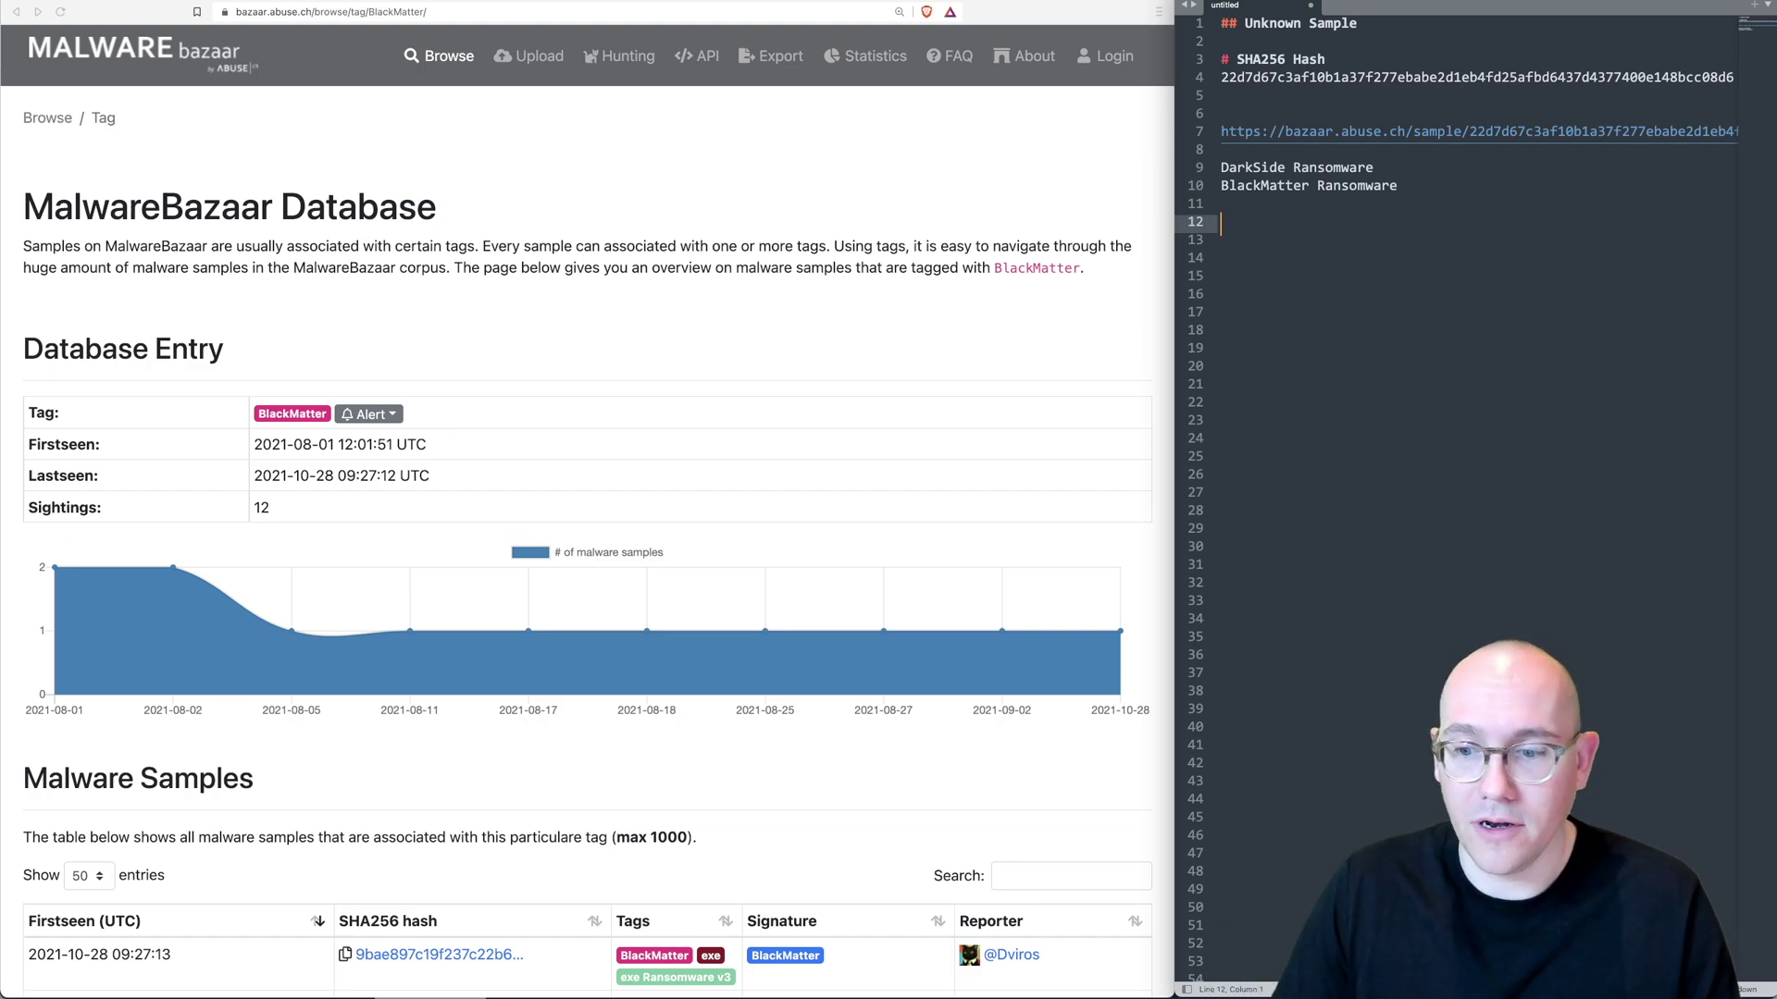
pyautogui.hotkey('ctrl', 'Tab')
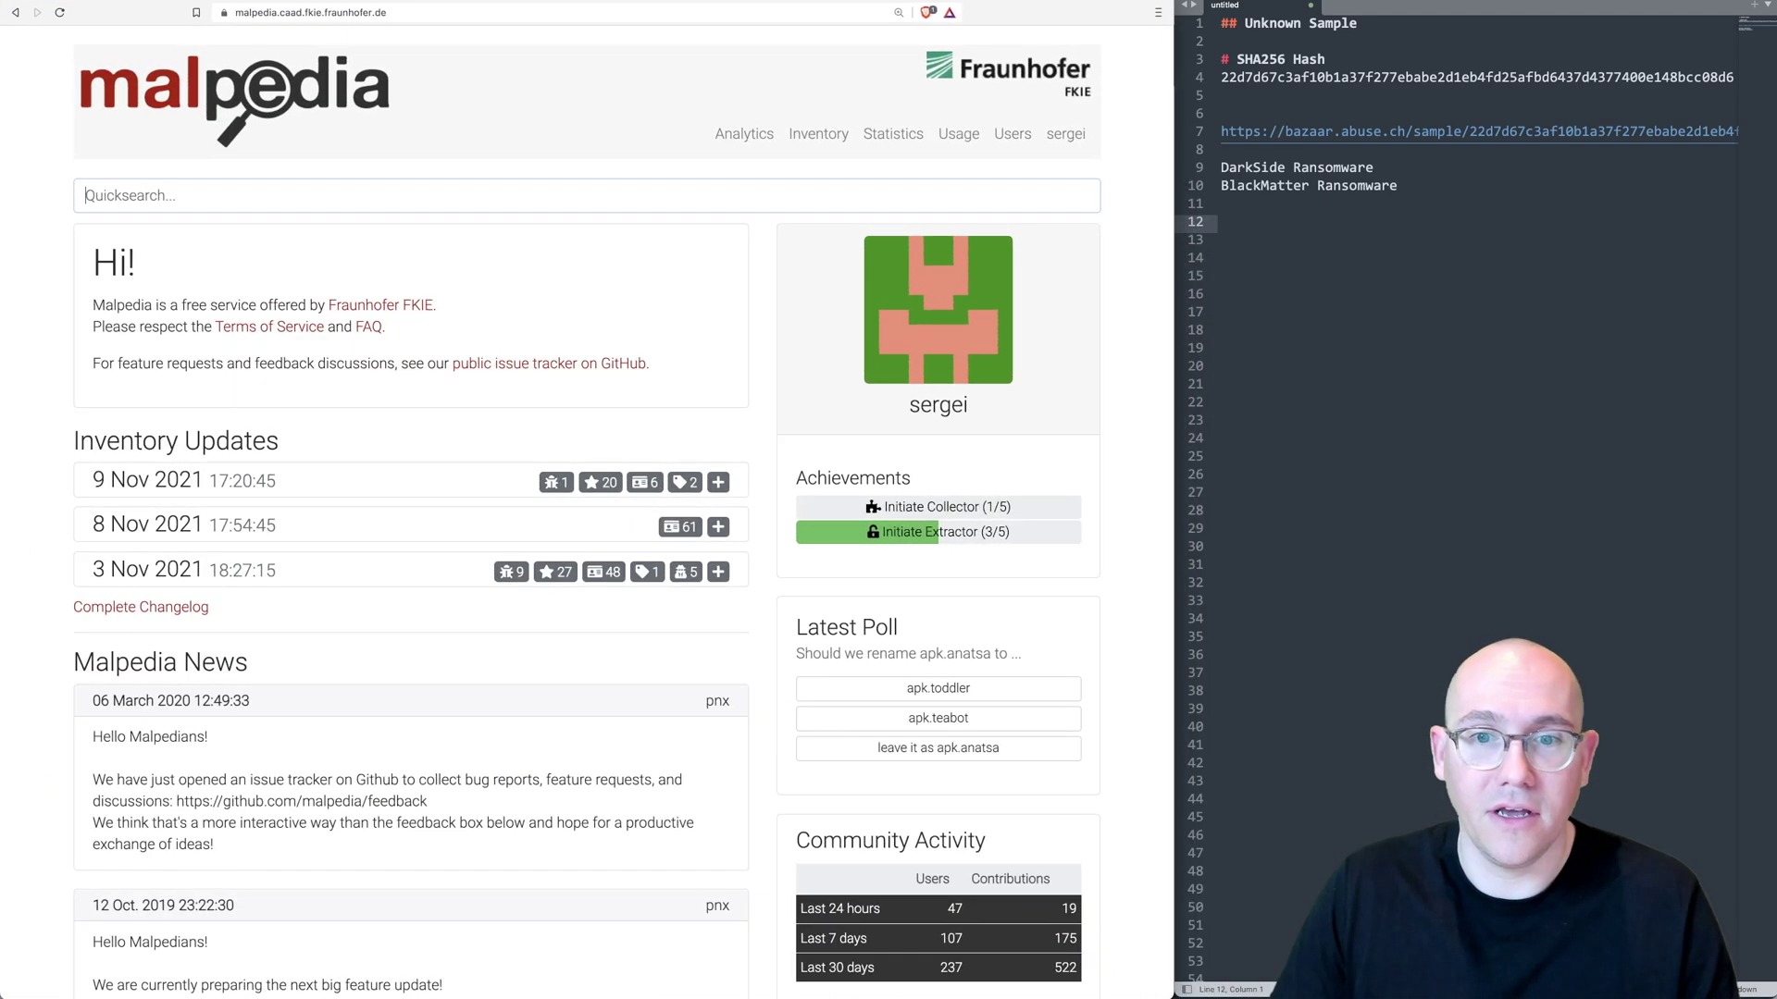
# - Scan unknown.bin against Malpedia's YARA rules, find no matches, and log out
pyautogui.click(745, 135)
pyautogui.click(693, 229)
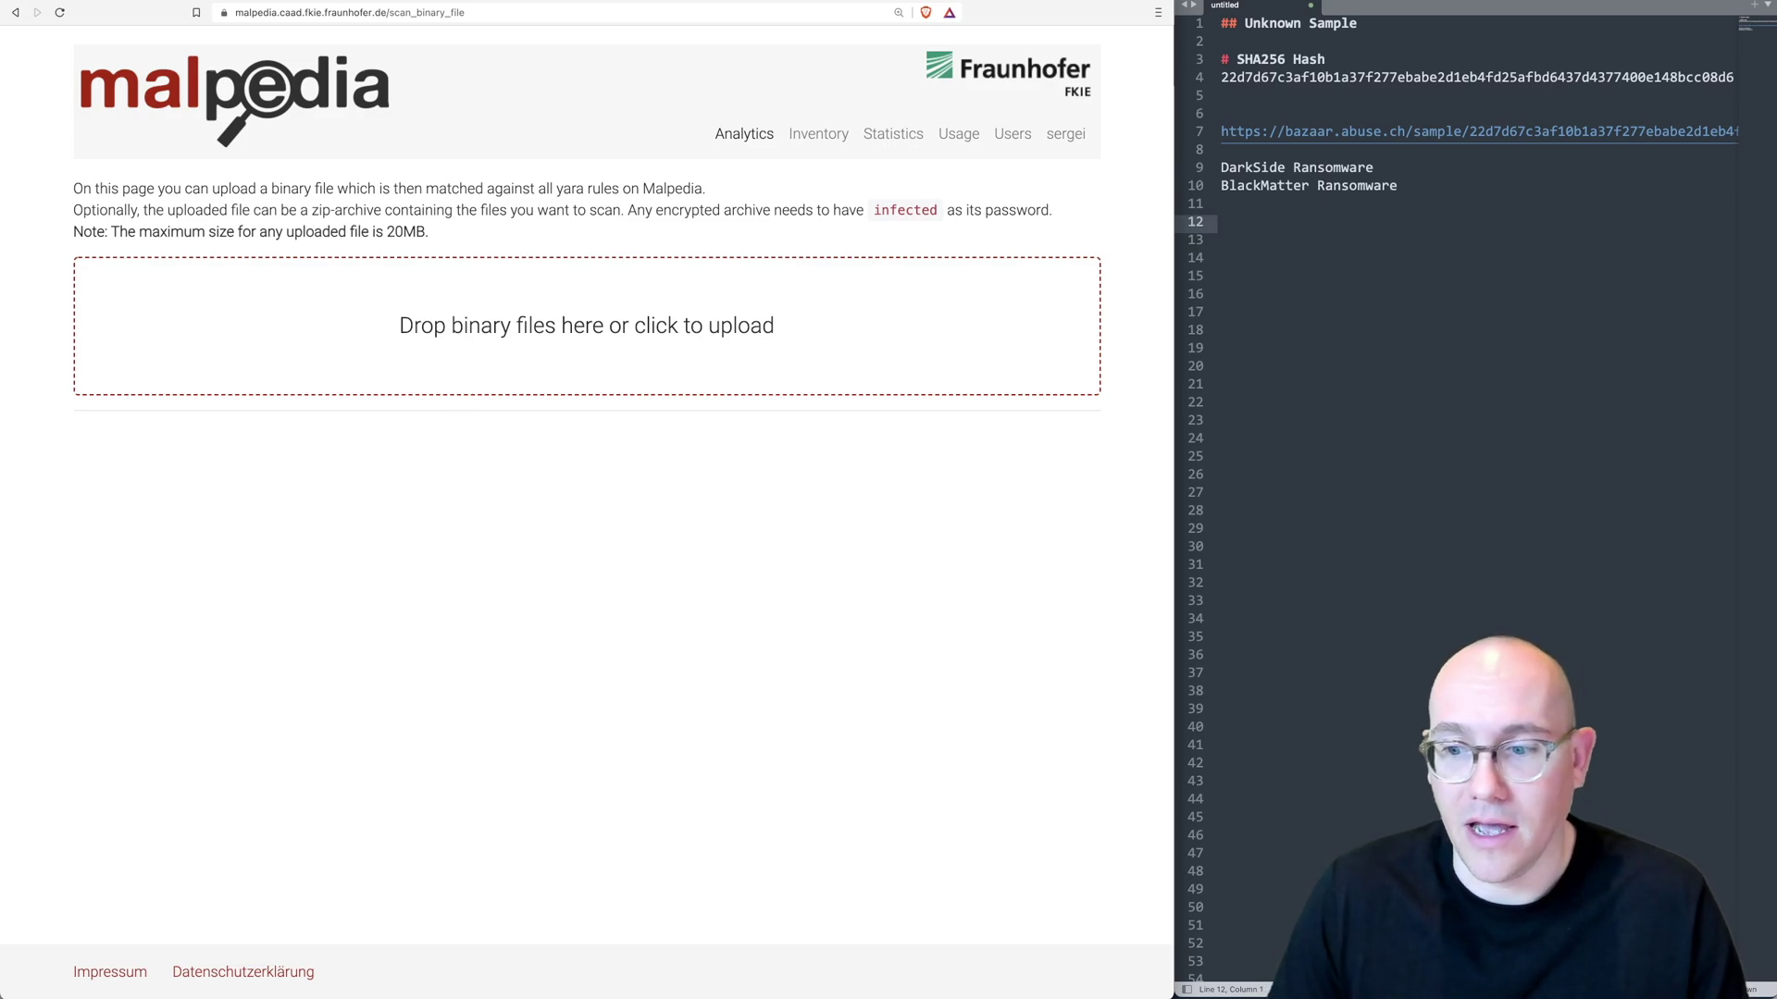
pyautogui.moveTo(635, 508); pyautogui.dragTo(519, 532)
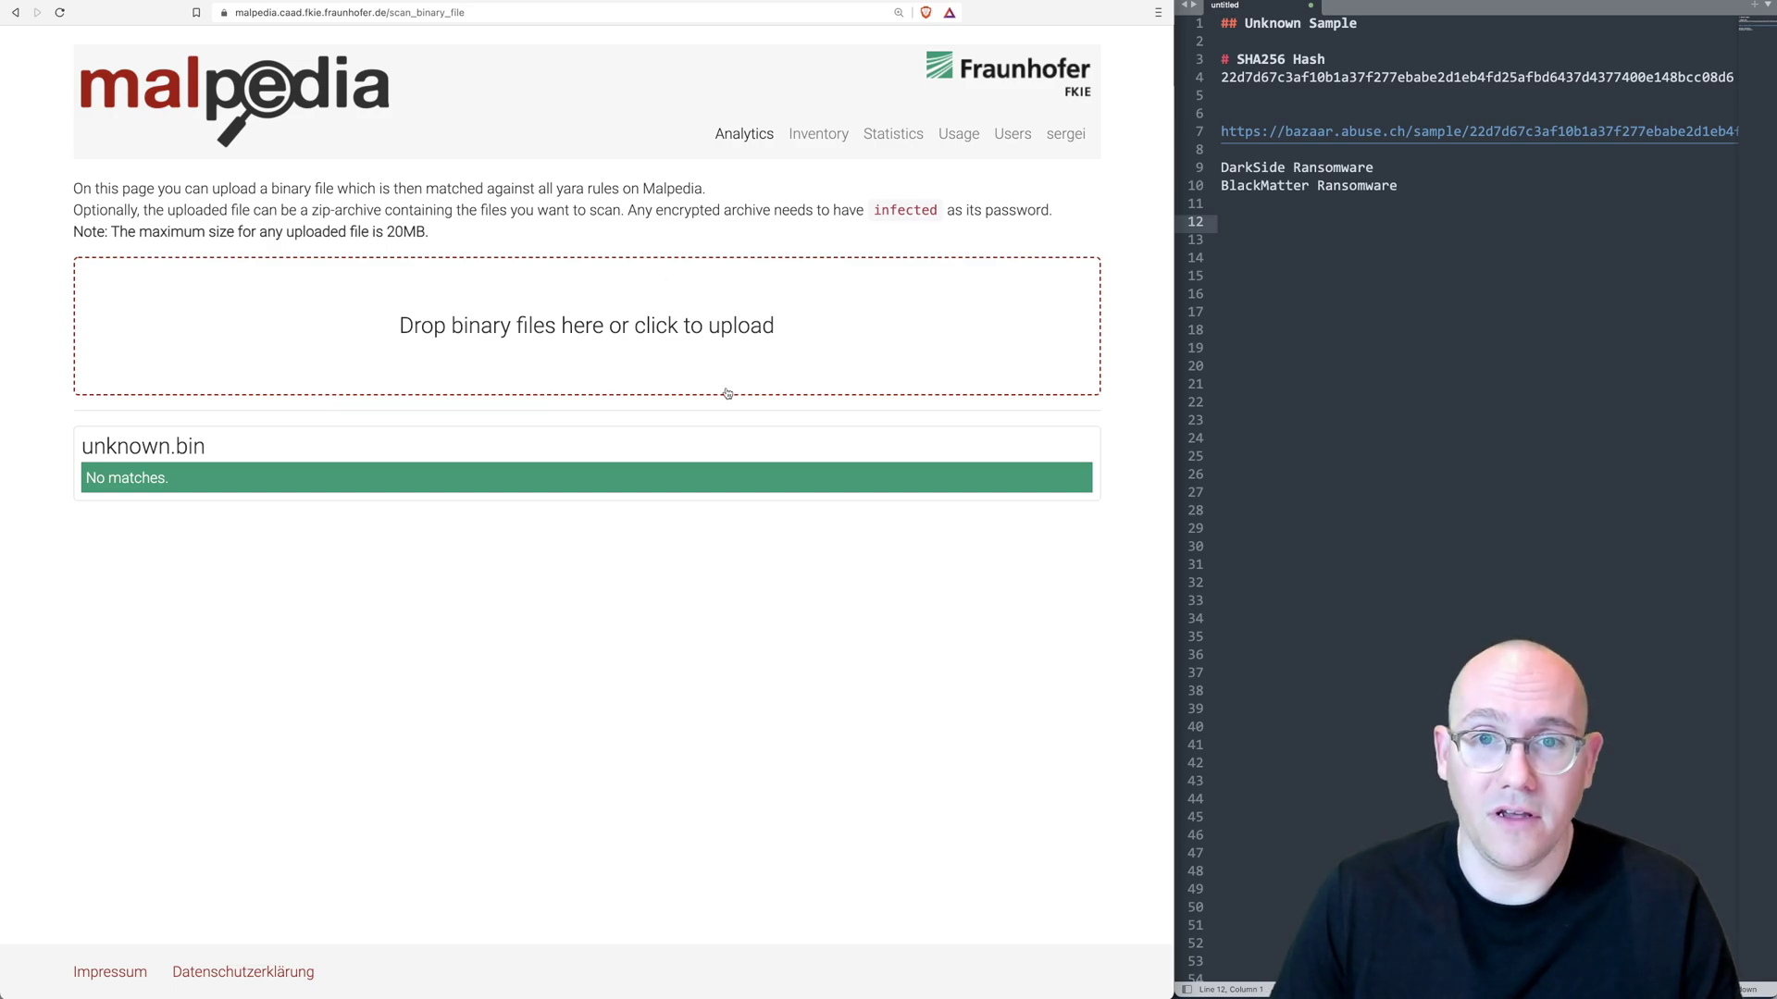
pyautogui.click(1067, 137)
pyautogui.click(974, 168)
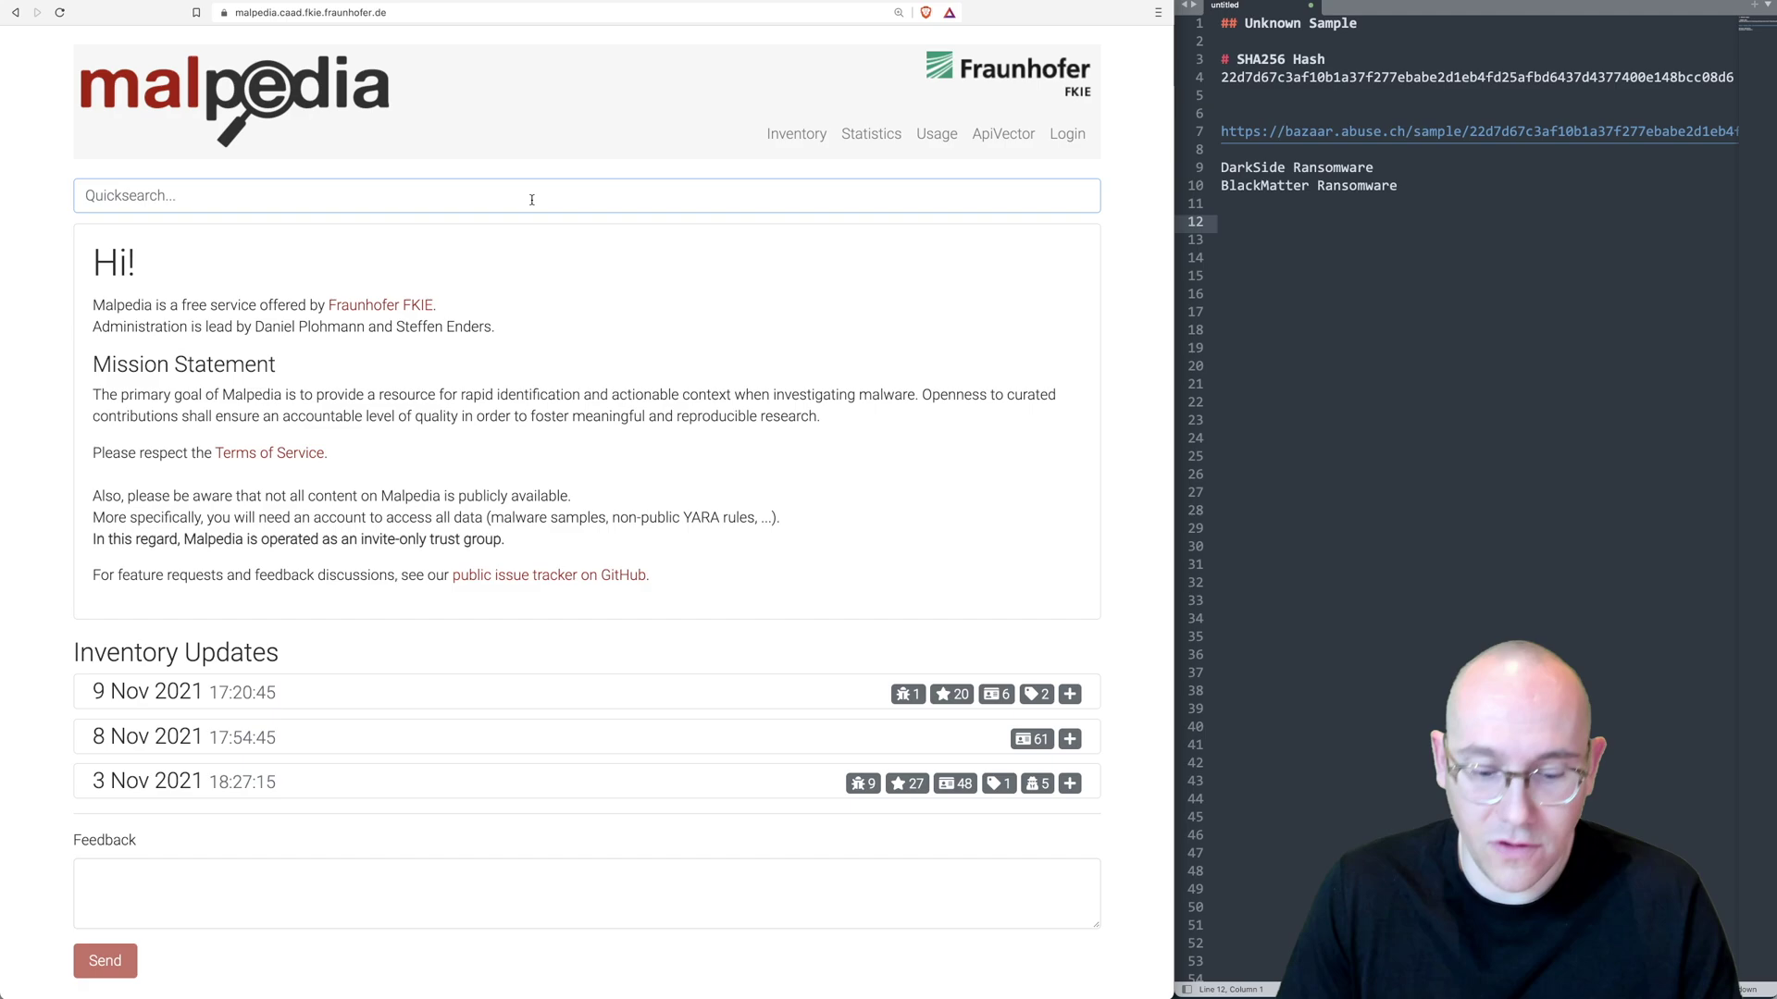
# - Search 'blac' in Quicksearch, open win.blackmatter and expand the win_blackmatter_auto YARA rule
pyautogui.write('blac')
pyautogui.click(397, 269)
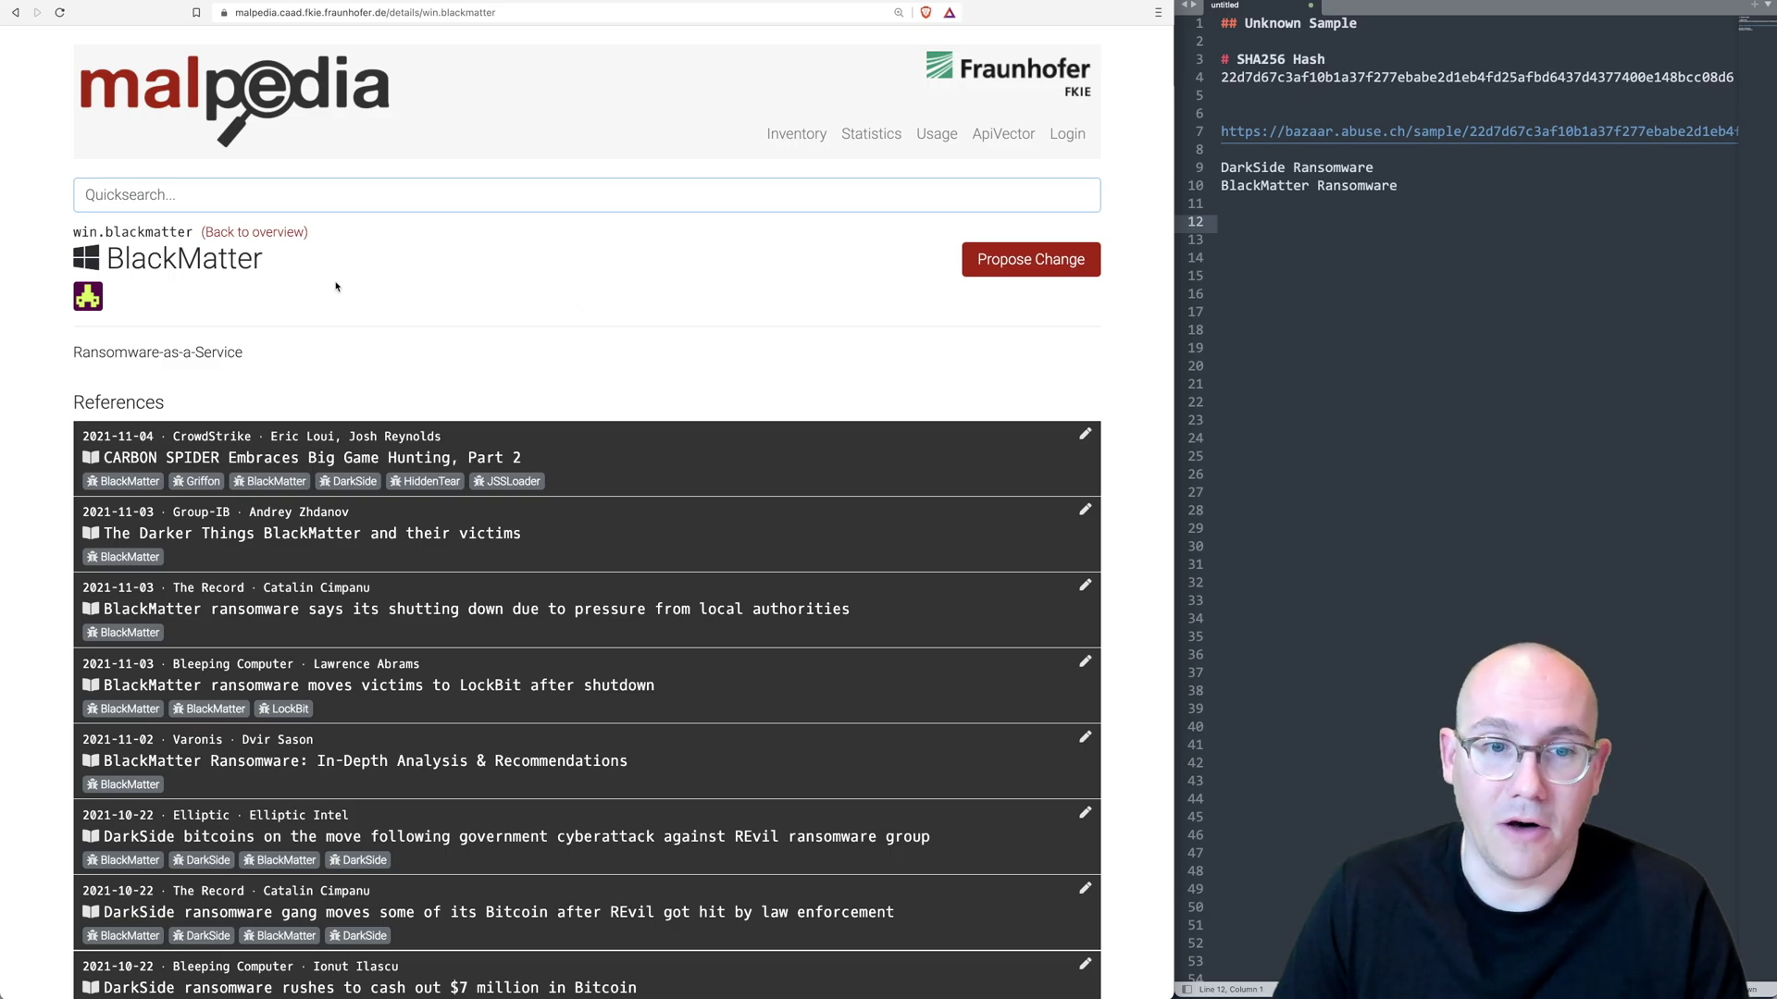
pyautogui.scroll(-20, 336, 286)
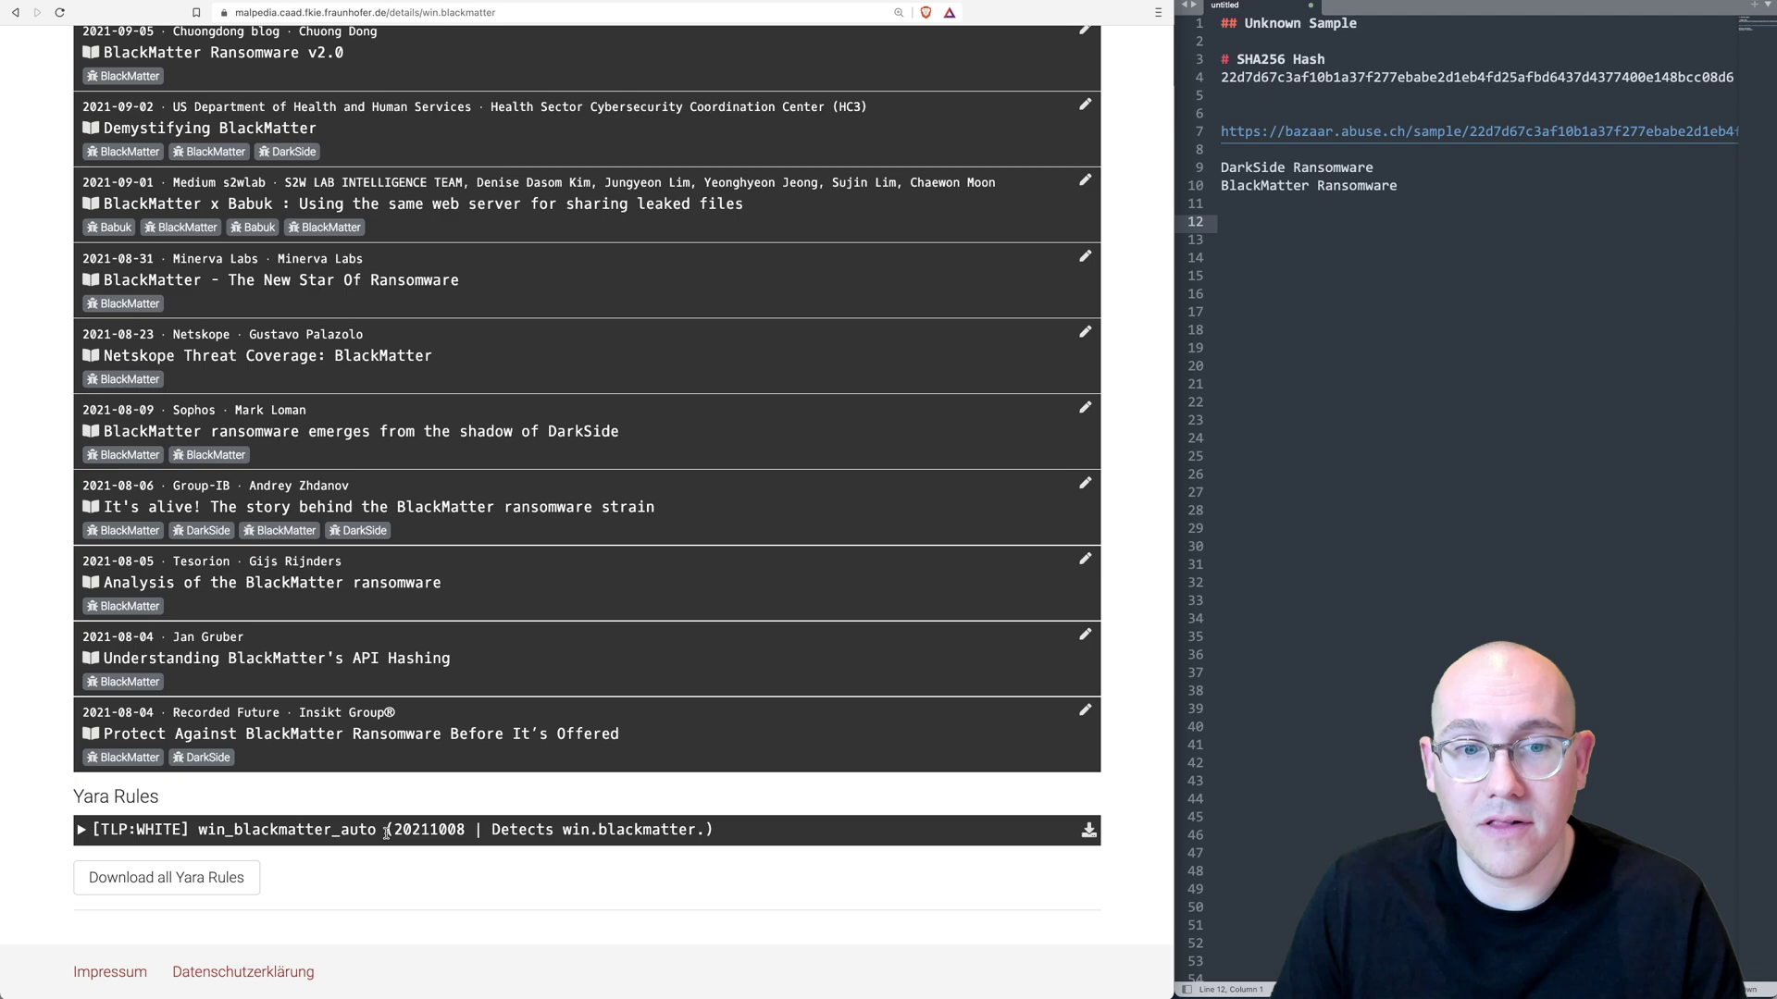
pyautogui.click(79, 831)
# - Read through the win_blackmatter_auto rule text and the page's dated references
pyautogui.scroll(-6, 419, 869)
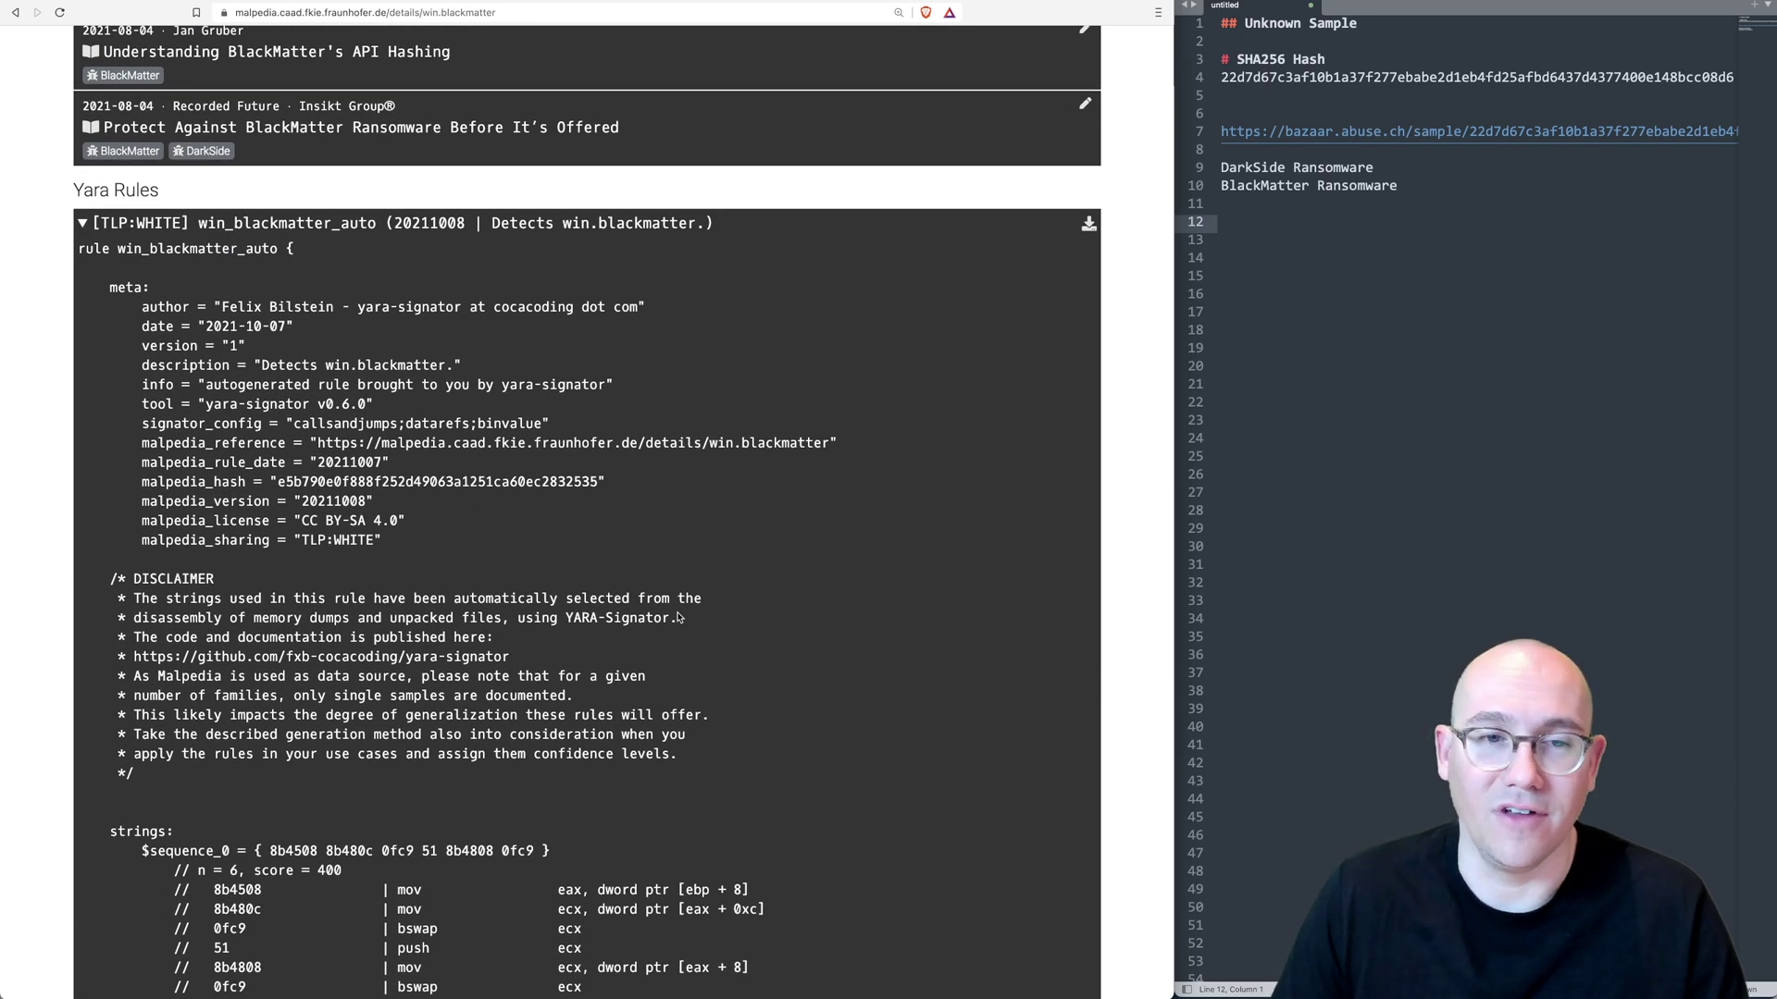
pyautogui.scroll(20, 615, 564)
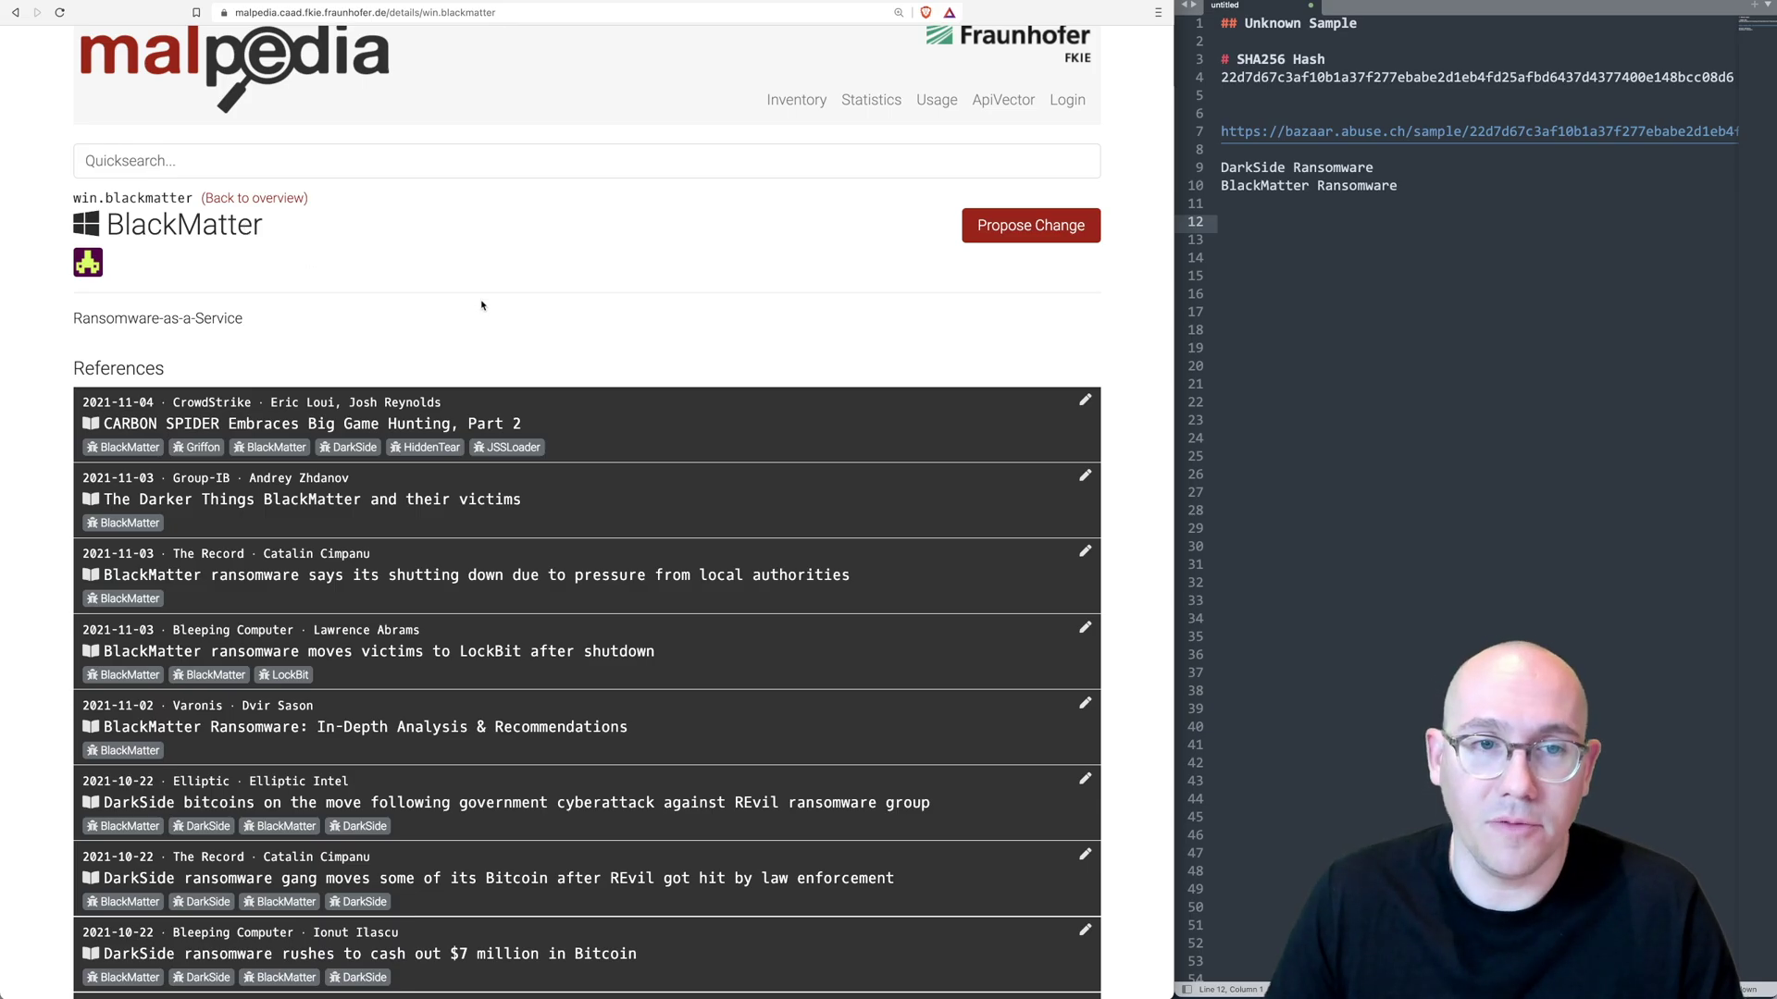
pyautogui.scroll(-20, 481, 306)
pyautogui.scroll(15, 480, 319)
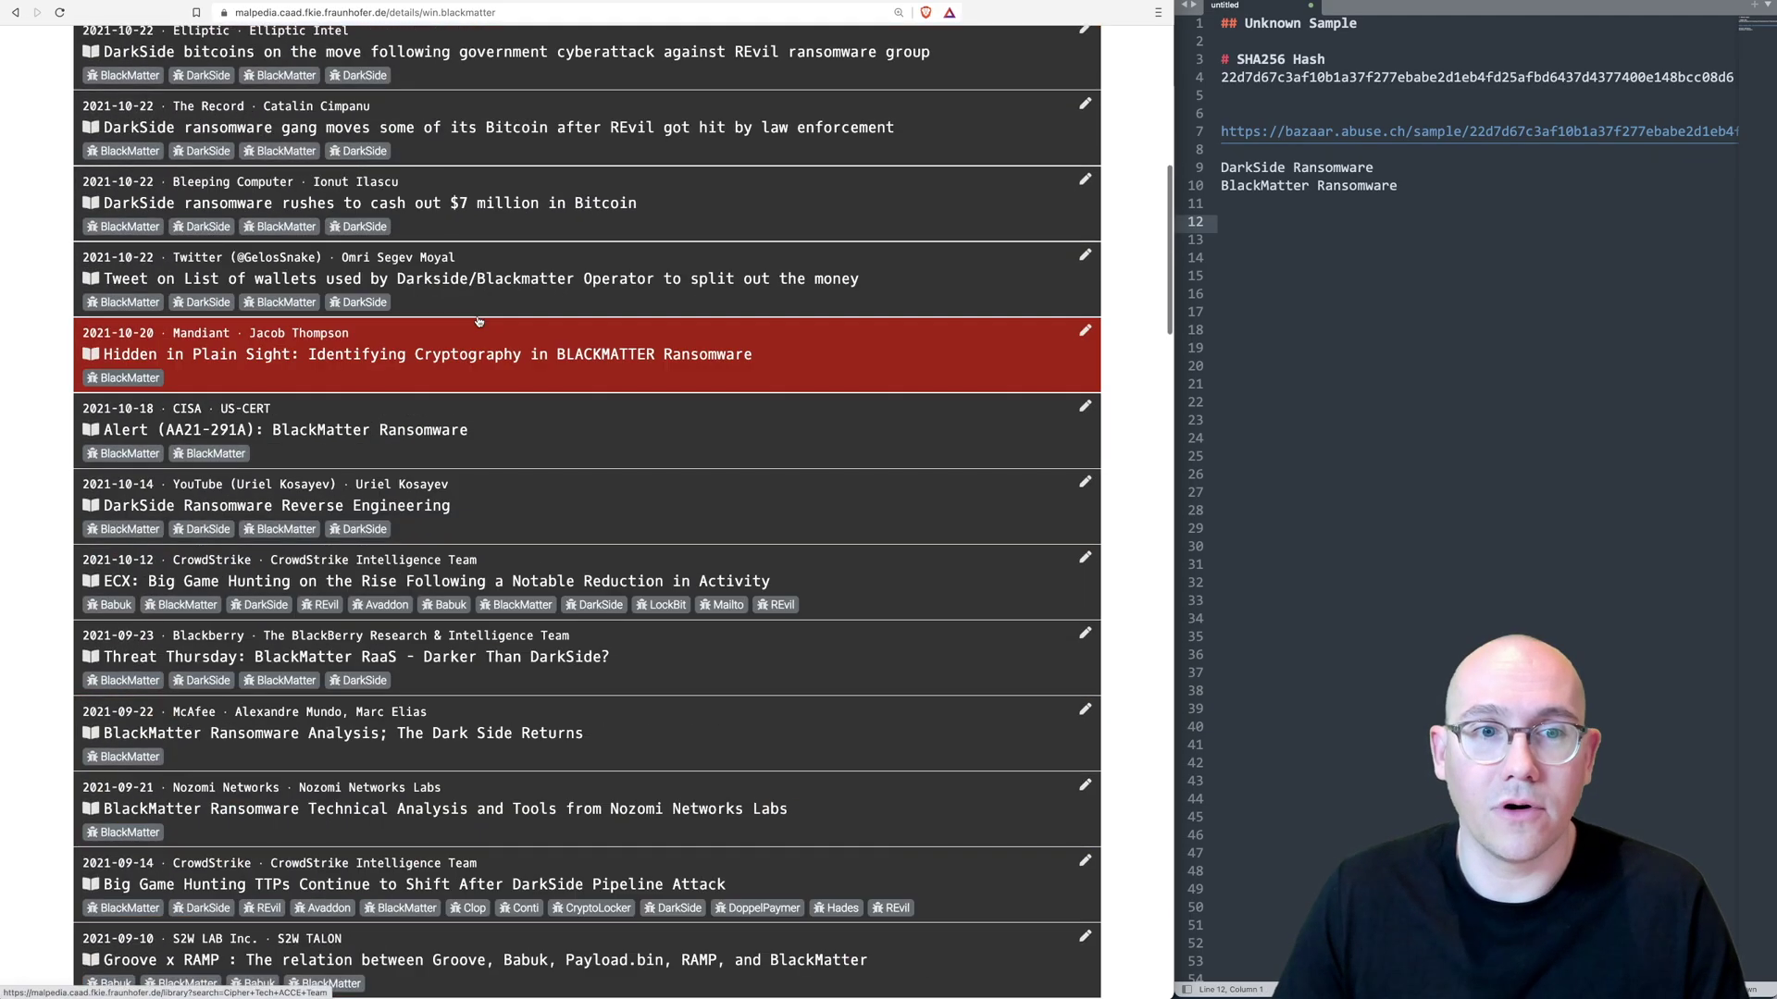
pyautogui.scroll(10, 479, 321)
pyautogui.scroll(-3, 574, 444)
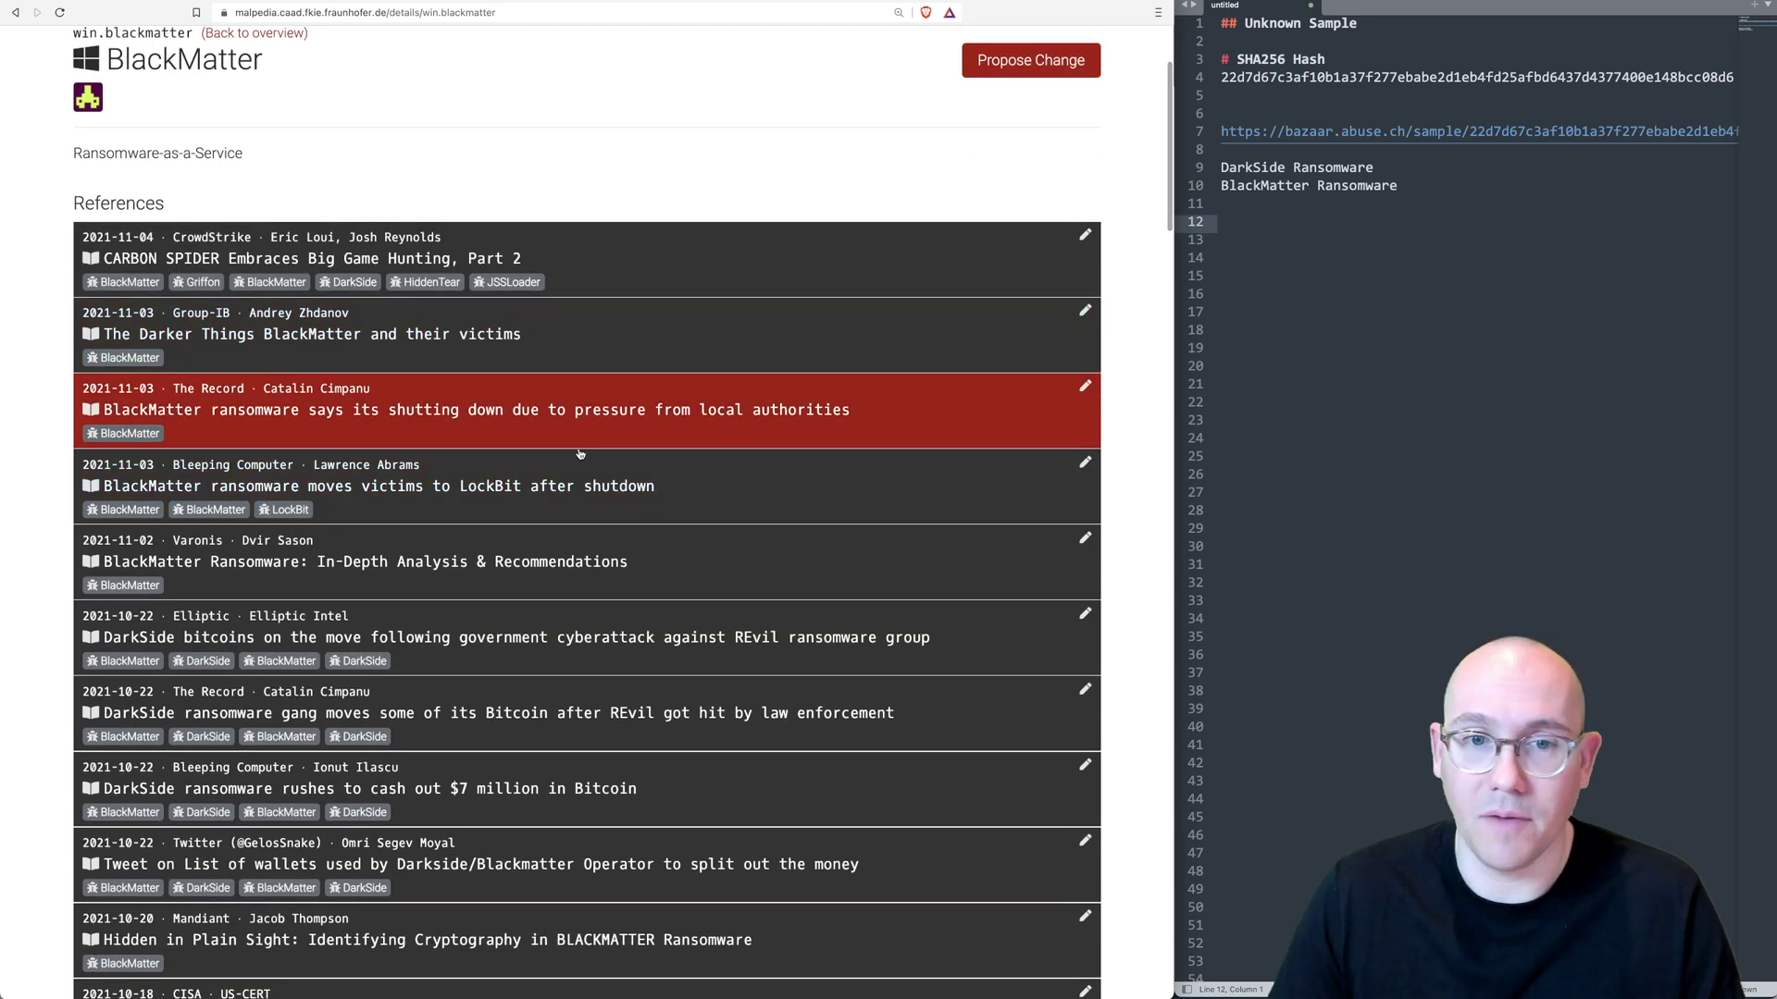
pyautogui.scroll(-5, 525, 630)
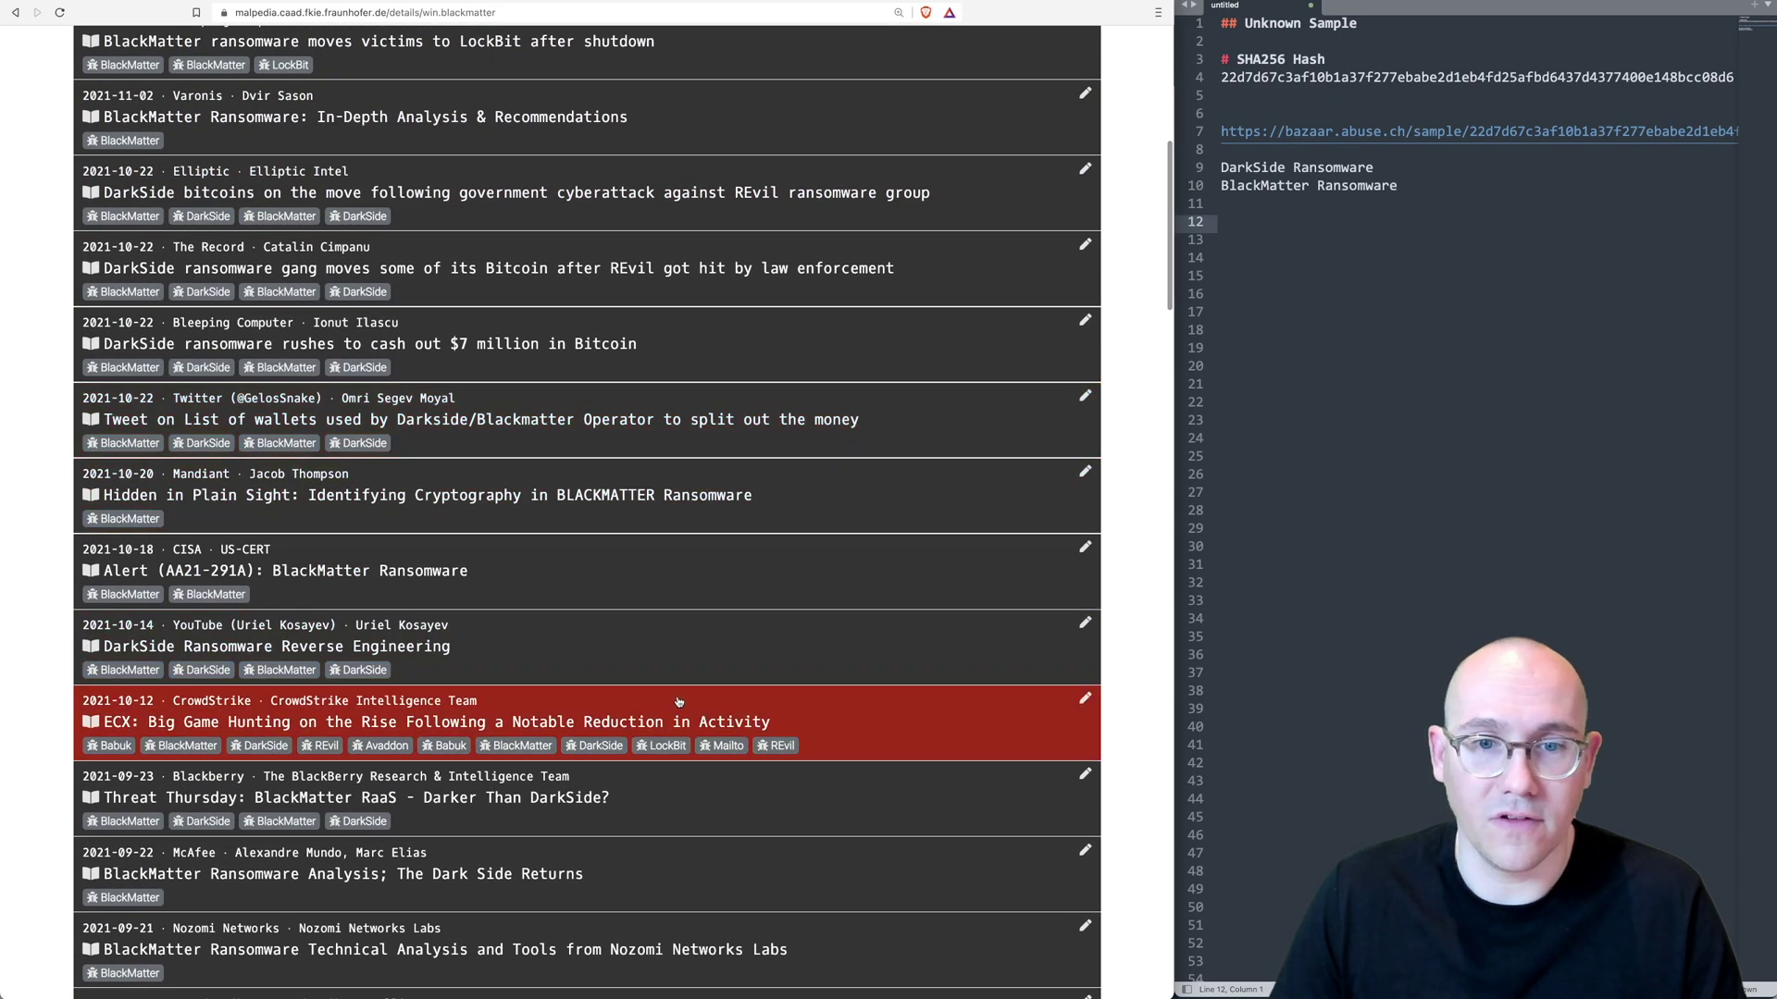
pyautogui.scroll(7, 678, 702)
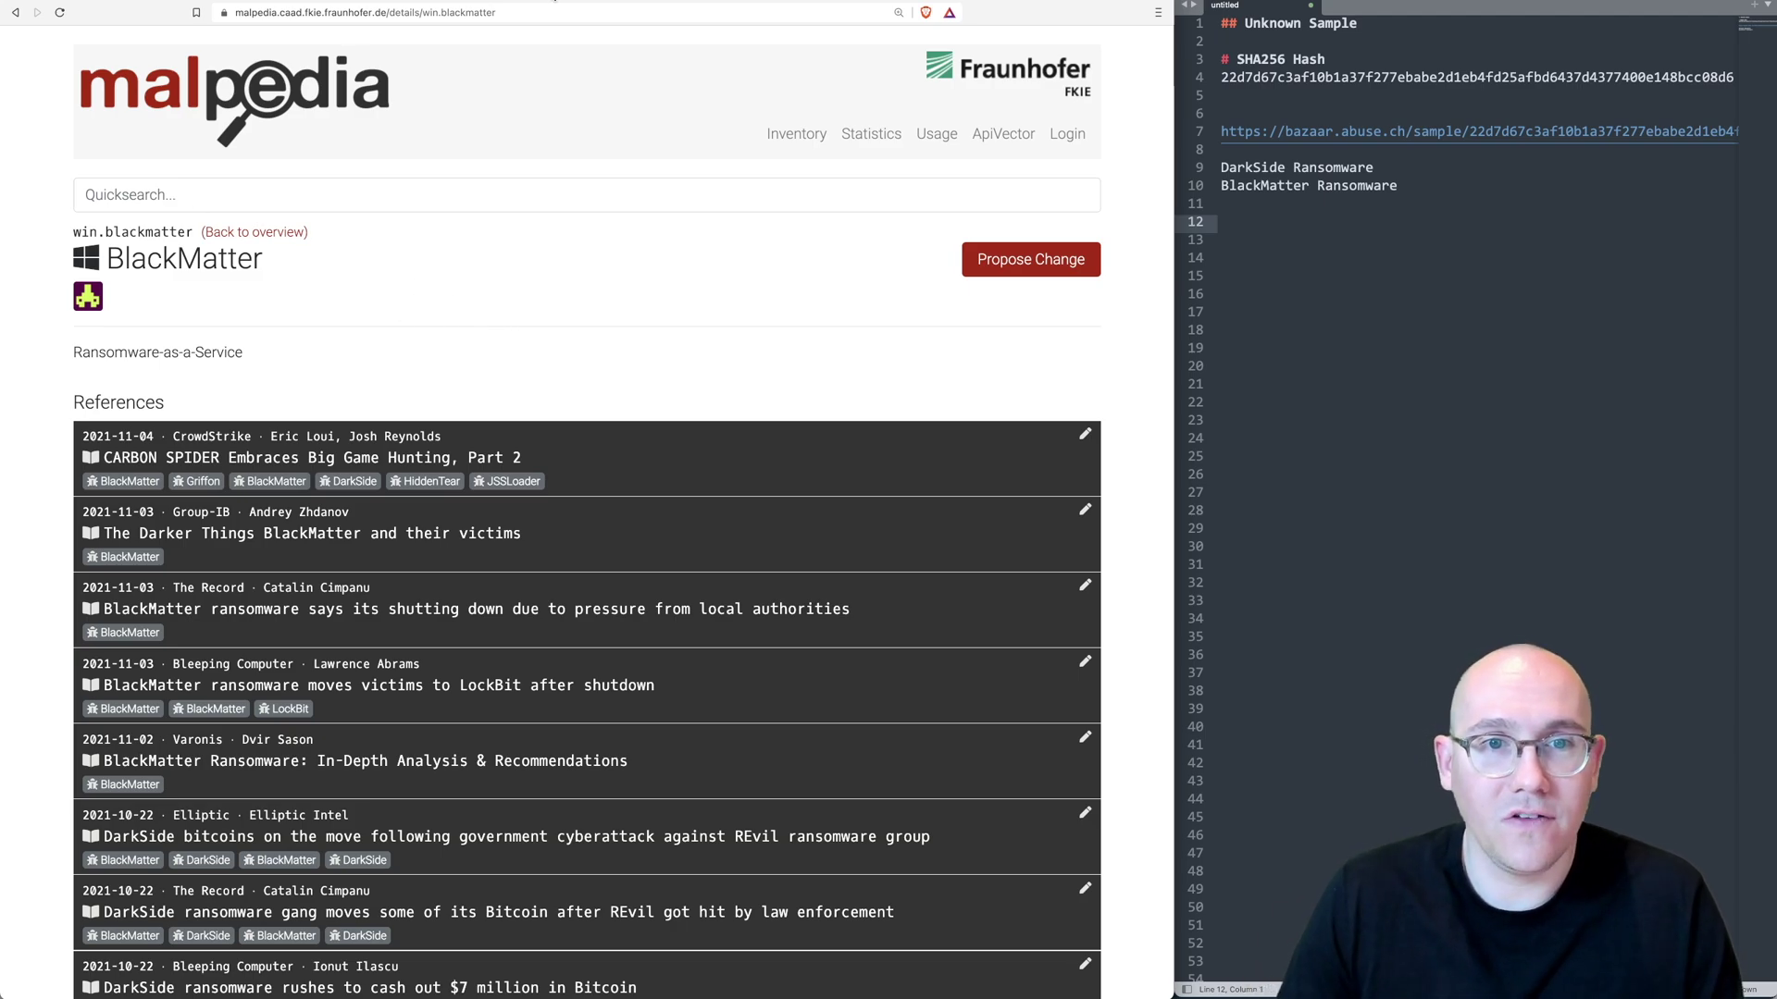
# - Paste the win.blackmatter page URL into the notes at line 12, followed by a blank line
pyautogui.click(565, 11)
pyautogui.press('super+c')
pyautogui.click(1340, 238)
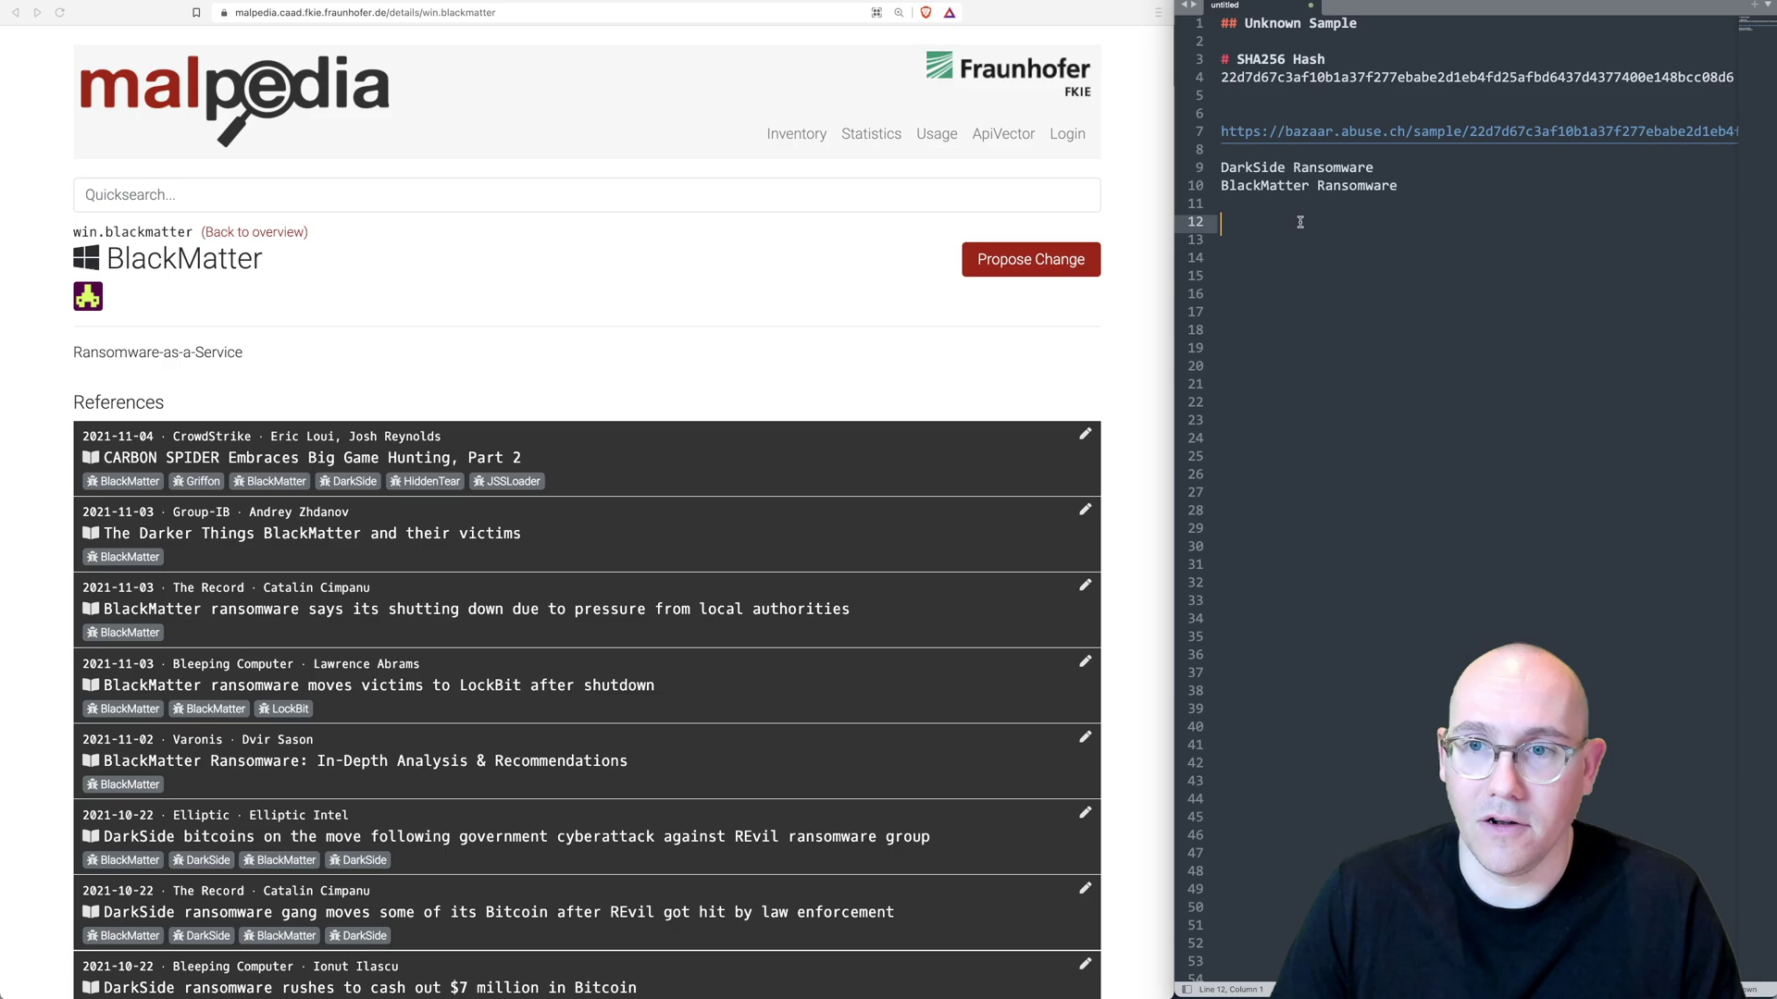
pyautogui.press('super+v')
pyautogui.press('Return')
pyautogui.press('Return')
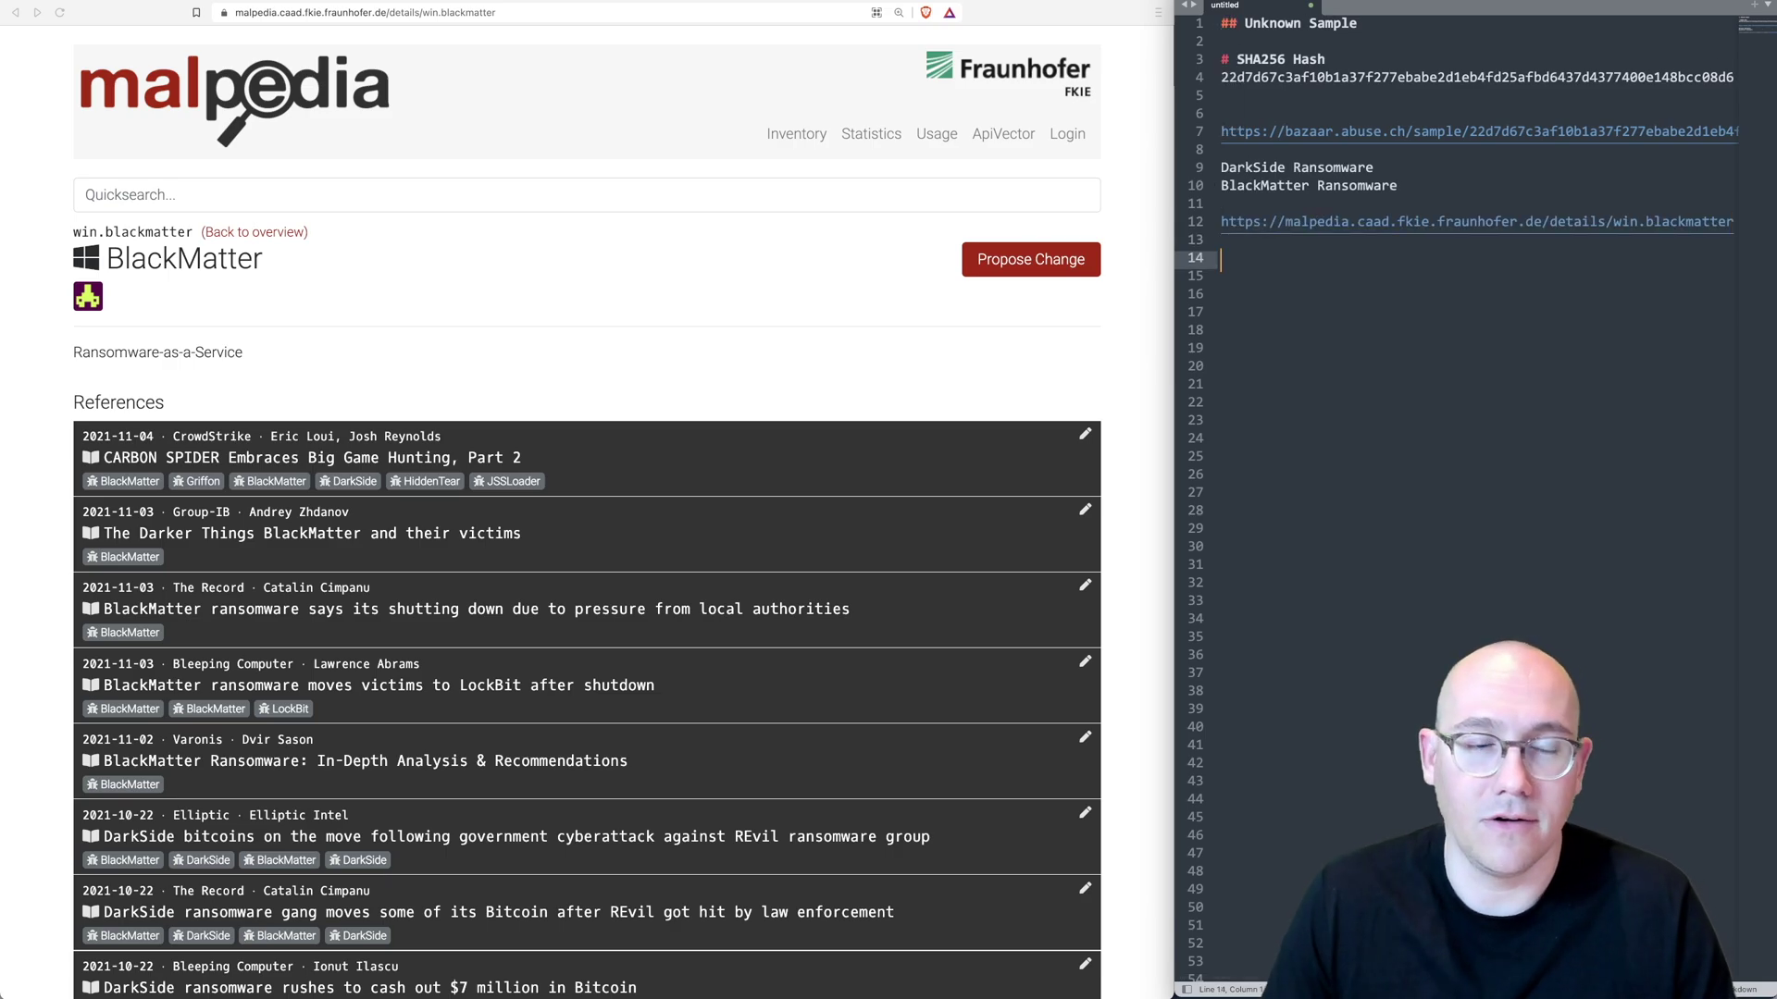
pyautogui.scroll(-20, 444, 269)
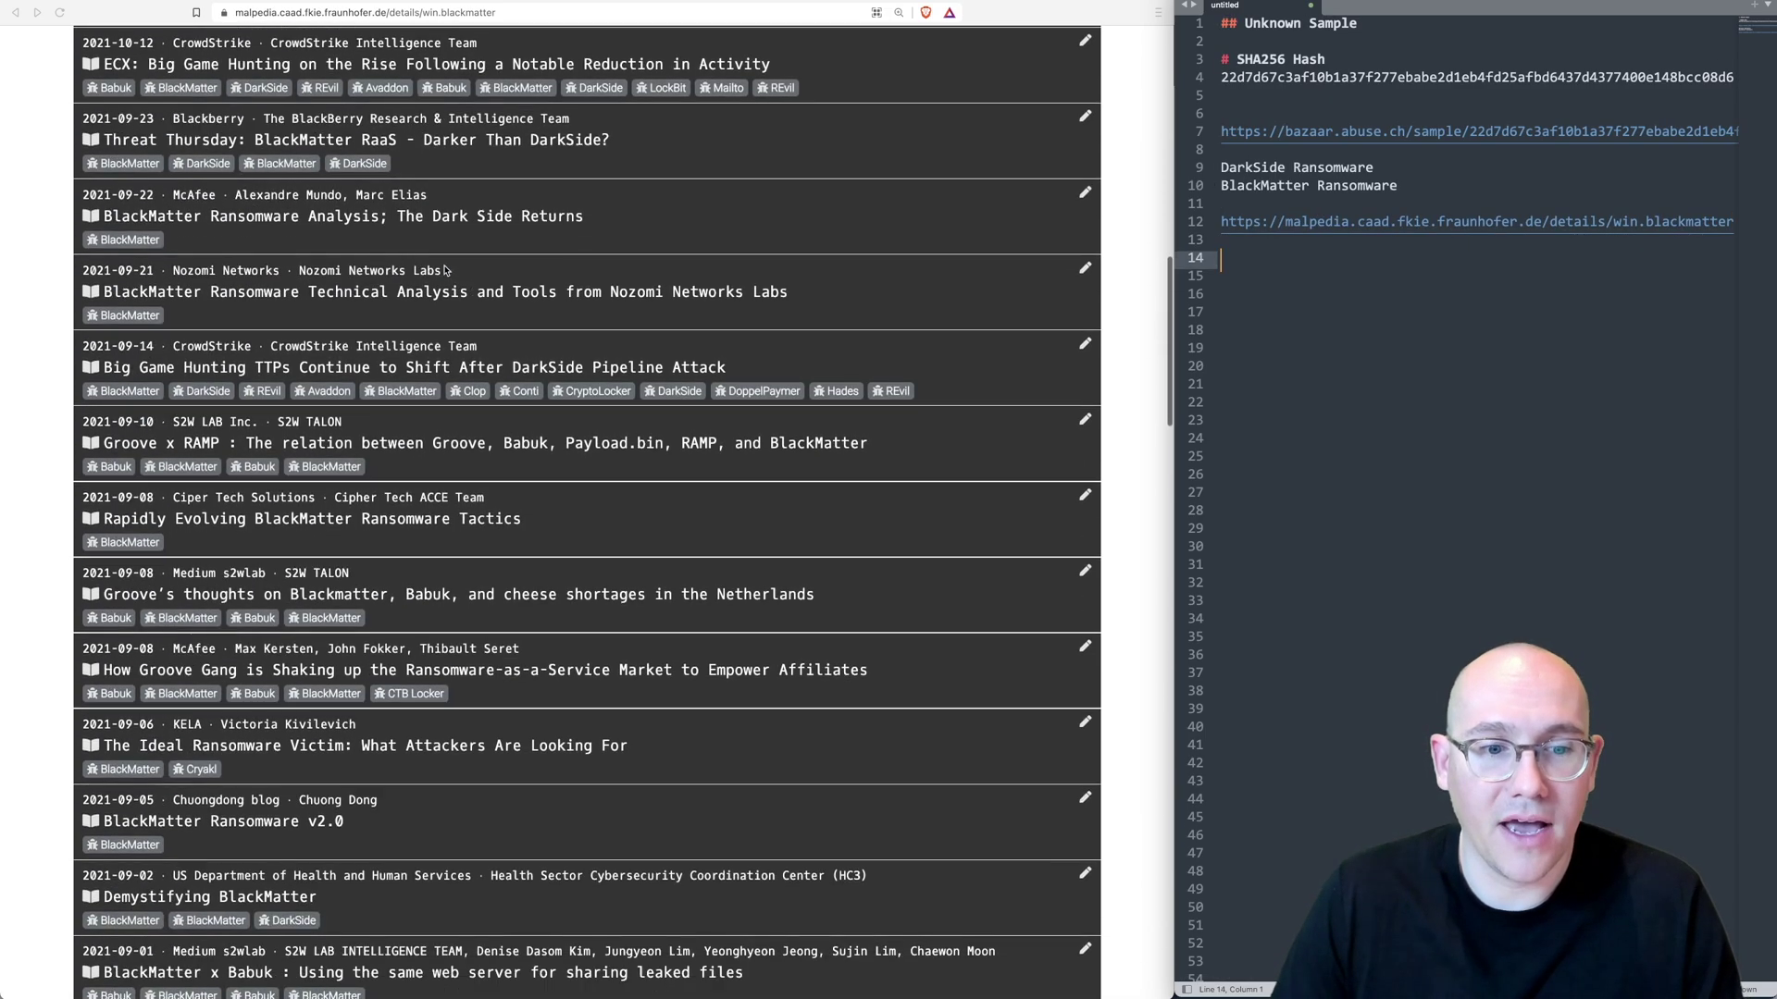
pyautogui.scroll(10, 442, 368)
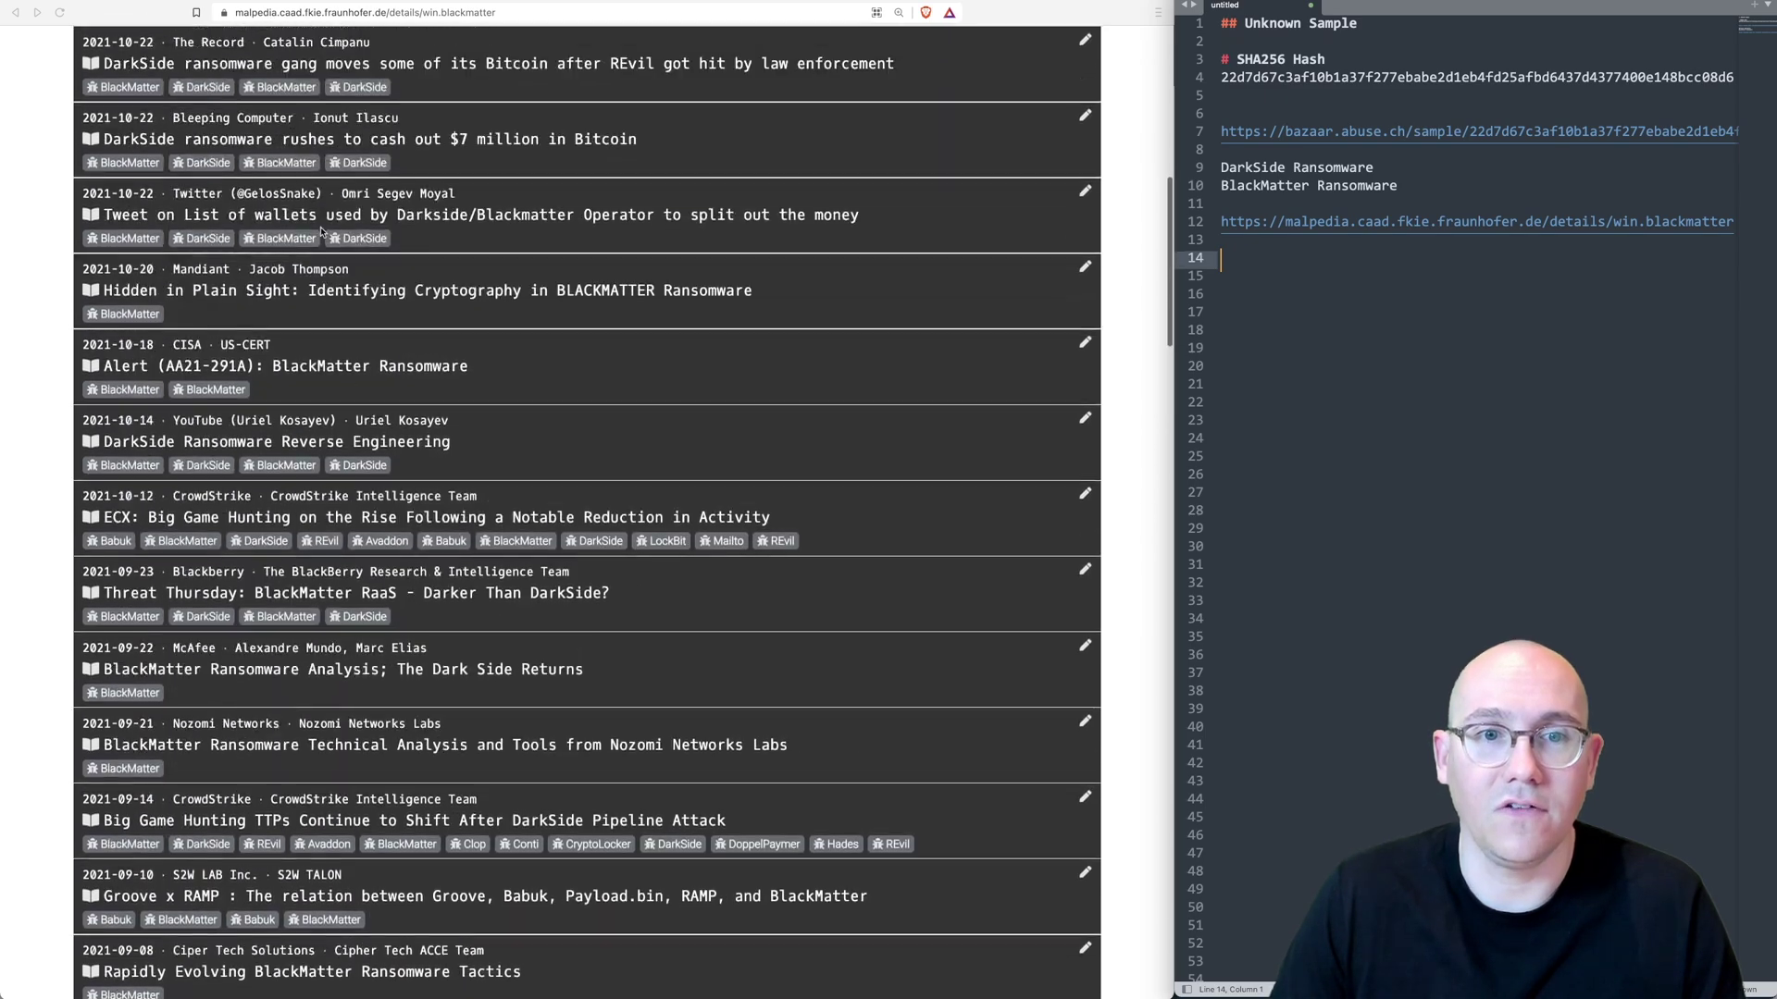
pyautogui.scroll(2, 441, 368)
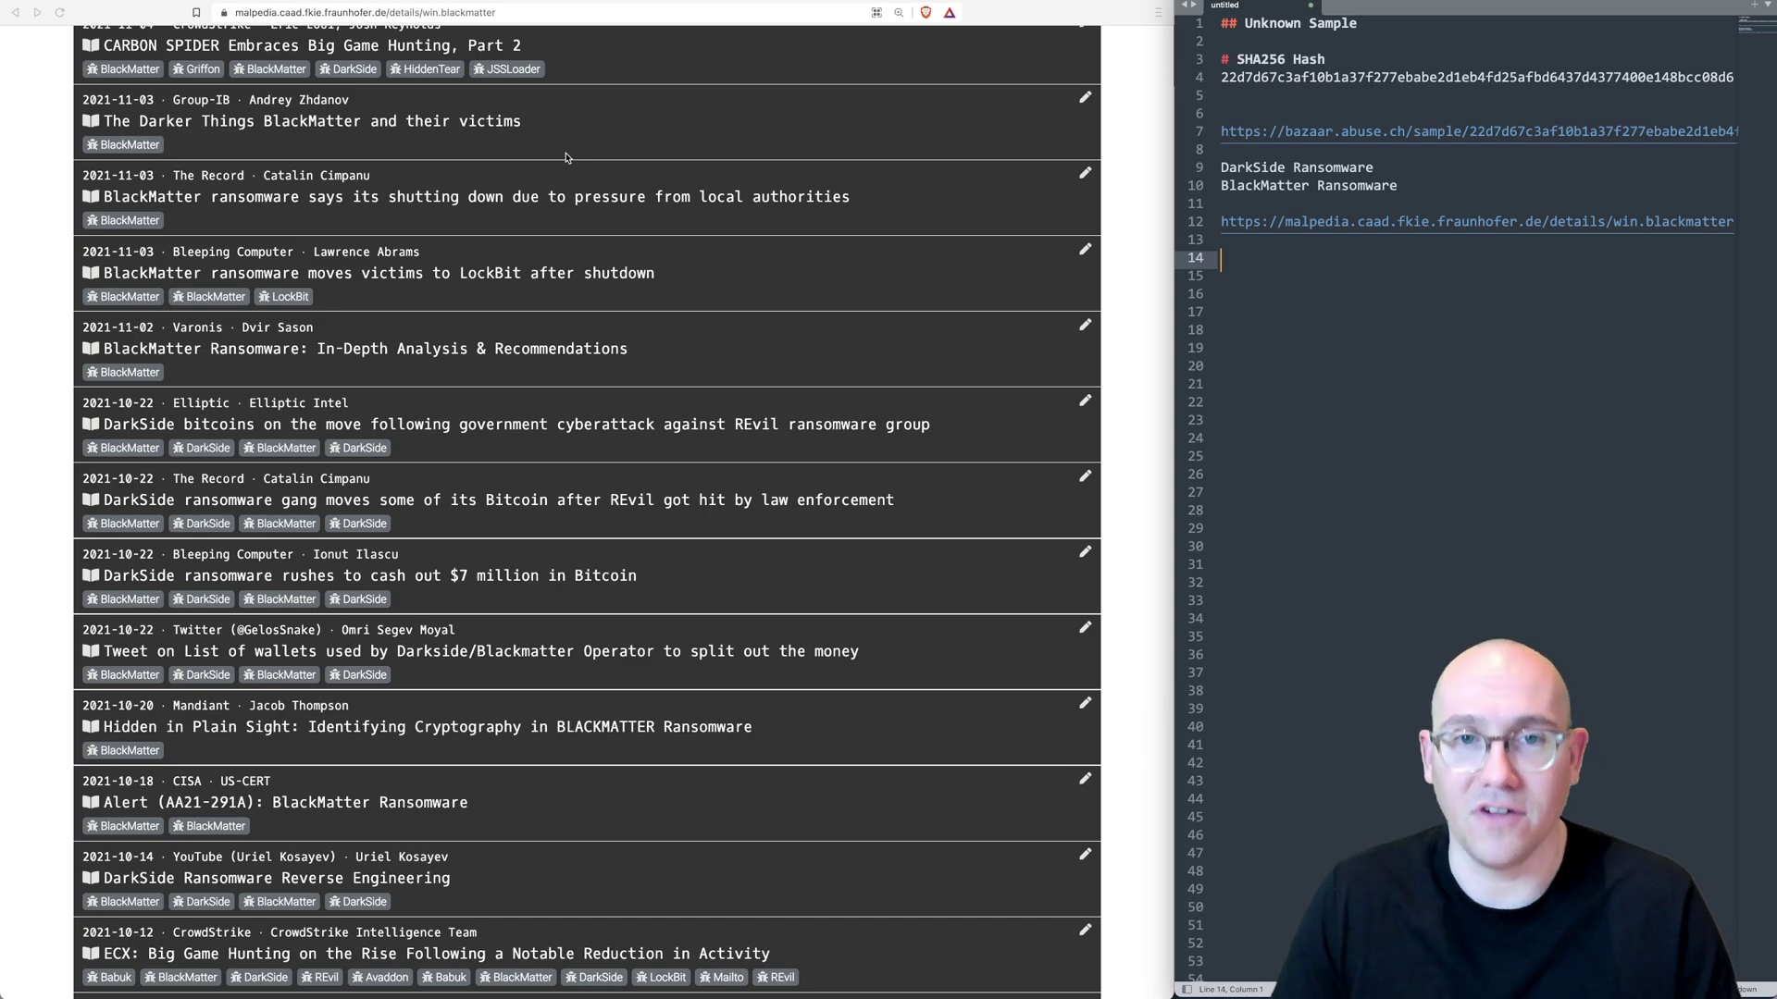
pyautogui.scroll(6, 567, 157)
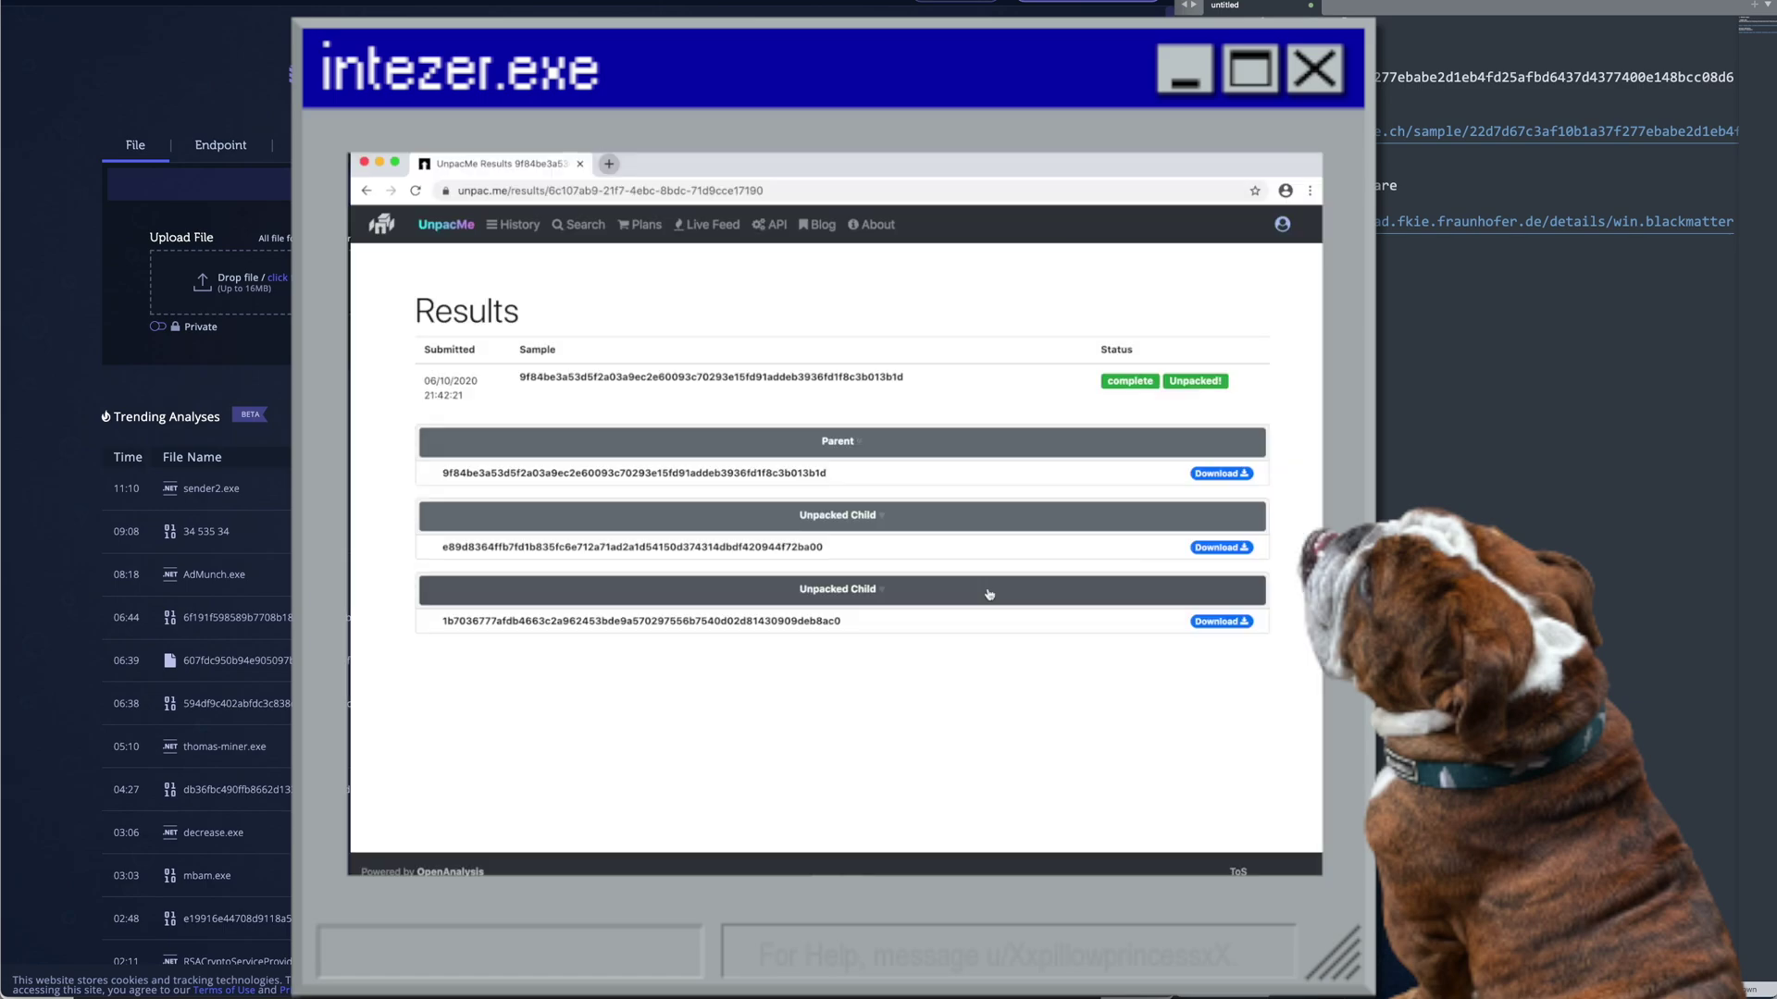
# - Send the sample from the UnpacMe results to Intezer Analyze for genetic analysis
pyautogui.scroll(-5, 990, 592)
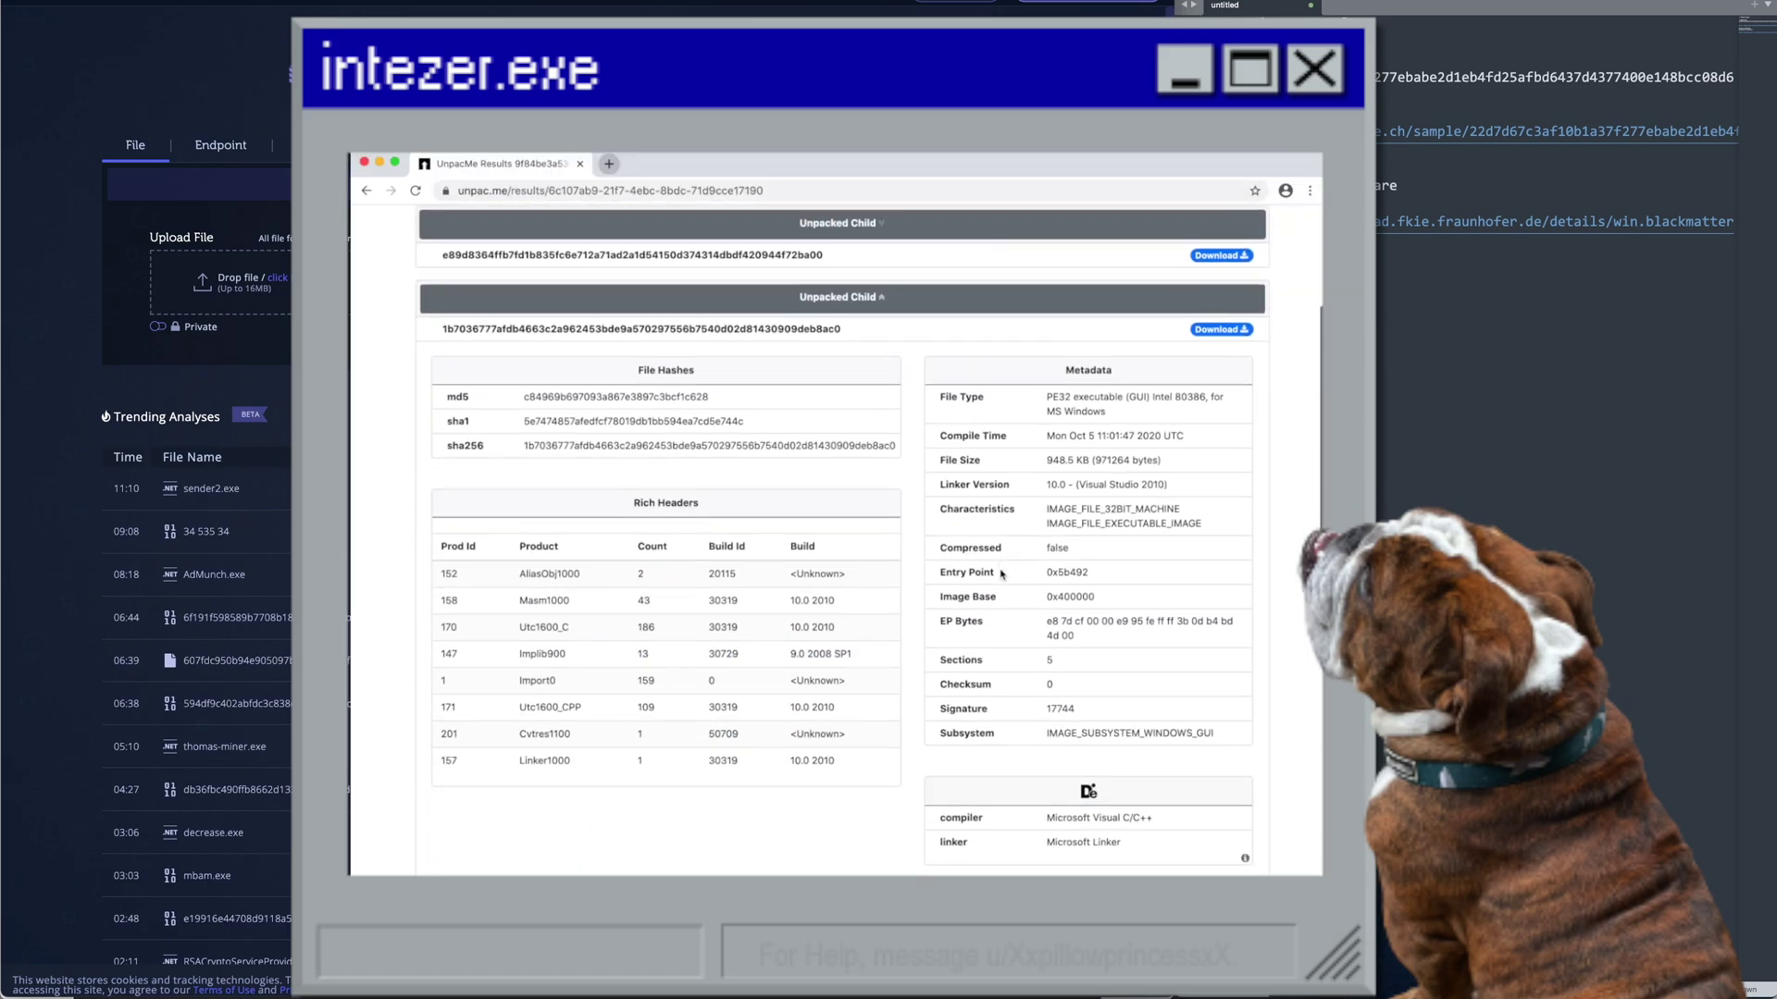
pyautogui.scroll(-3, 1001, 573)
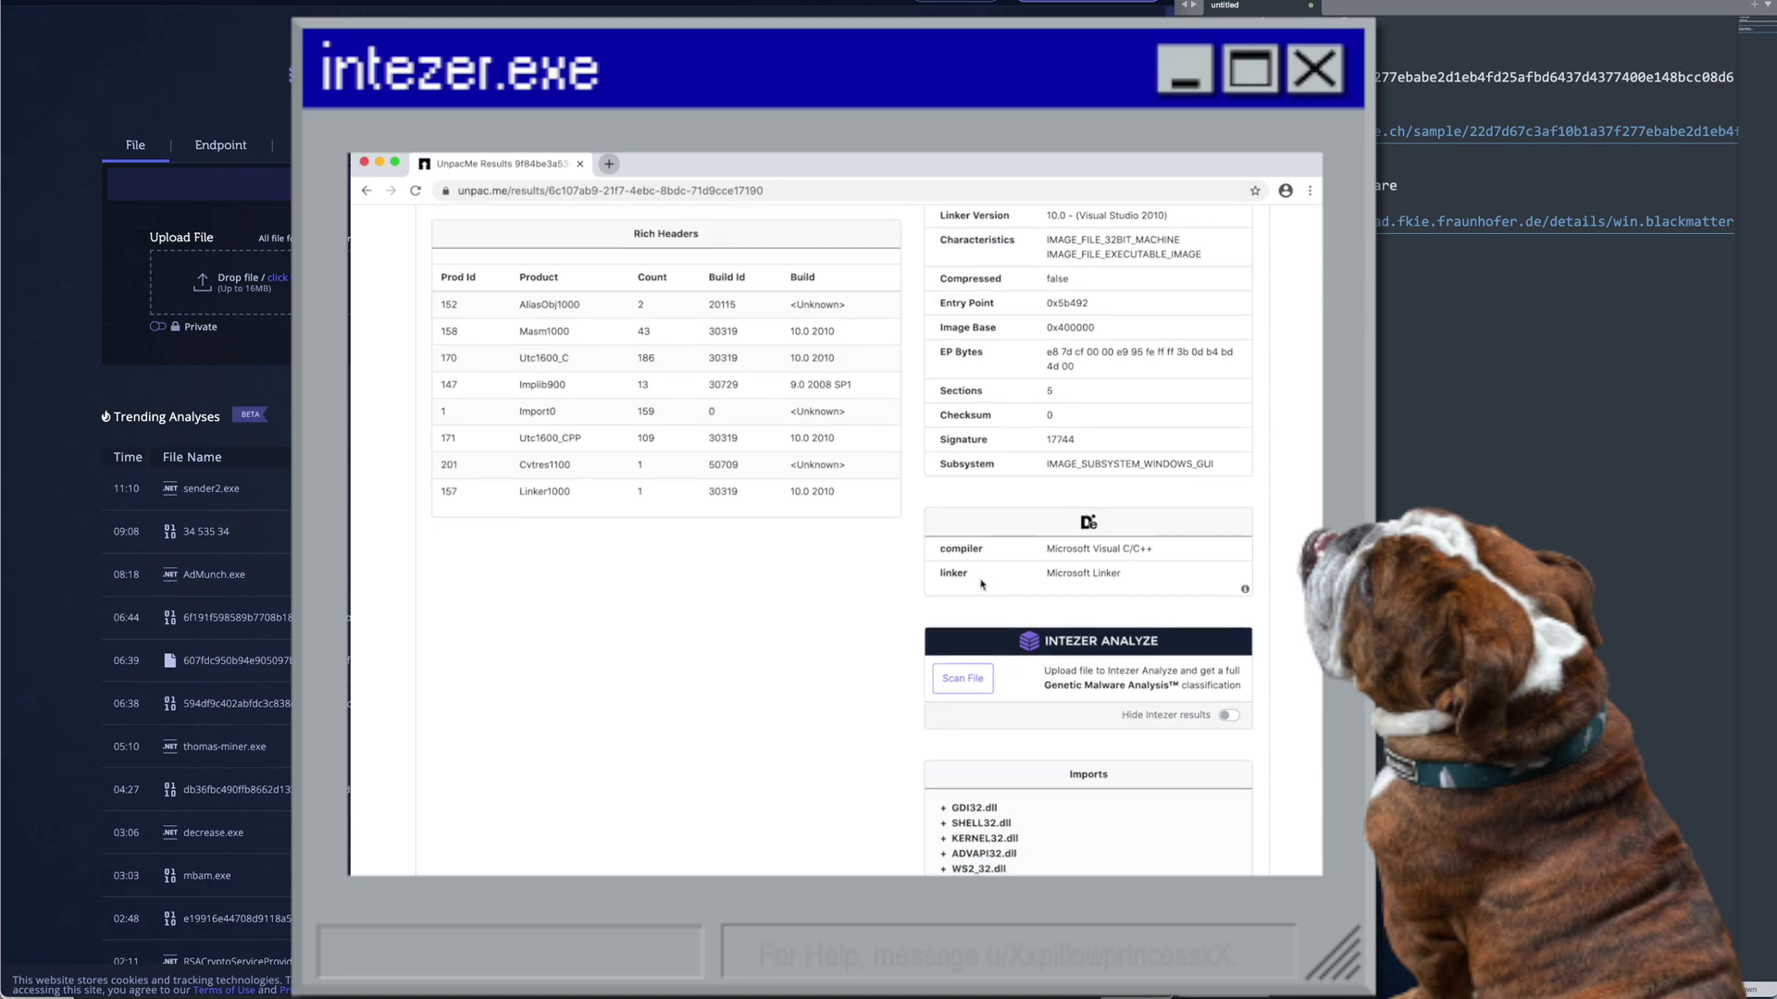
pyautogui.click(950, 679)
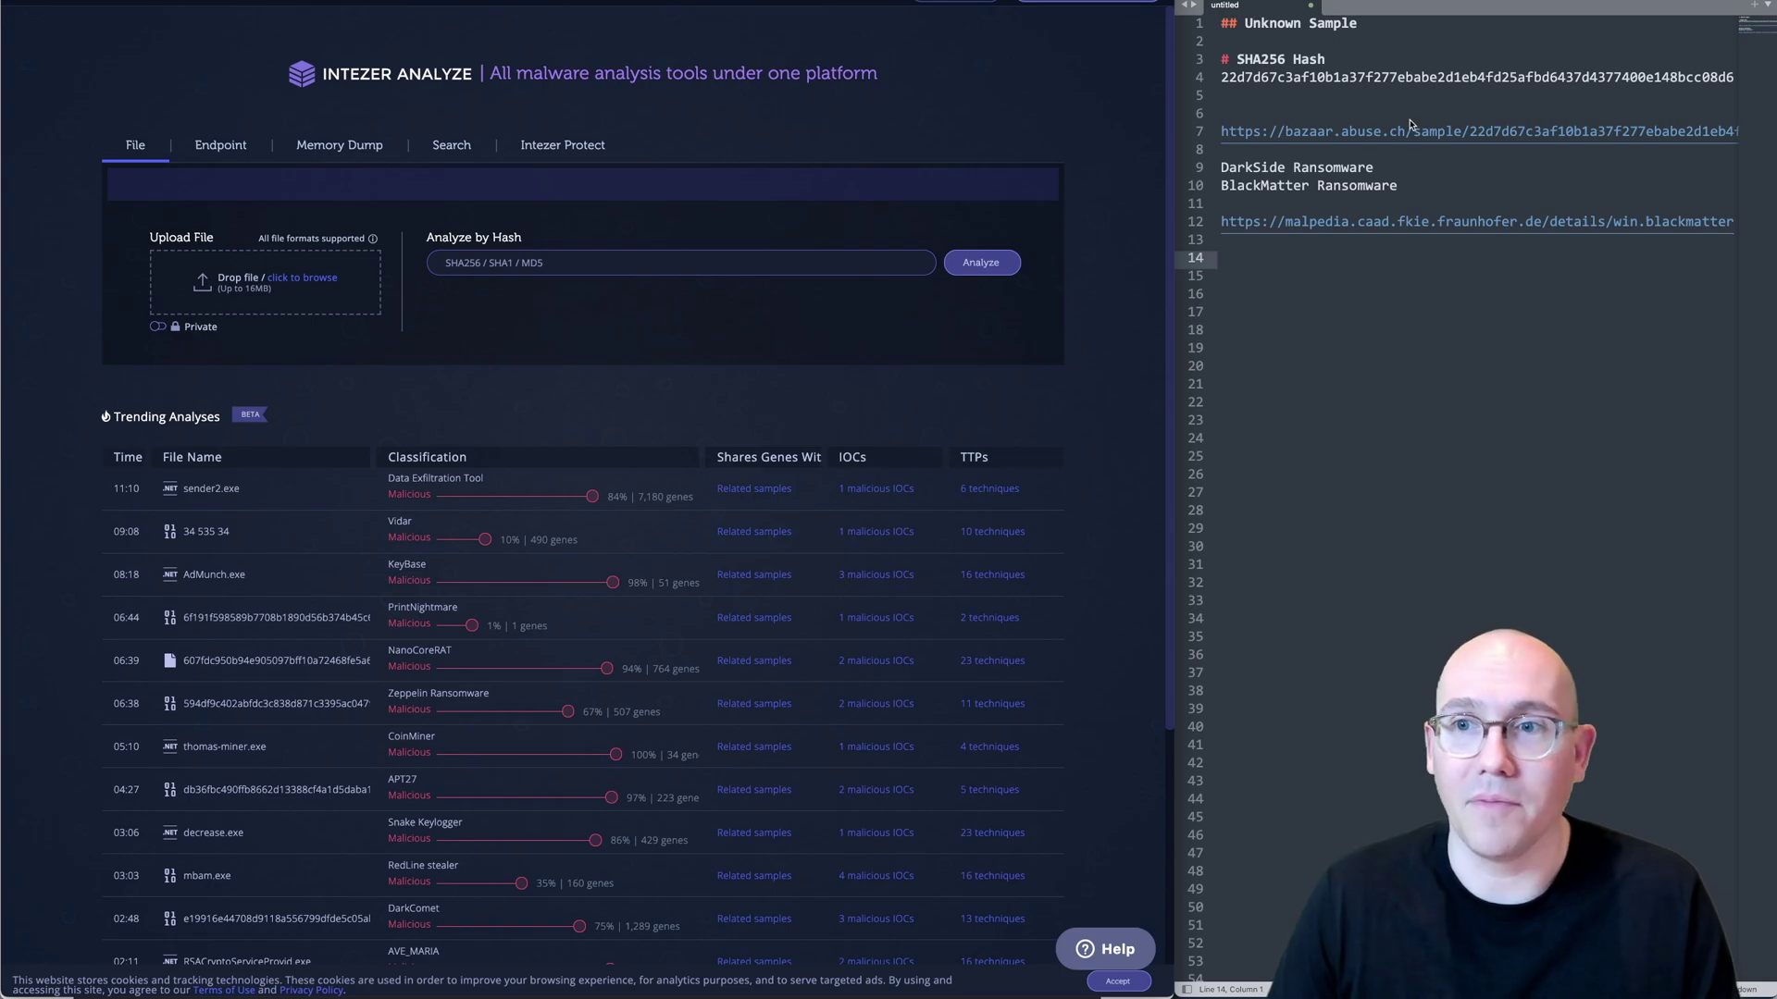
# - Copy the sample's SHA256 hash from the notes into Analyze by Hash and run the analysis
pyautogui.doubleClick(1417, 77)
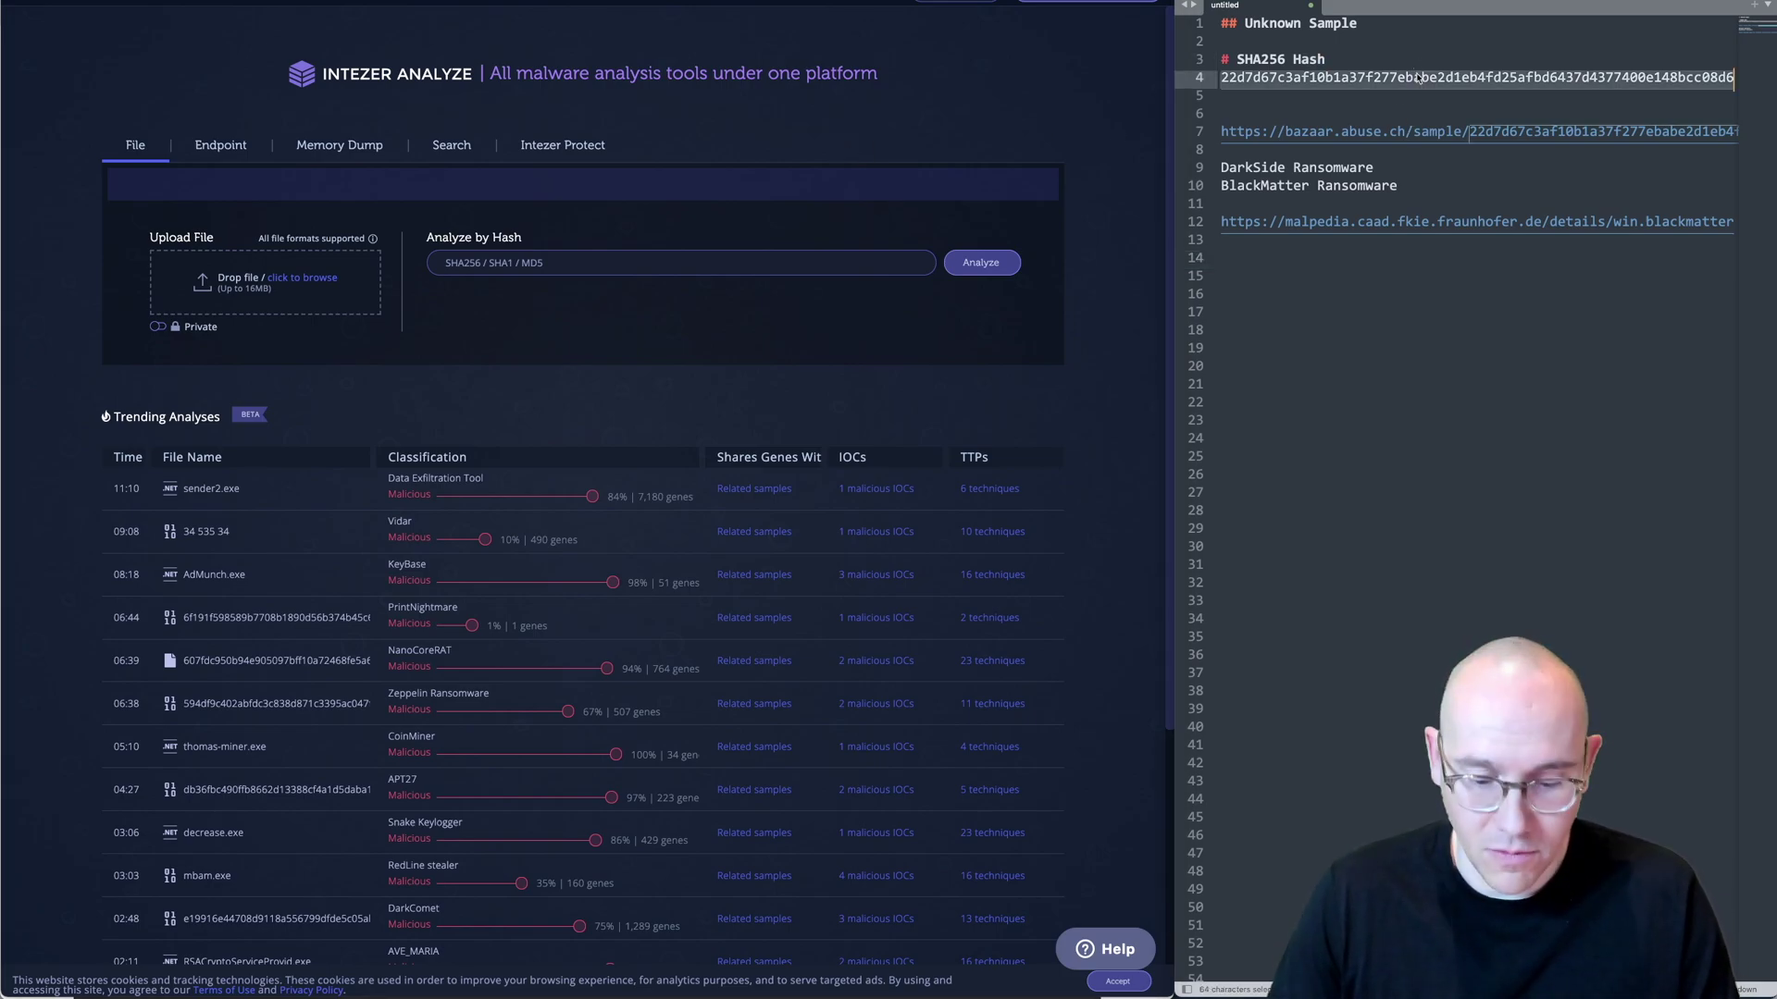
pyautogui.hotkey('ctrl', 'c')
pyautogui.click(525, 261)
pyautogui.hotkey('ctrl', 'v')
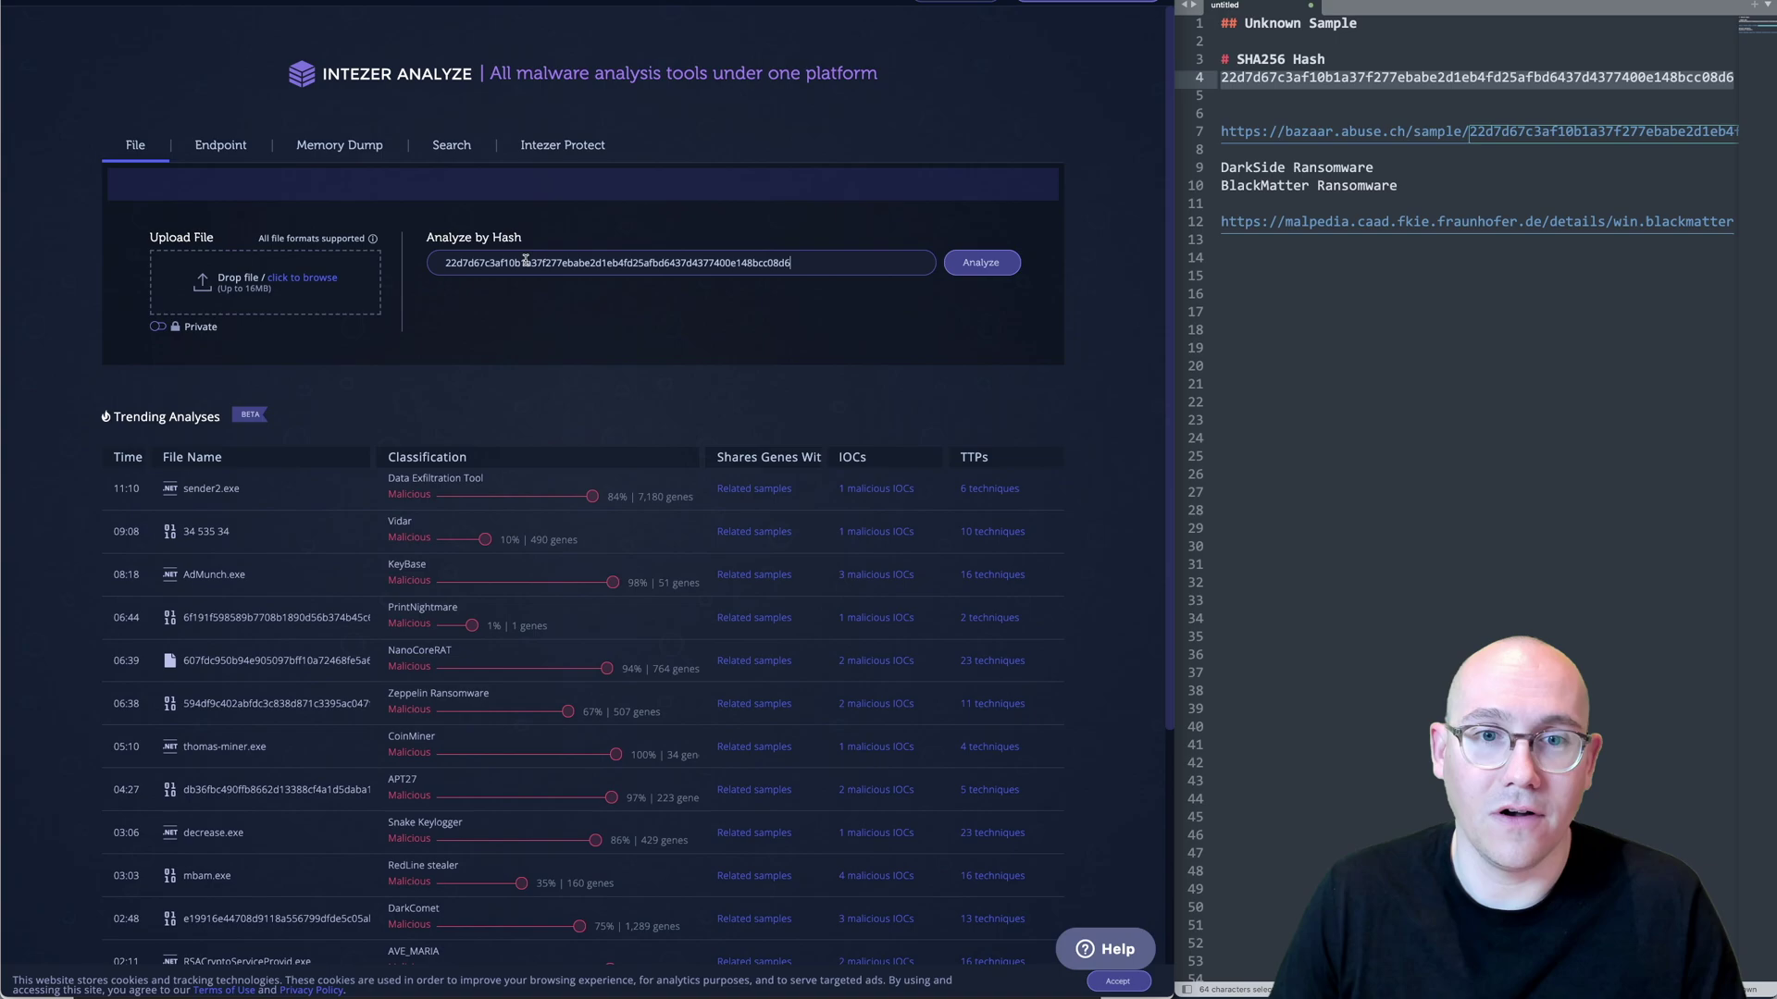
pyautogui.click(990, 268)
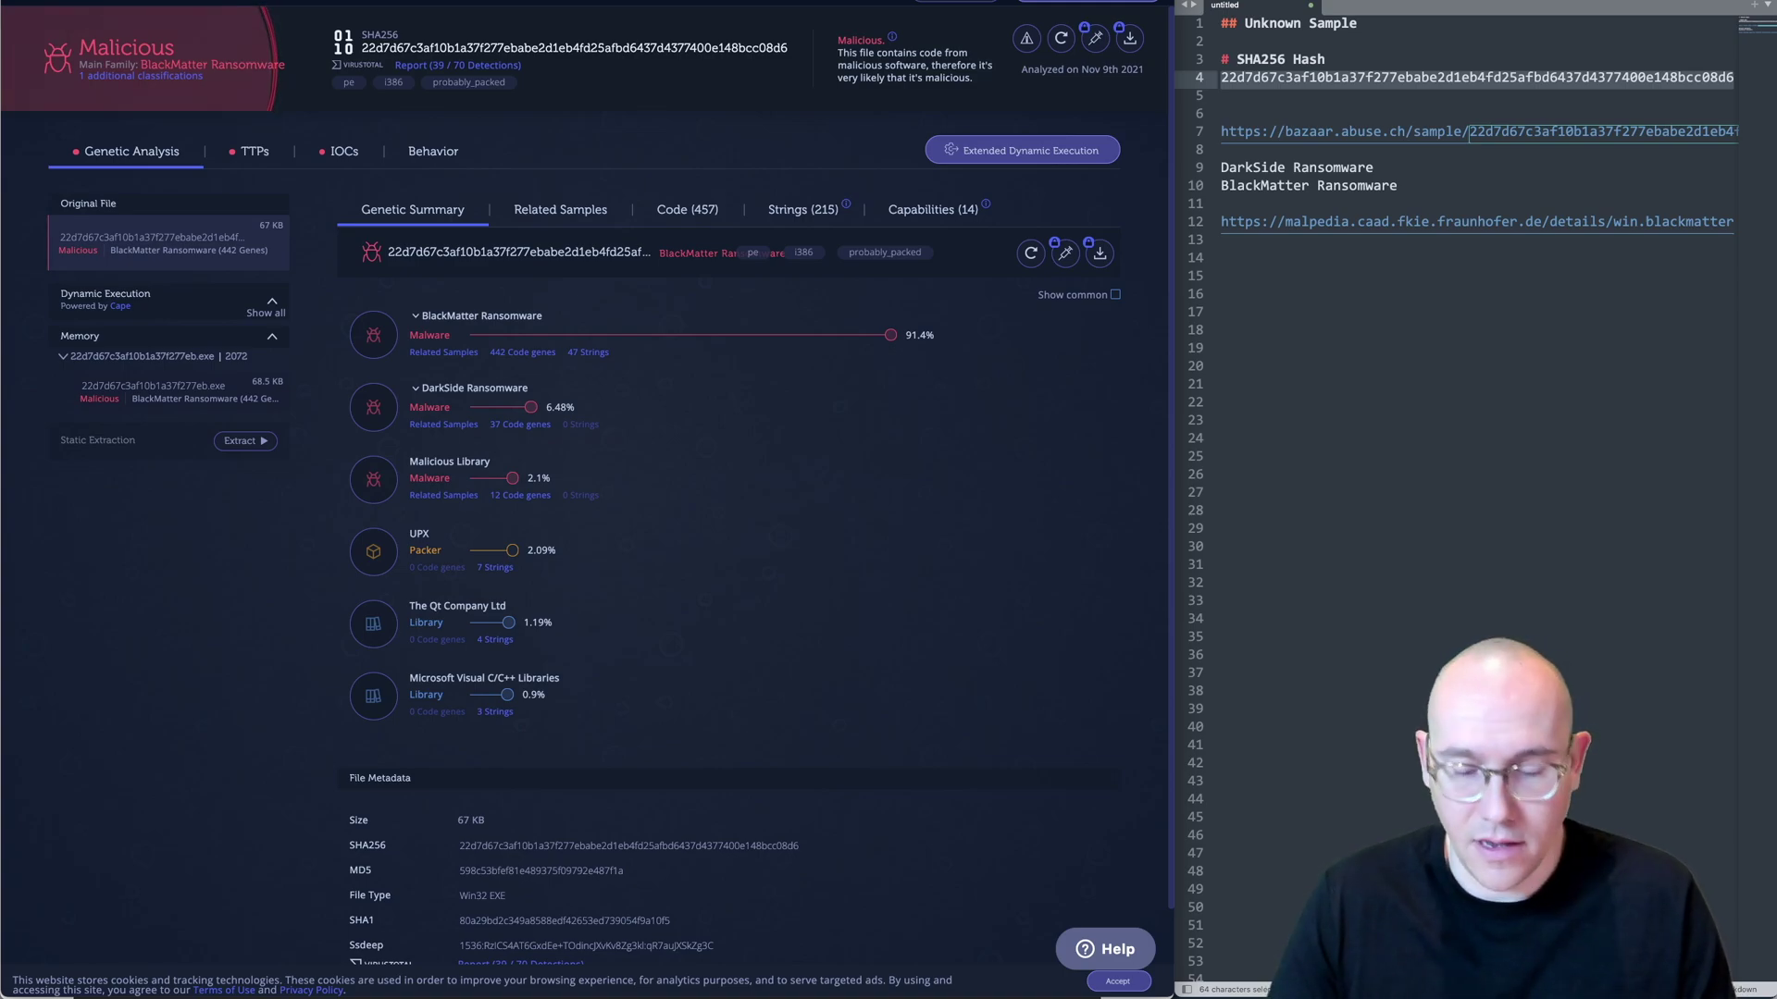
# - Paste the Intezer analysis link into the notes at line 15 and start a new line
pyautogui.click(1278, 282)
pyautogui.press('super+v')
pyautogui.press('Return')
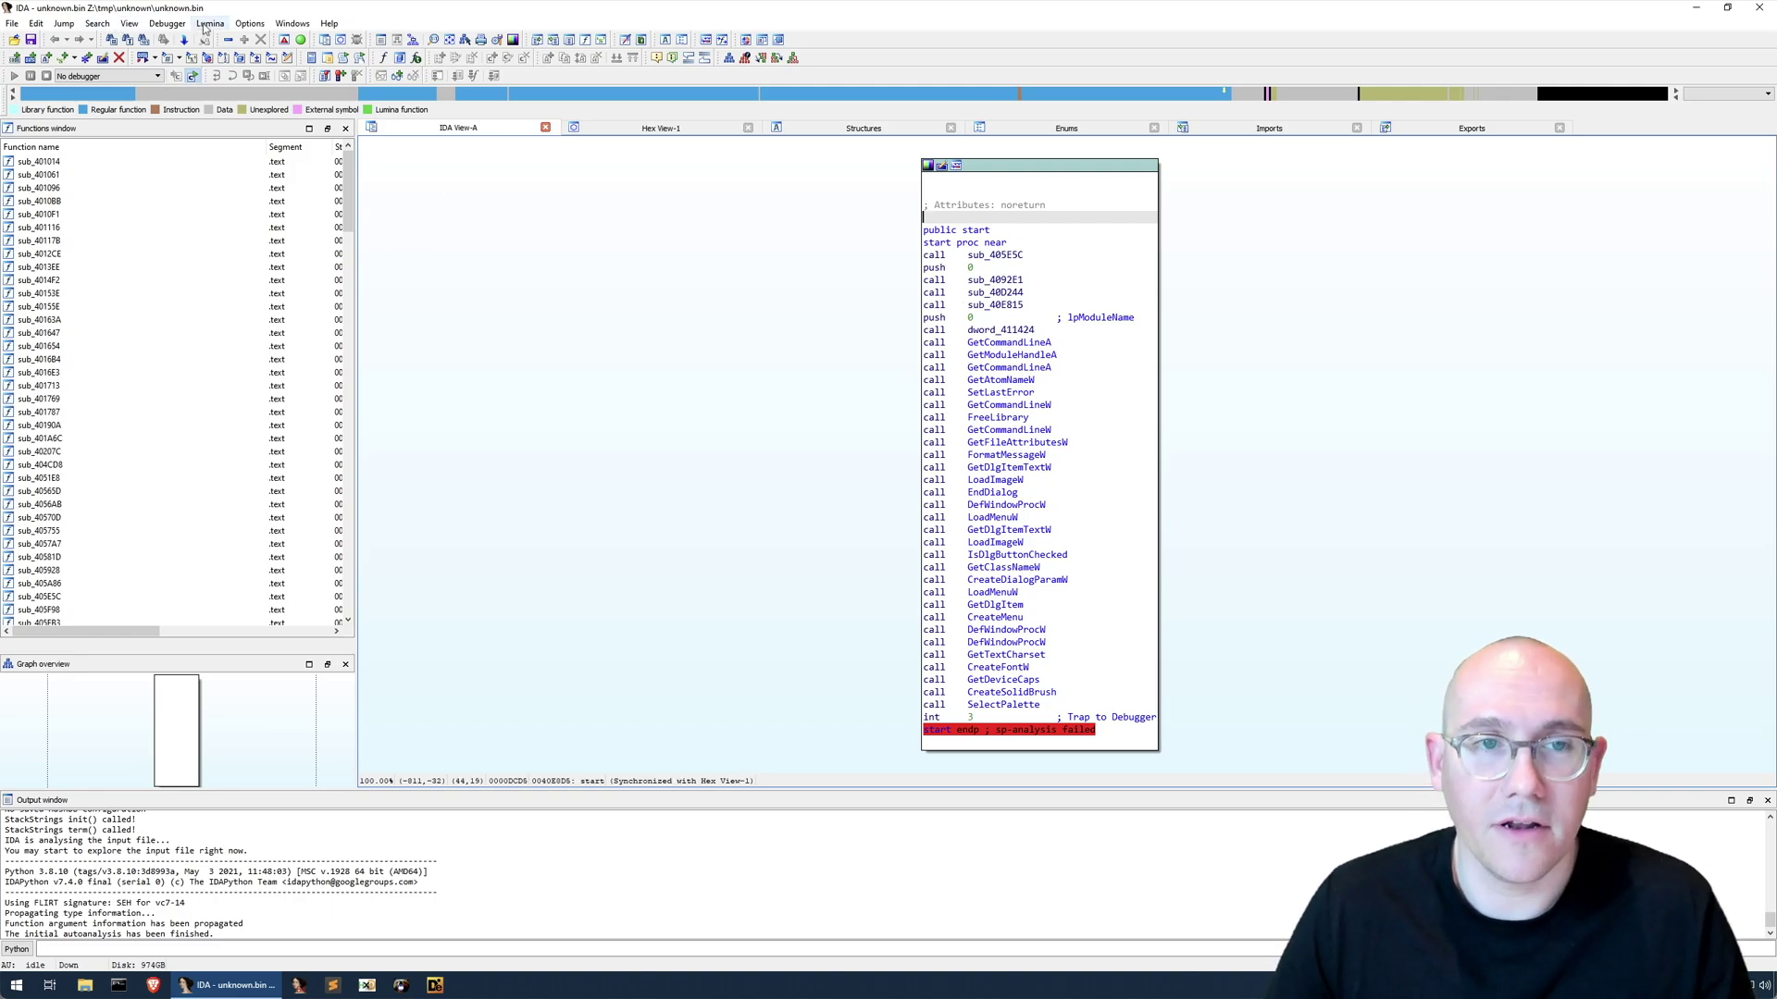
# - Run Edit > Plugins > Intezer Analyze Community Utilities to generate the Intezer function report
pyautogui.click(44, 26)
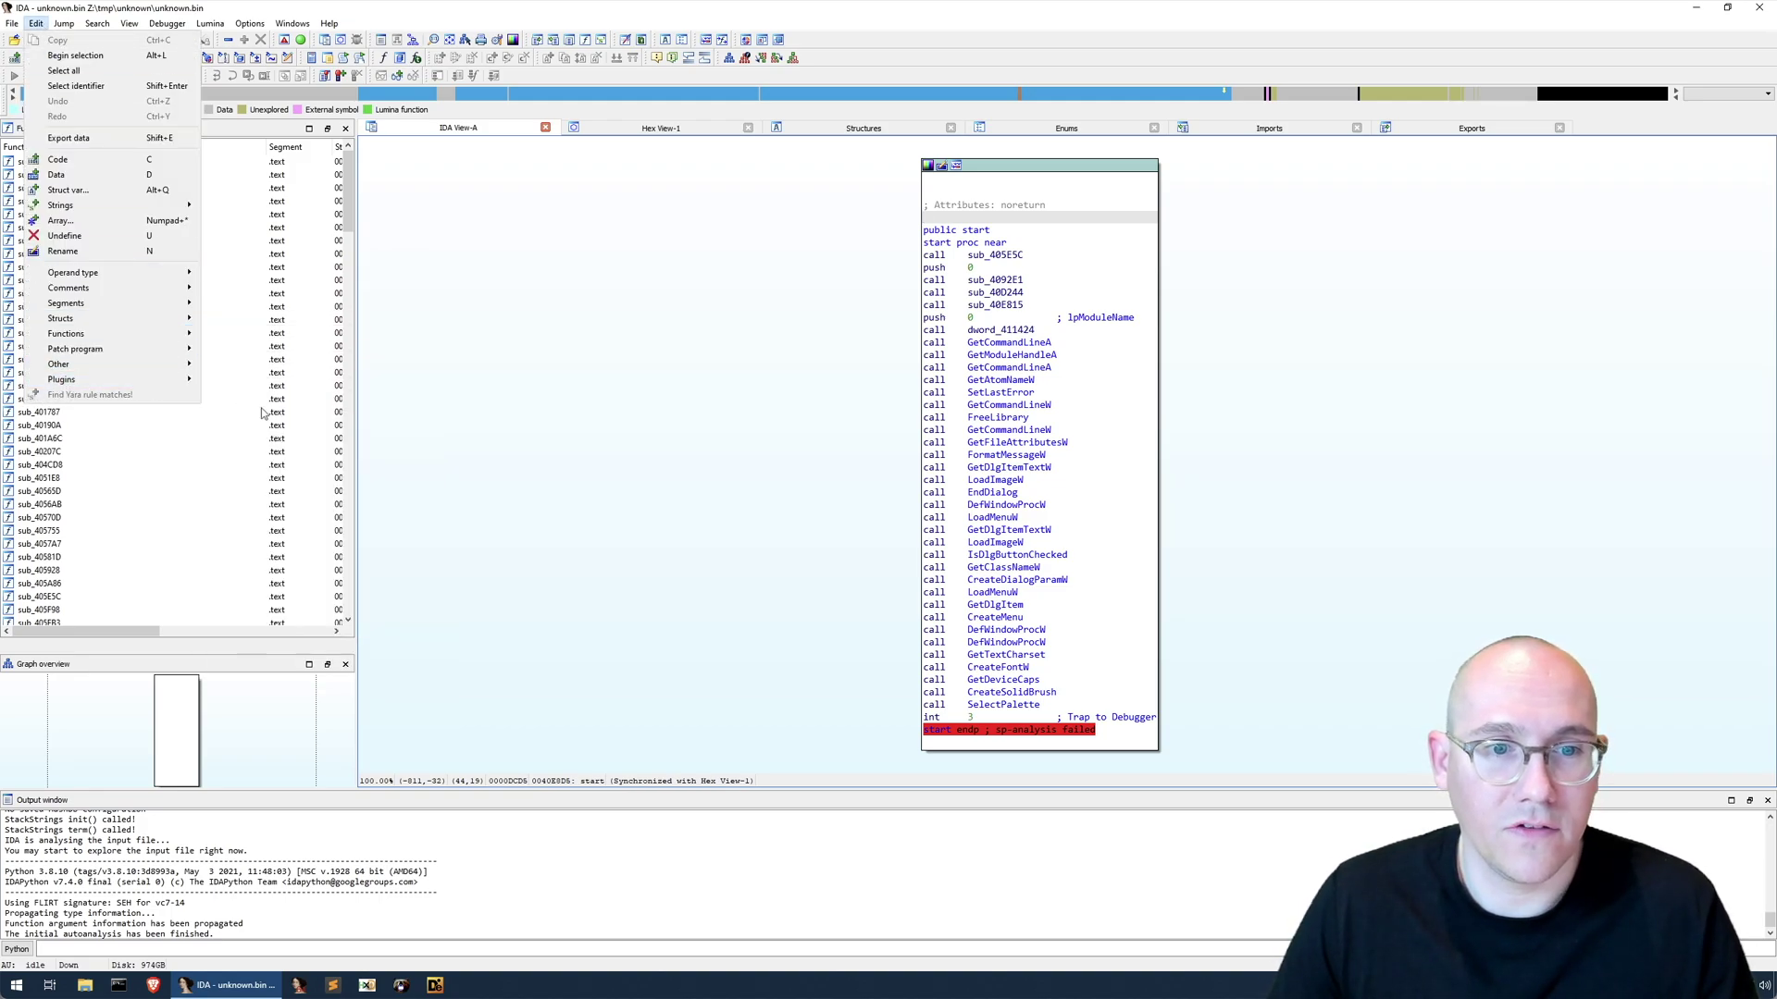
pyautogui.moveTo(166, 379)
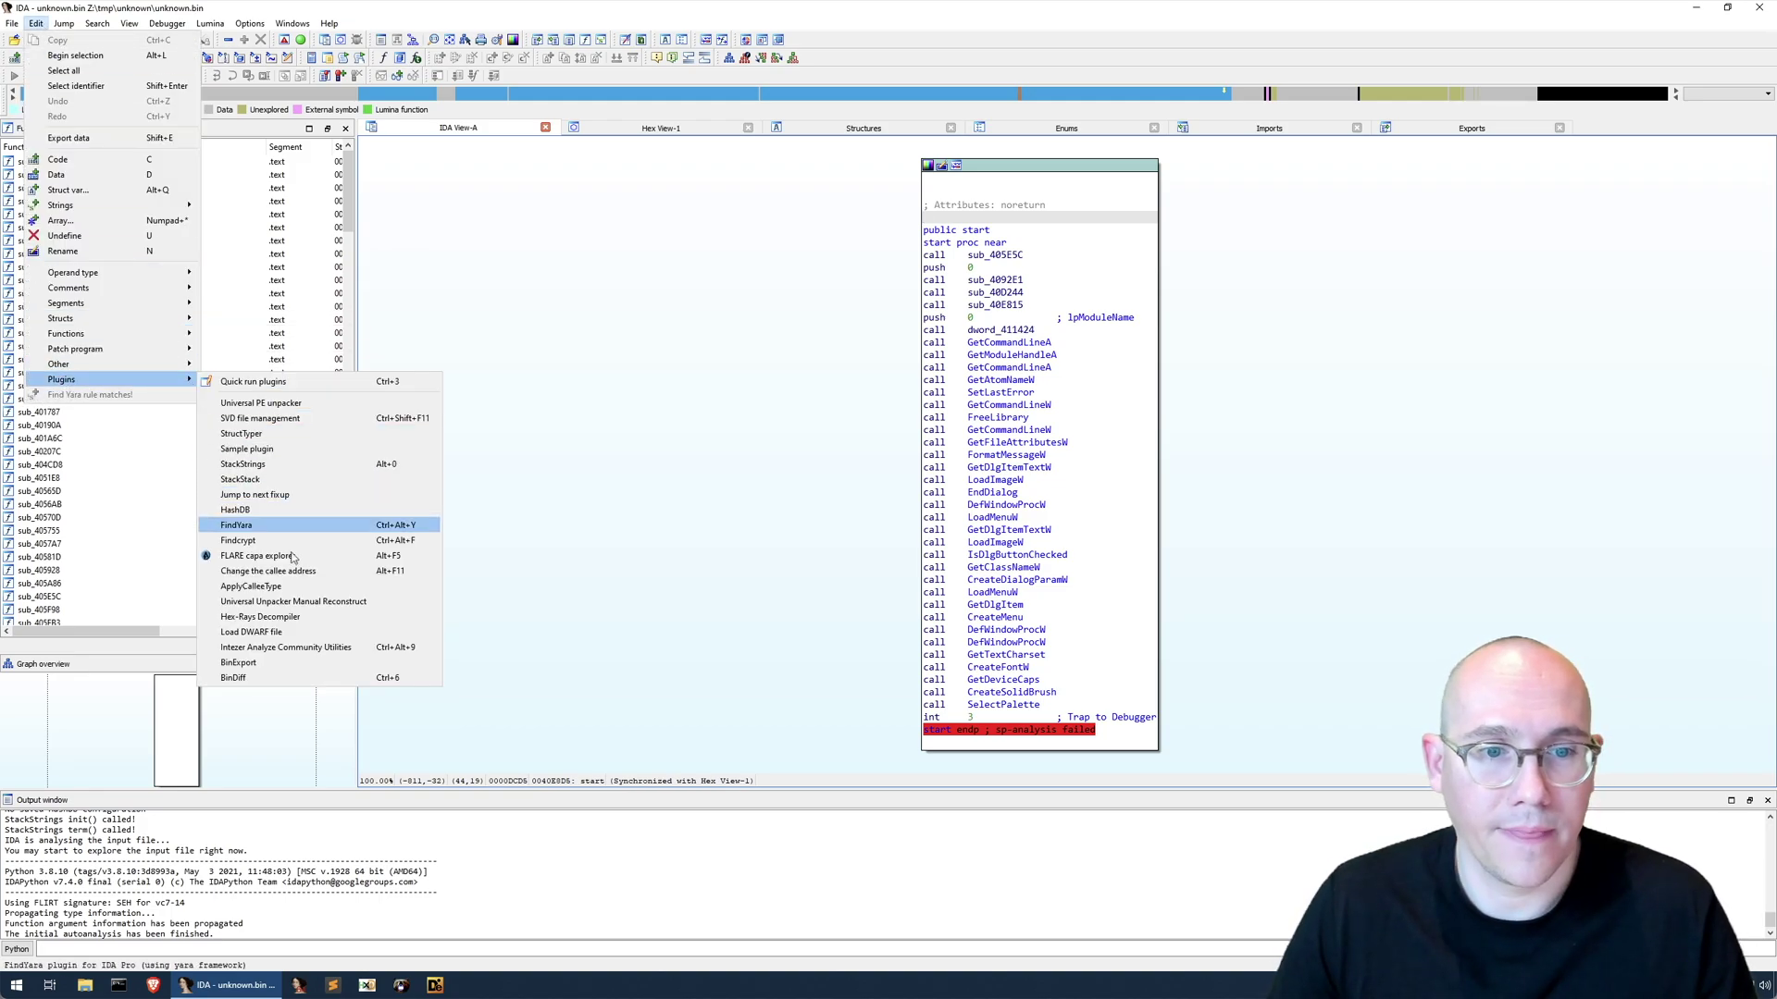
pyautogui.click(351, 652)
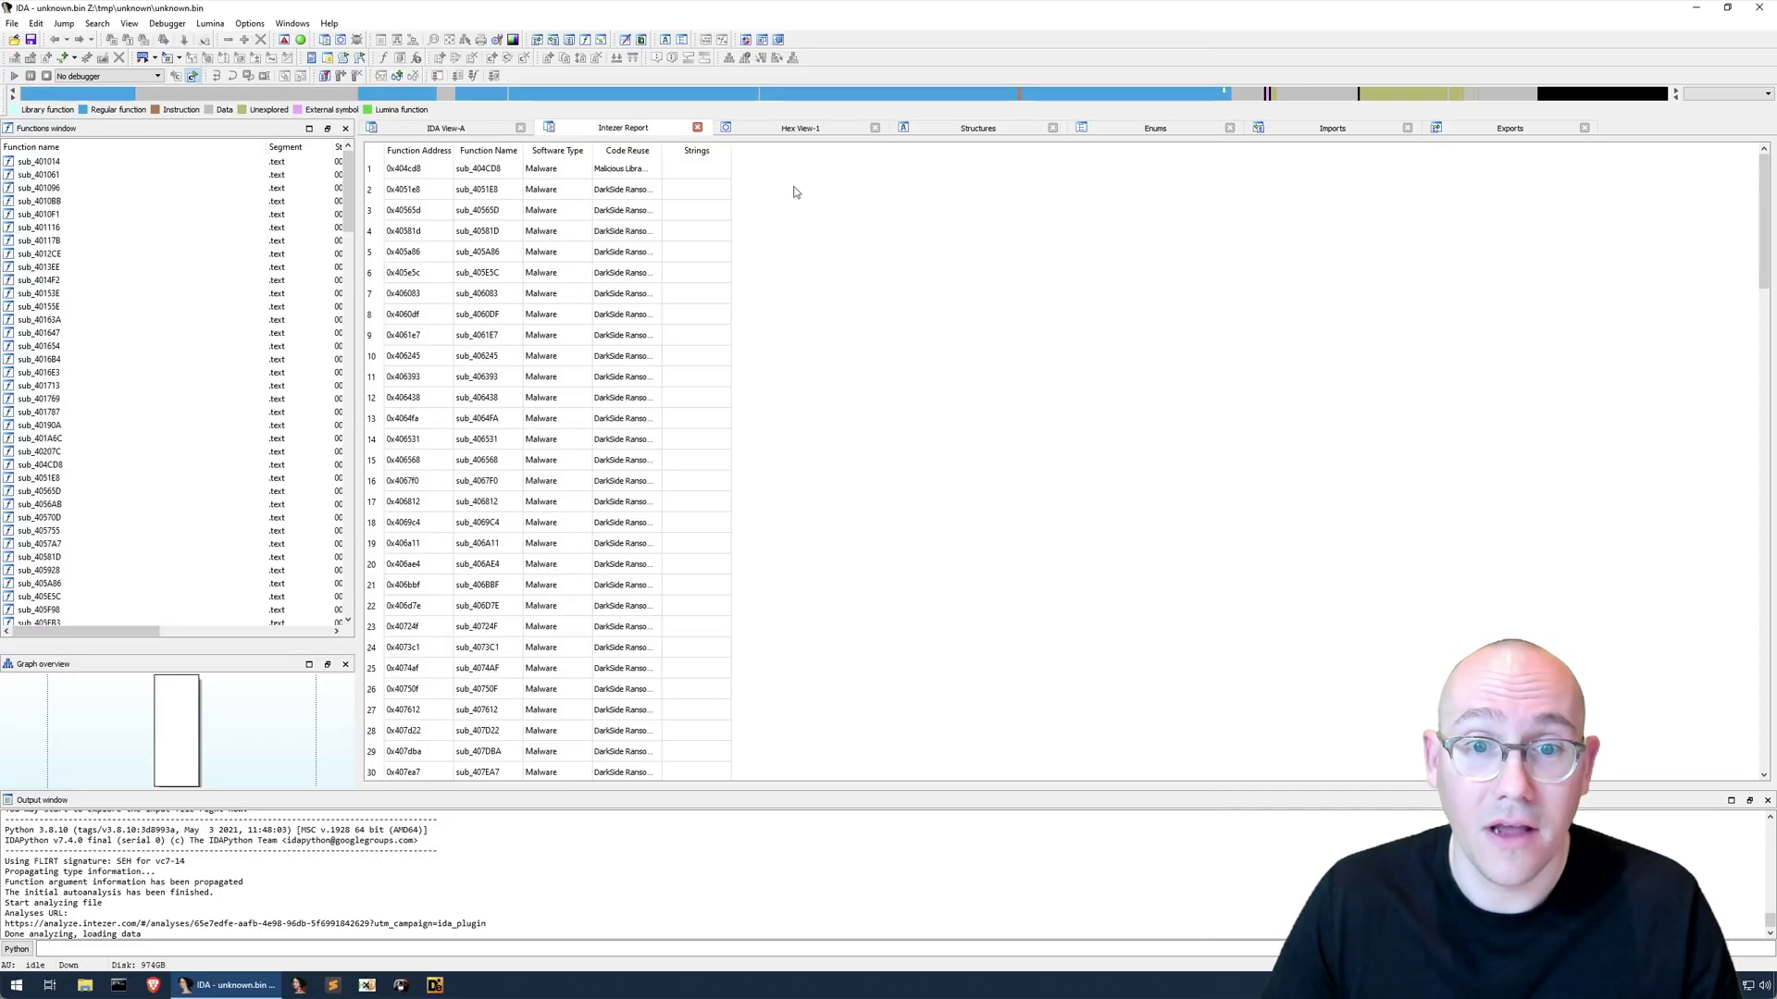
# - Widen the Code Reuse column and jump to flagged function sub_4051E8 in IDA View-A
pyautogui.moveTo(661, 151); pyautogui.dragTo(794, 154)
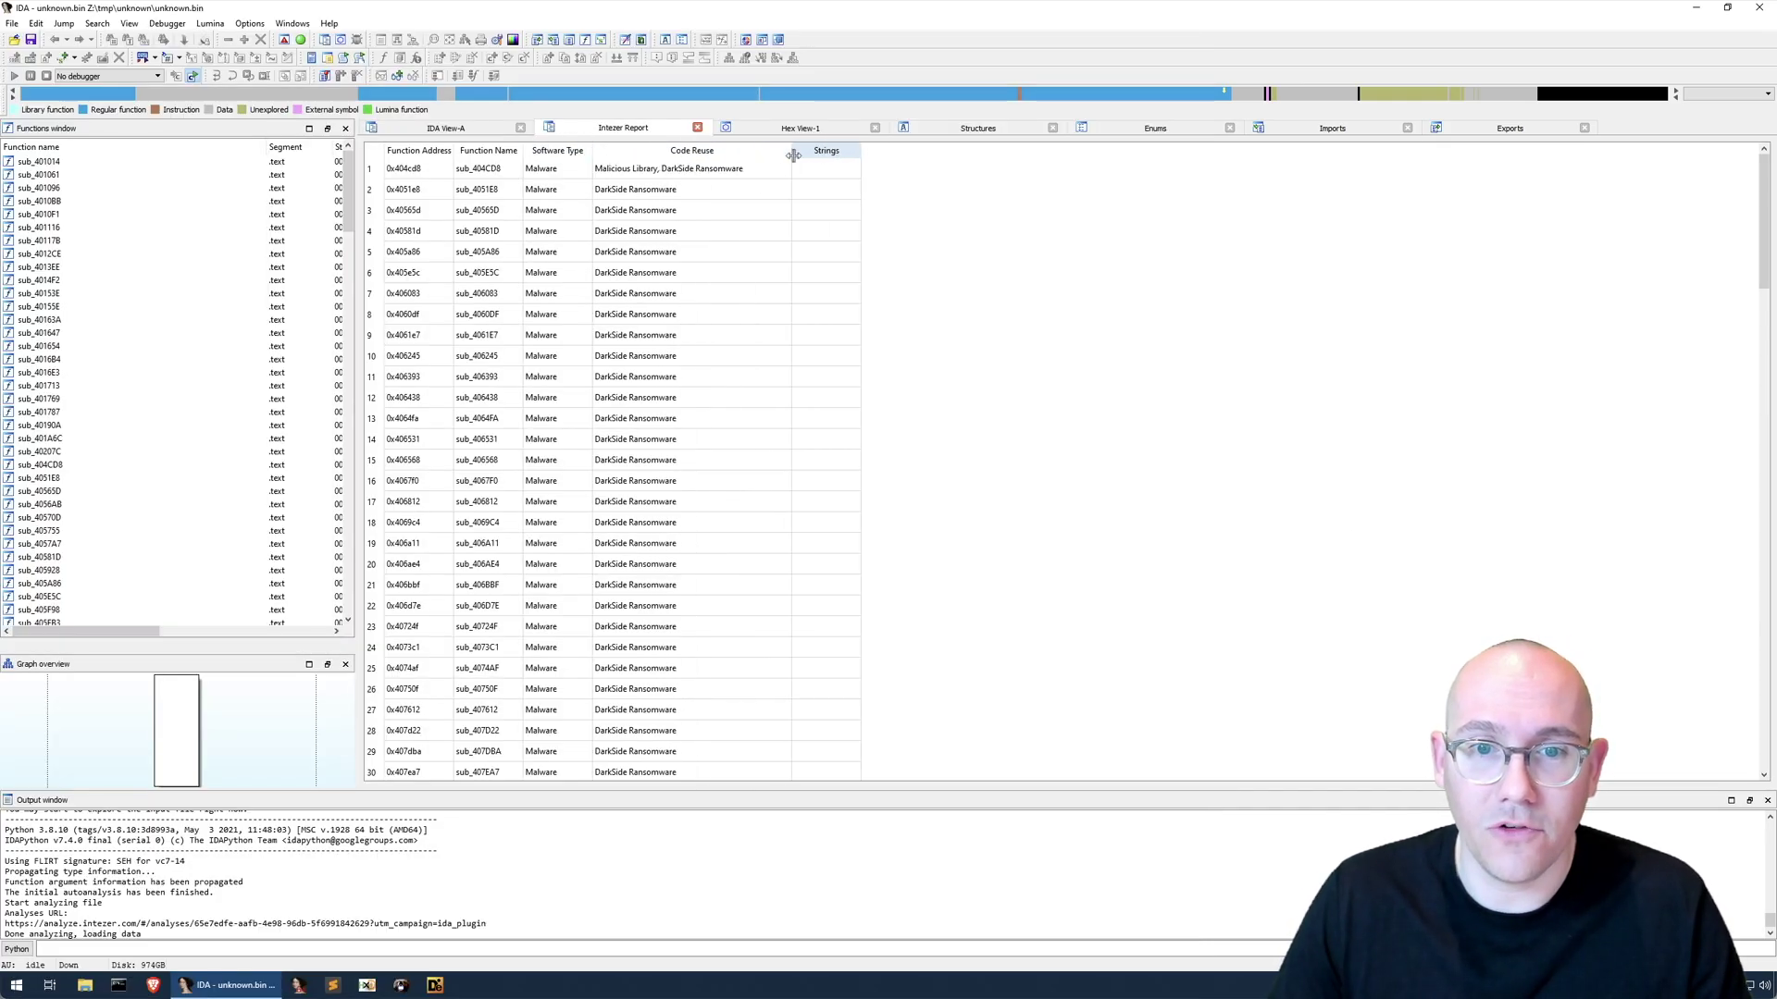
pyautogui.click(467, 191)
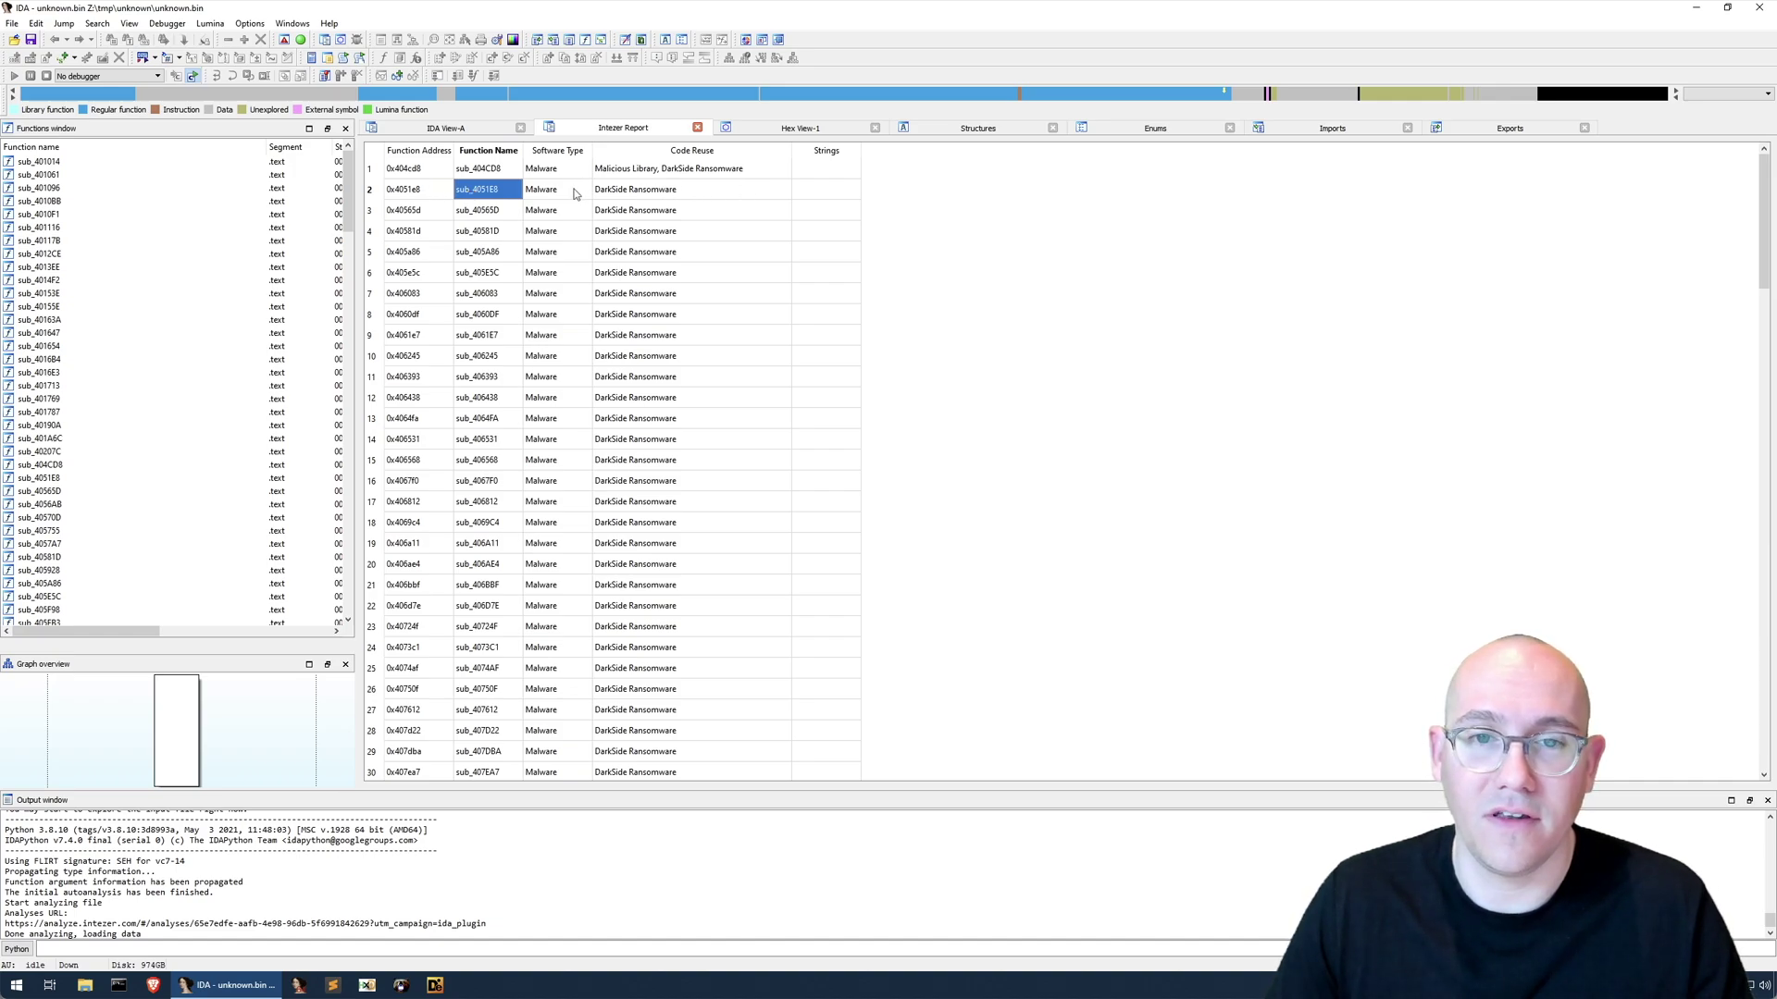
pyautogui.doubleClick(423, 191)
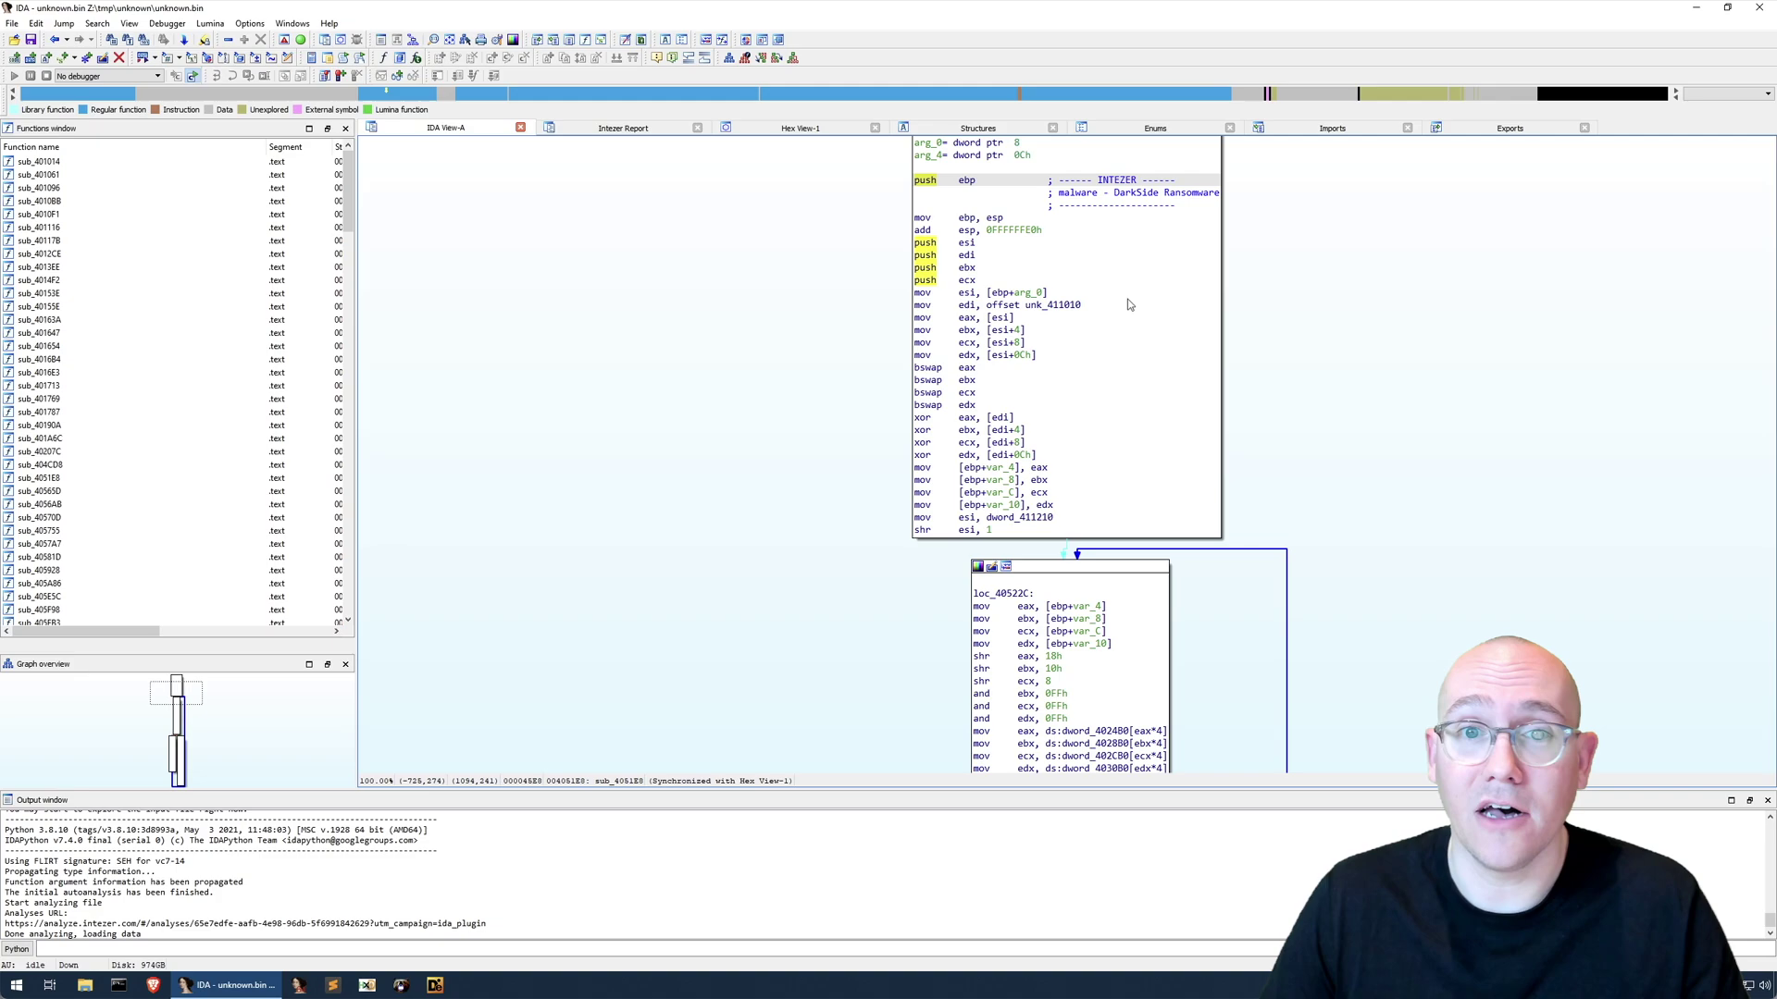
# - Return to the Intezer Report and jump to sub_40CF4C's DarkSide Ransomware-annotated code
pyautogui.click(661, 132)
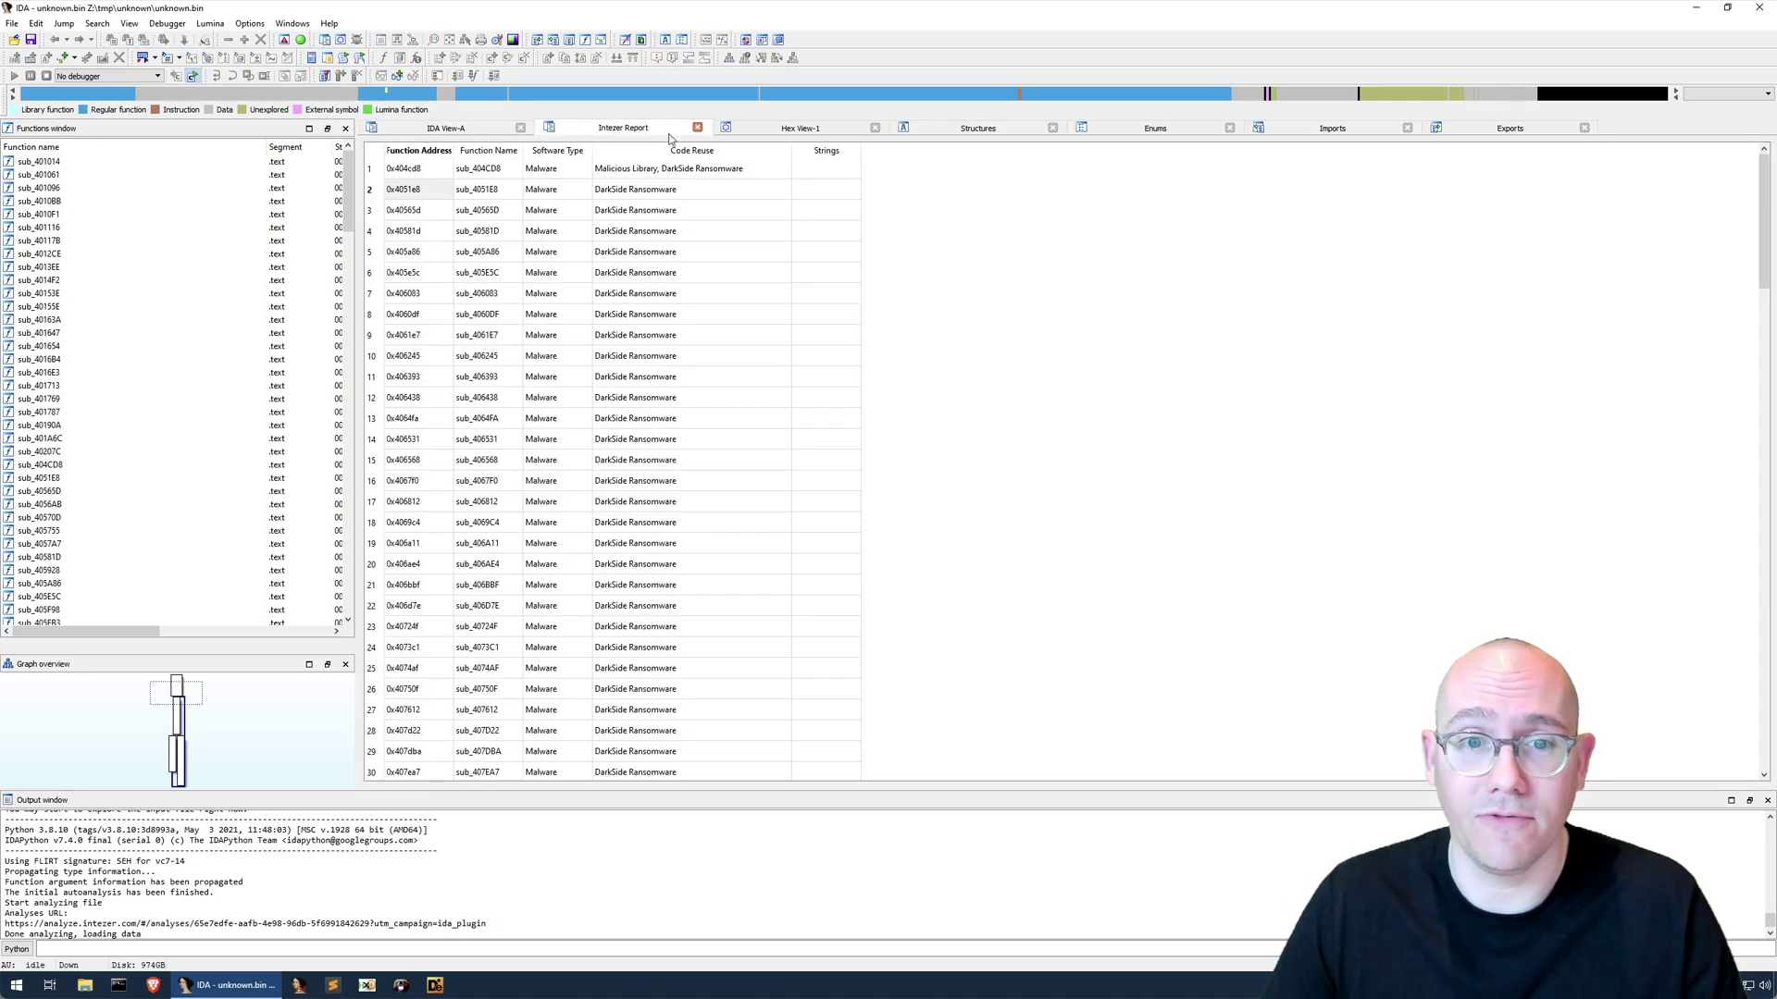
pyautogui.scroll(-14, 653, 328)
pyautogui.scroll(-16, 653, 329)
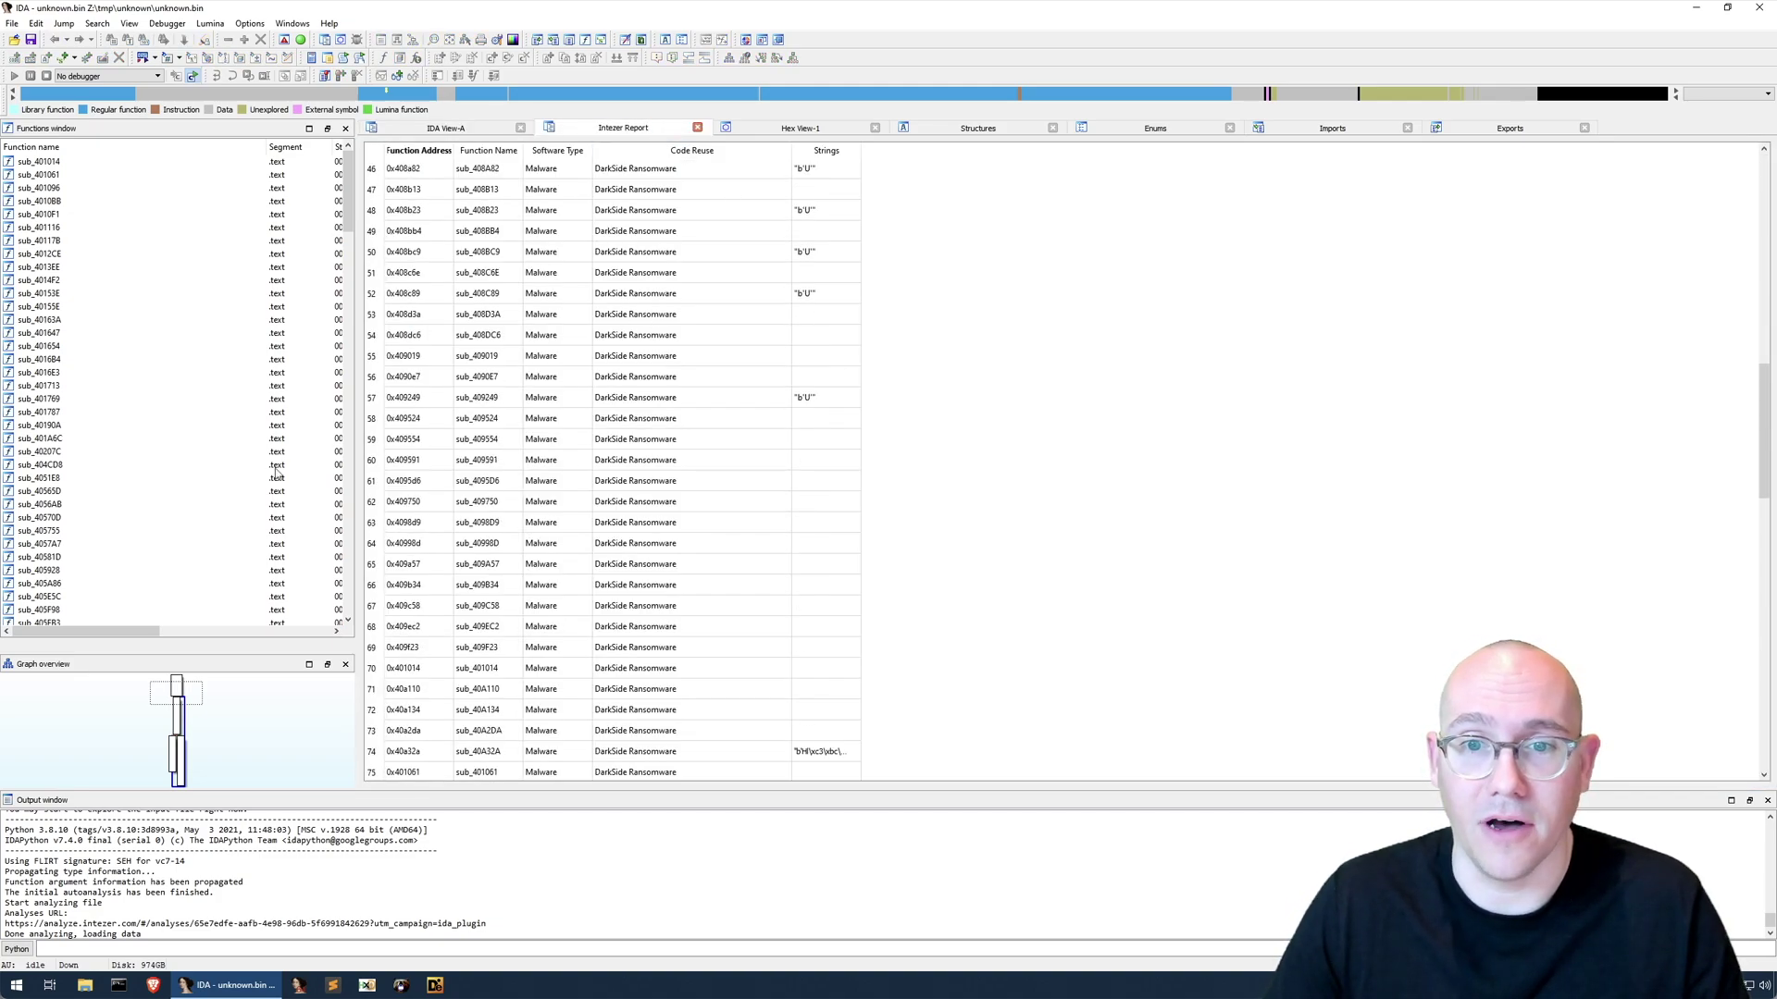
pyautogui.scroll(-4, 714, 421)
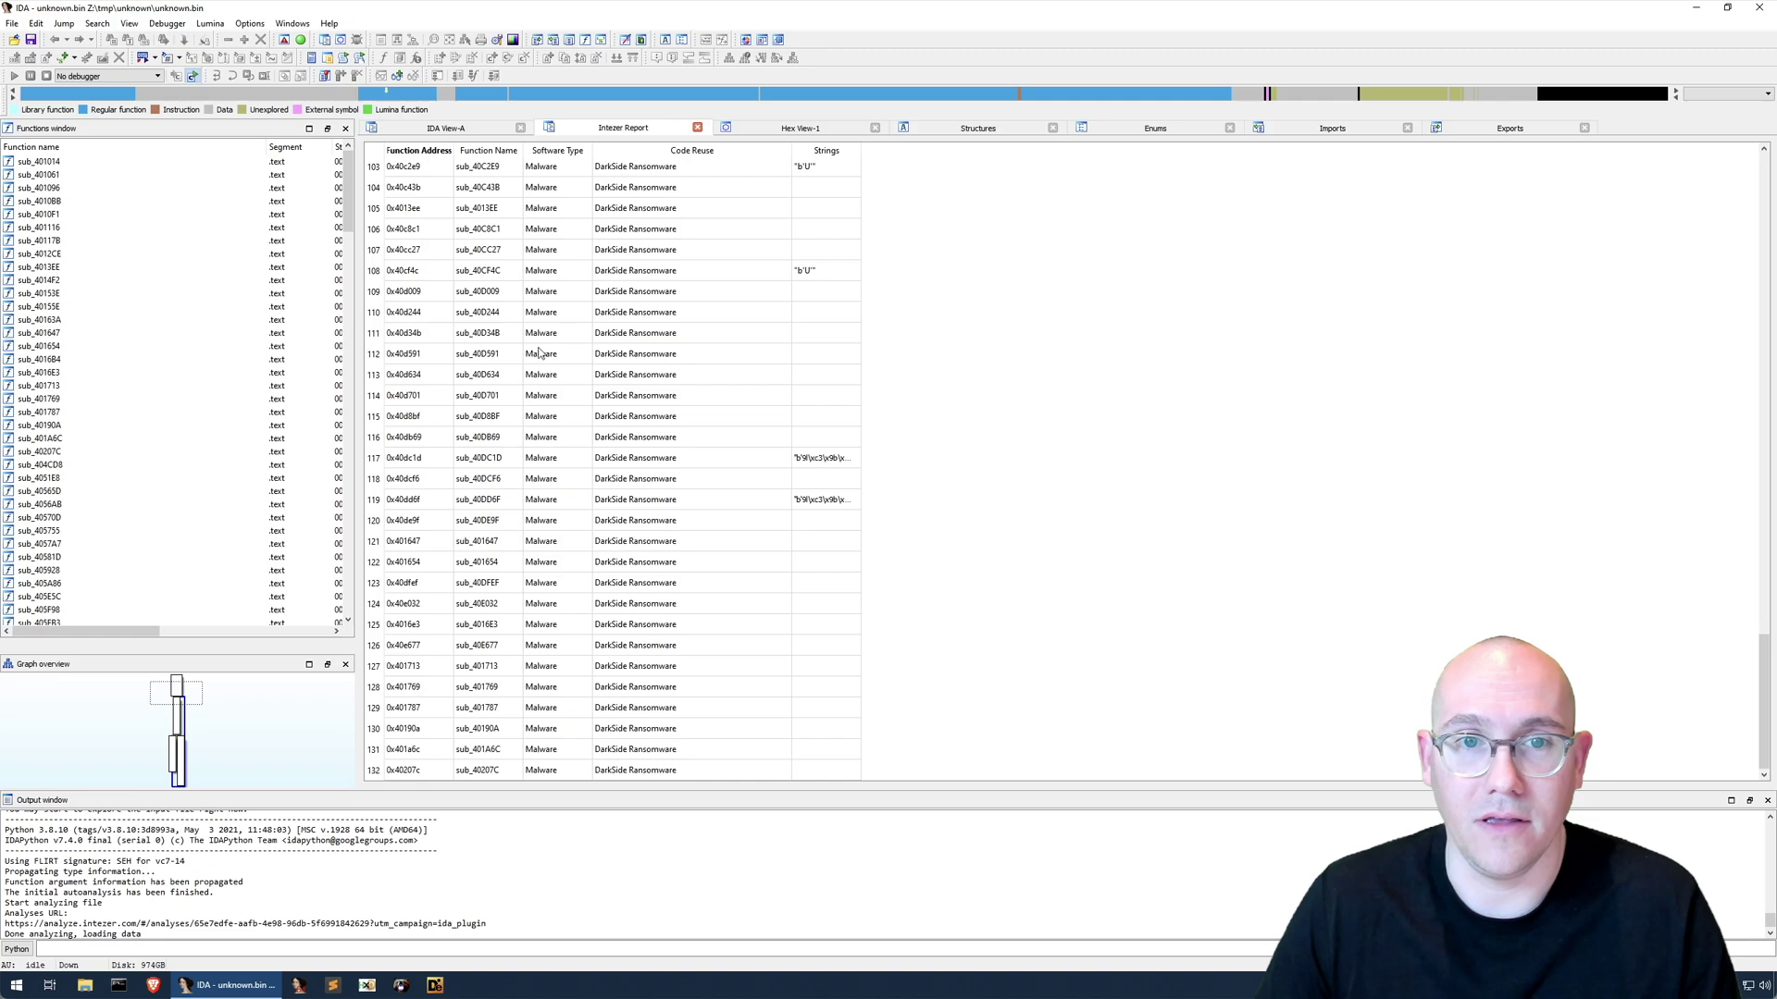
pyautogui.doubleClick(415, 271)
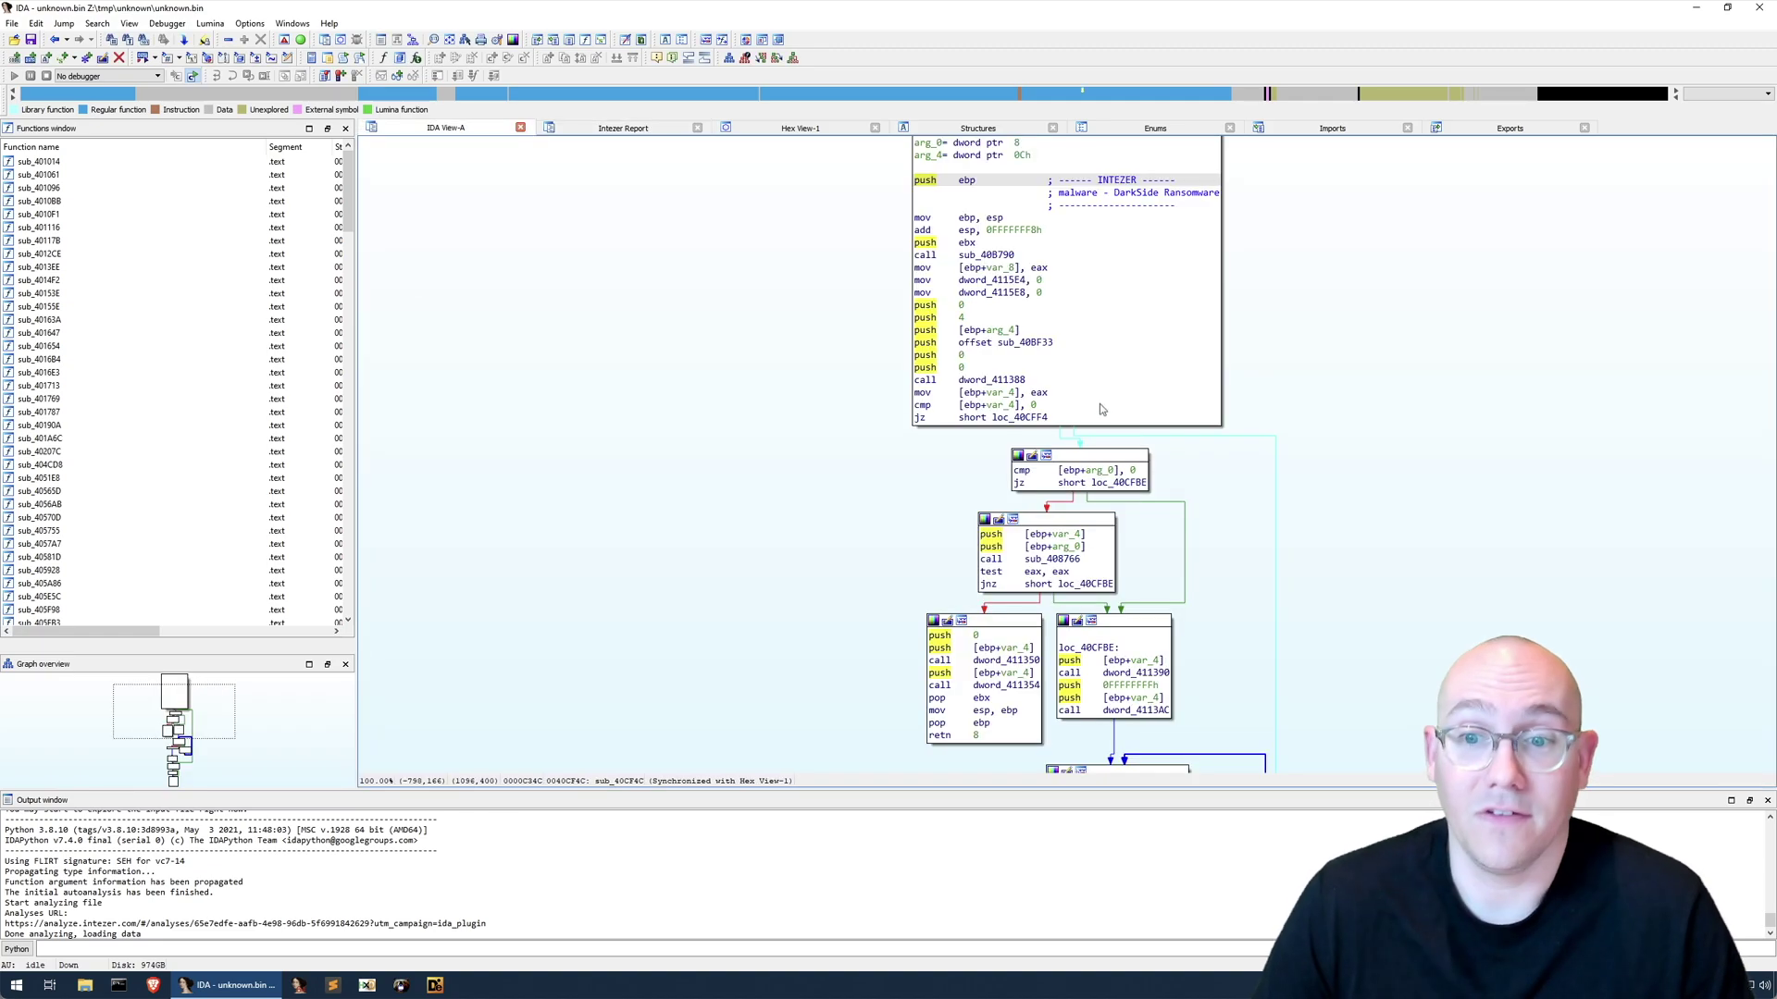
pyautogui.click(212, 23)
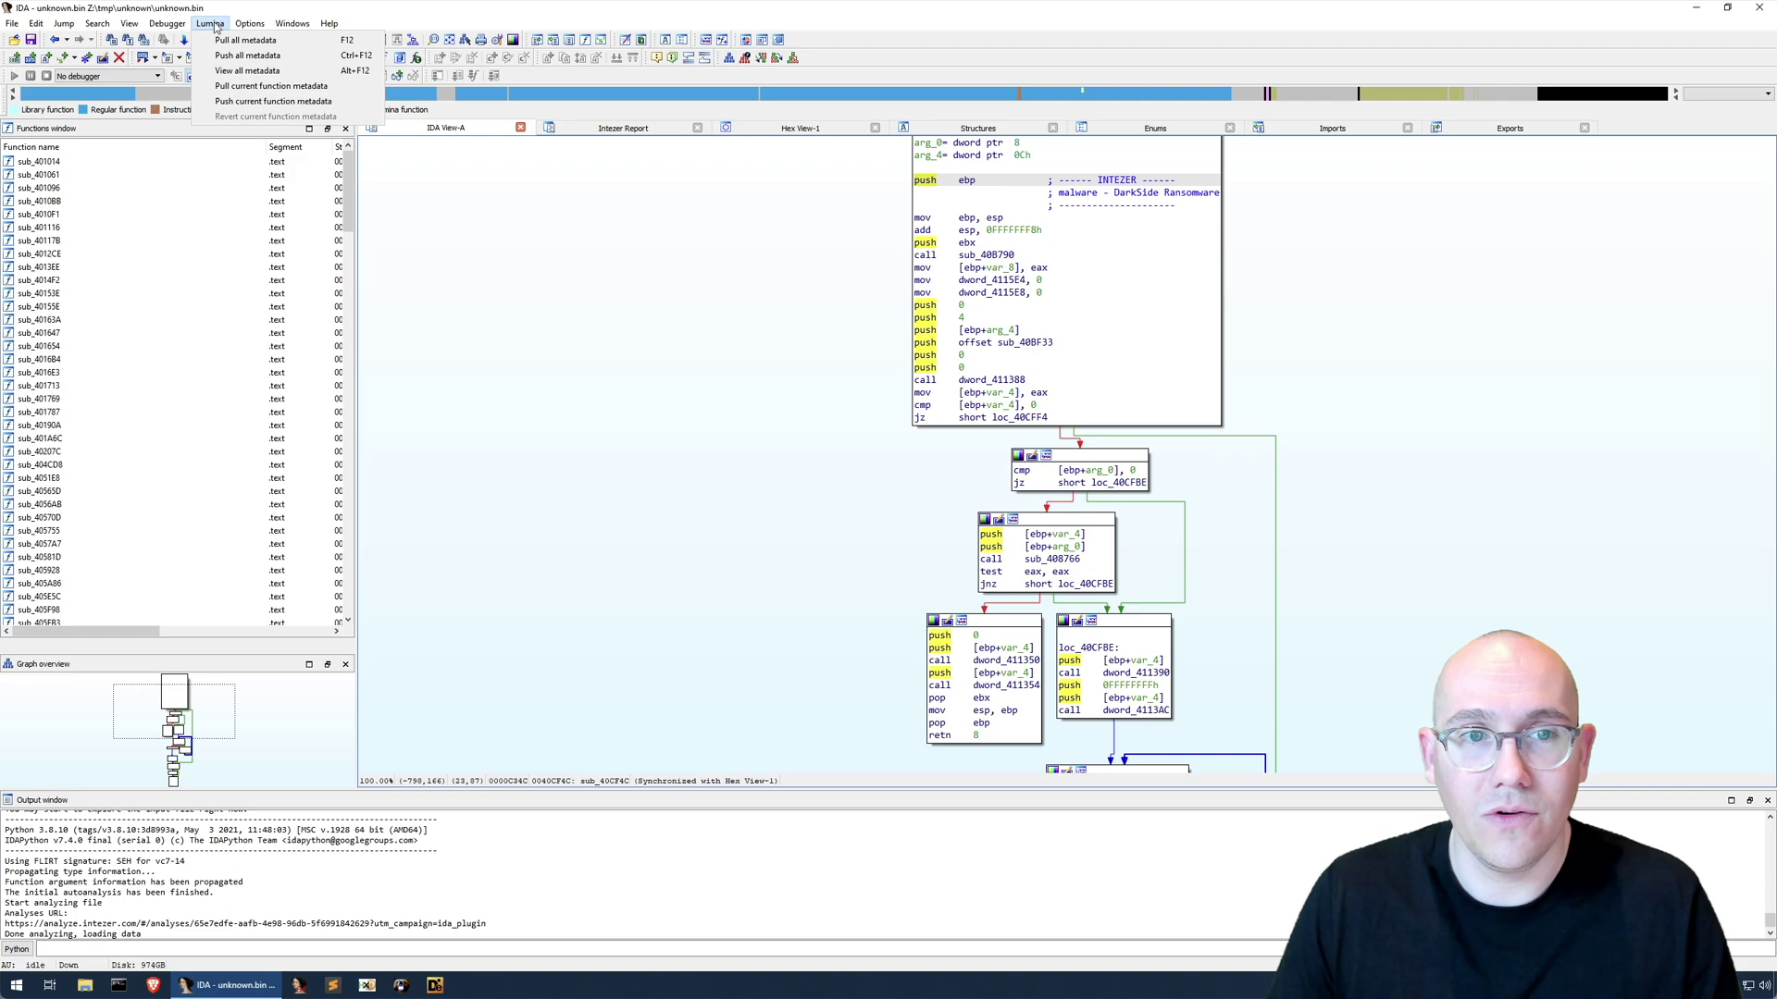
pyautogui.click(278, 41)
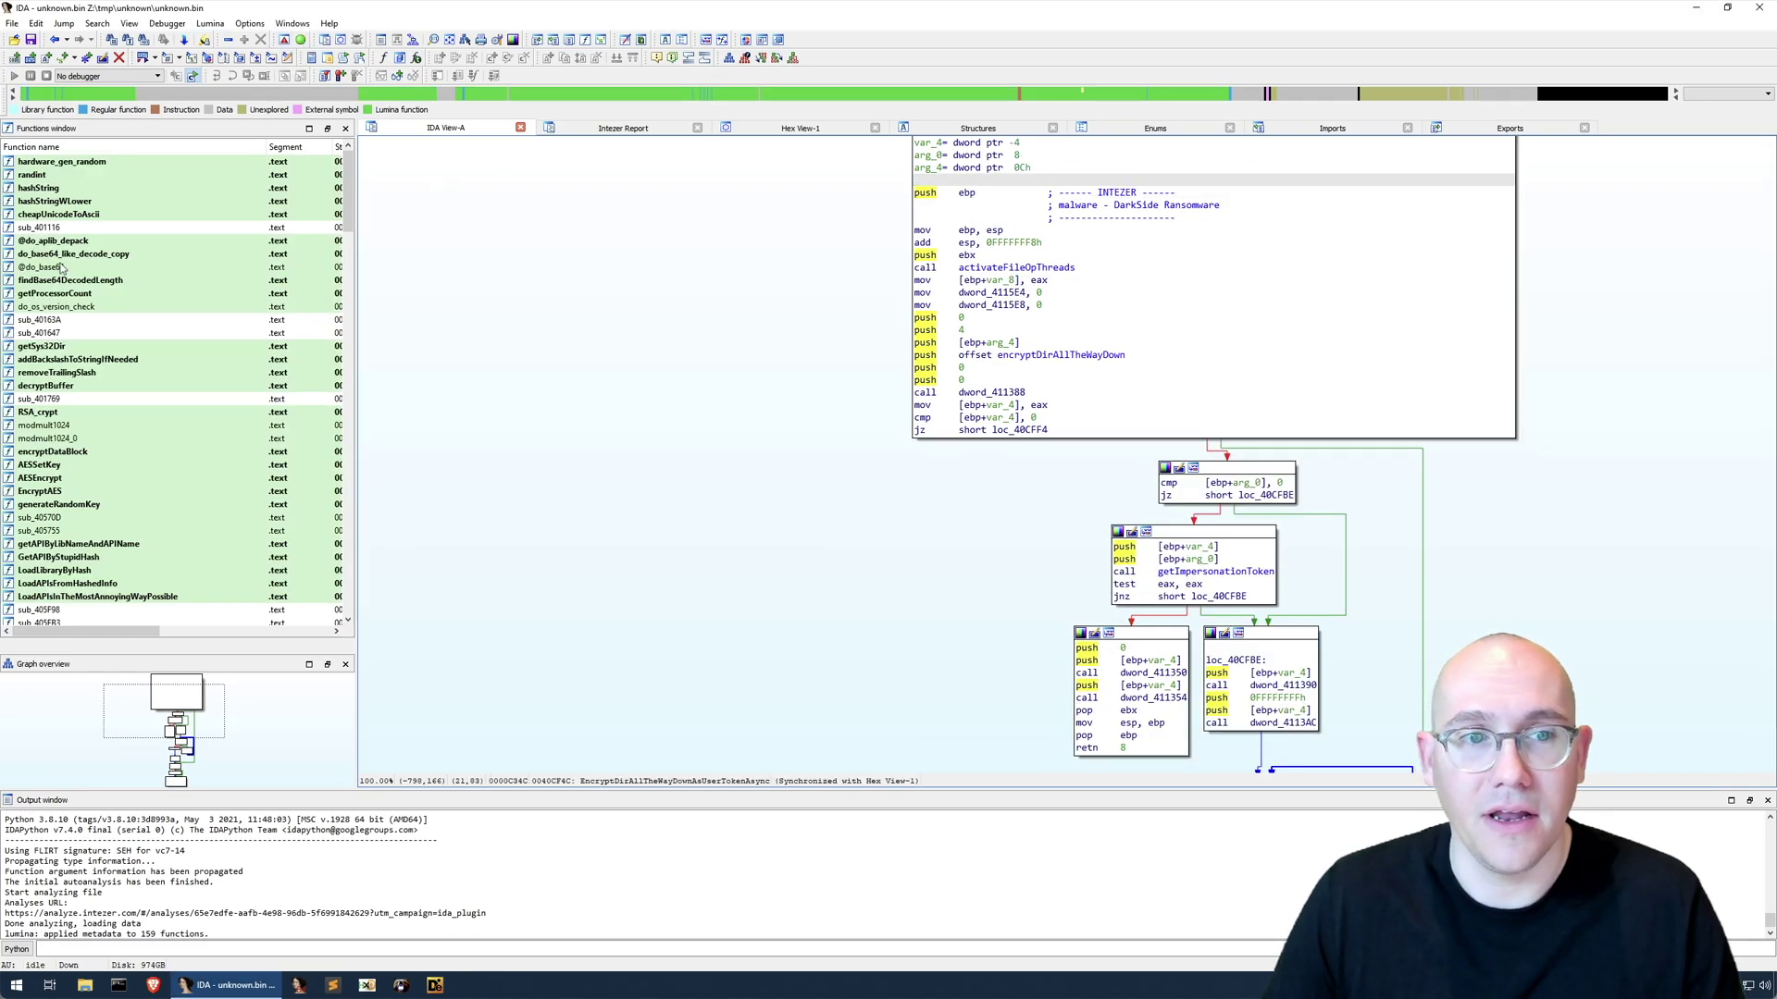
pyautogui.click(61, 267)
pyautogui.click(100, 294)
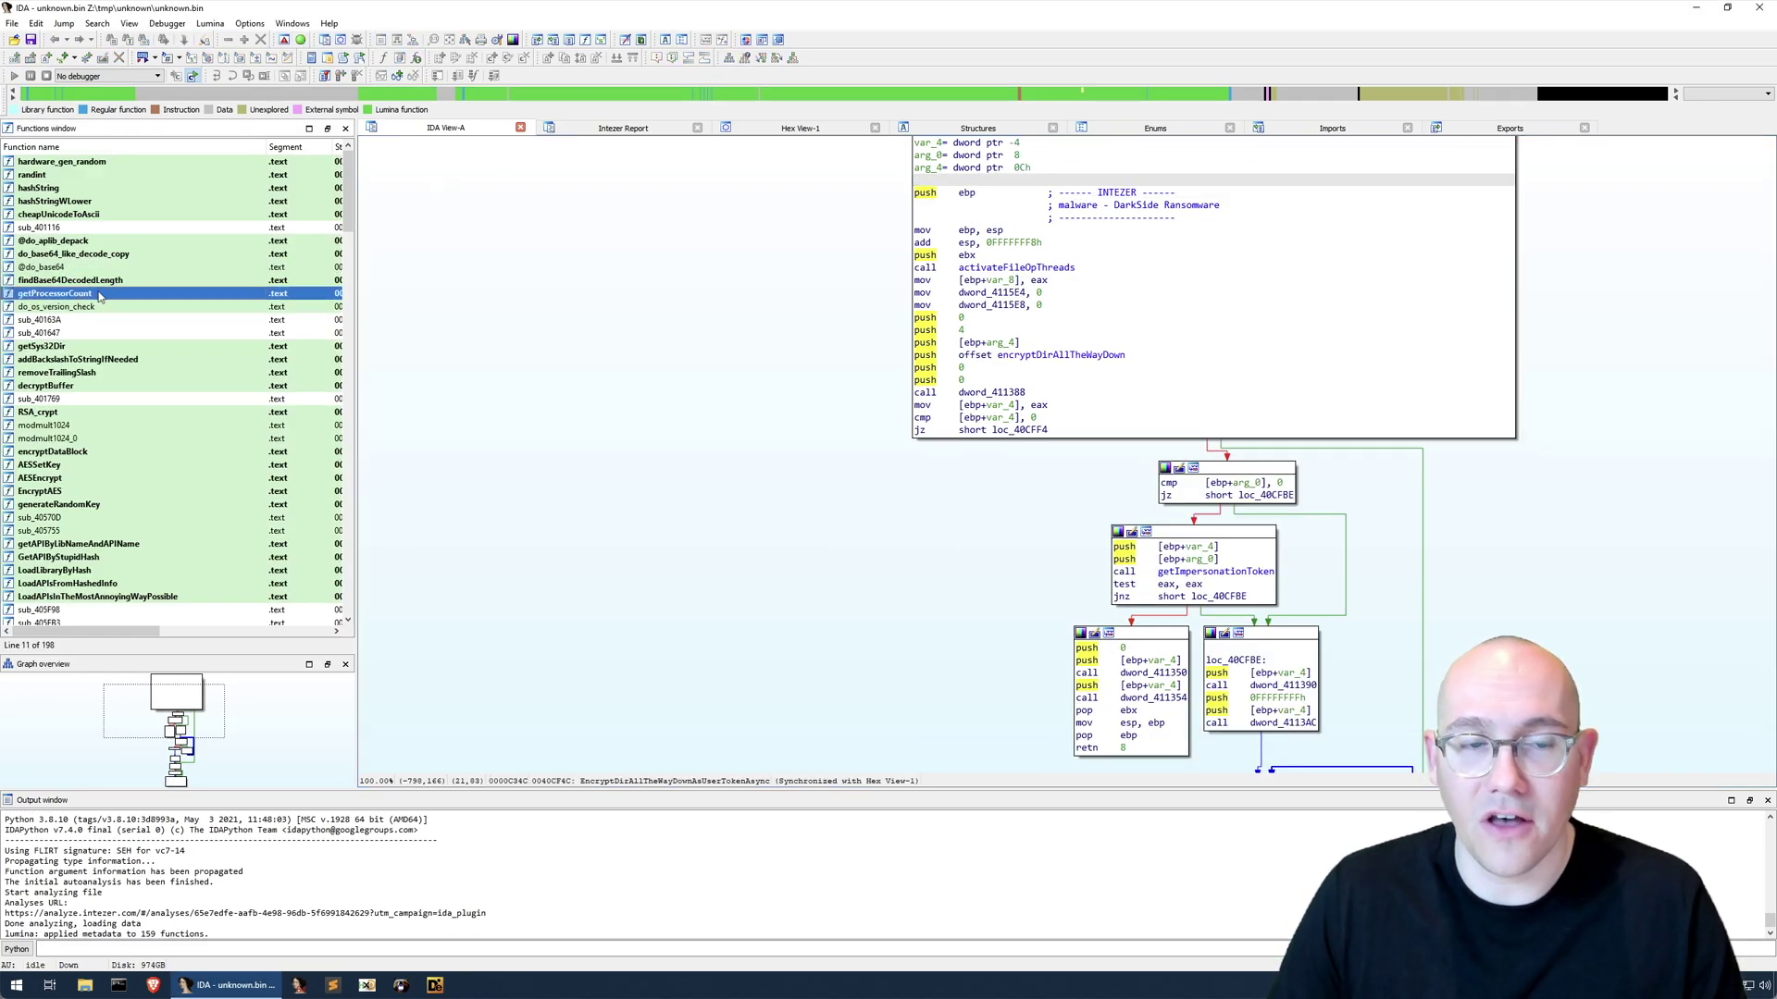
pyautogui.click(106, 361)
pyautogui.click(107, 466)
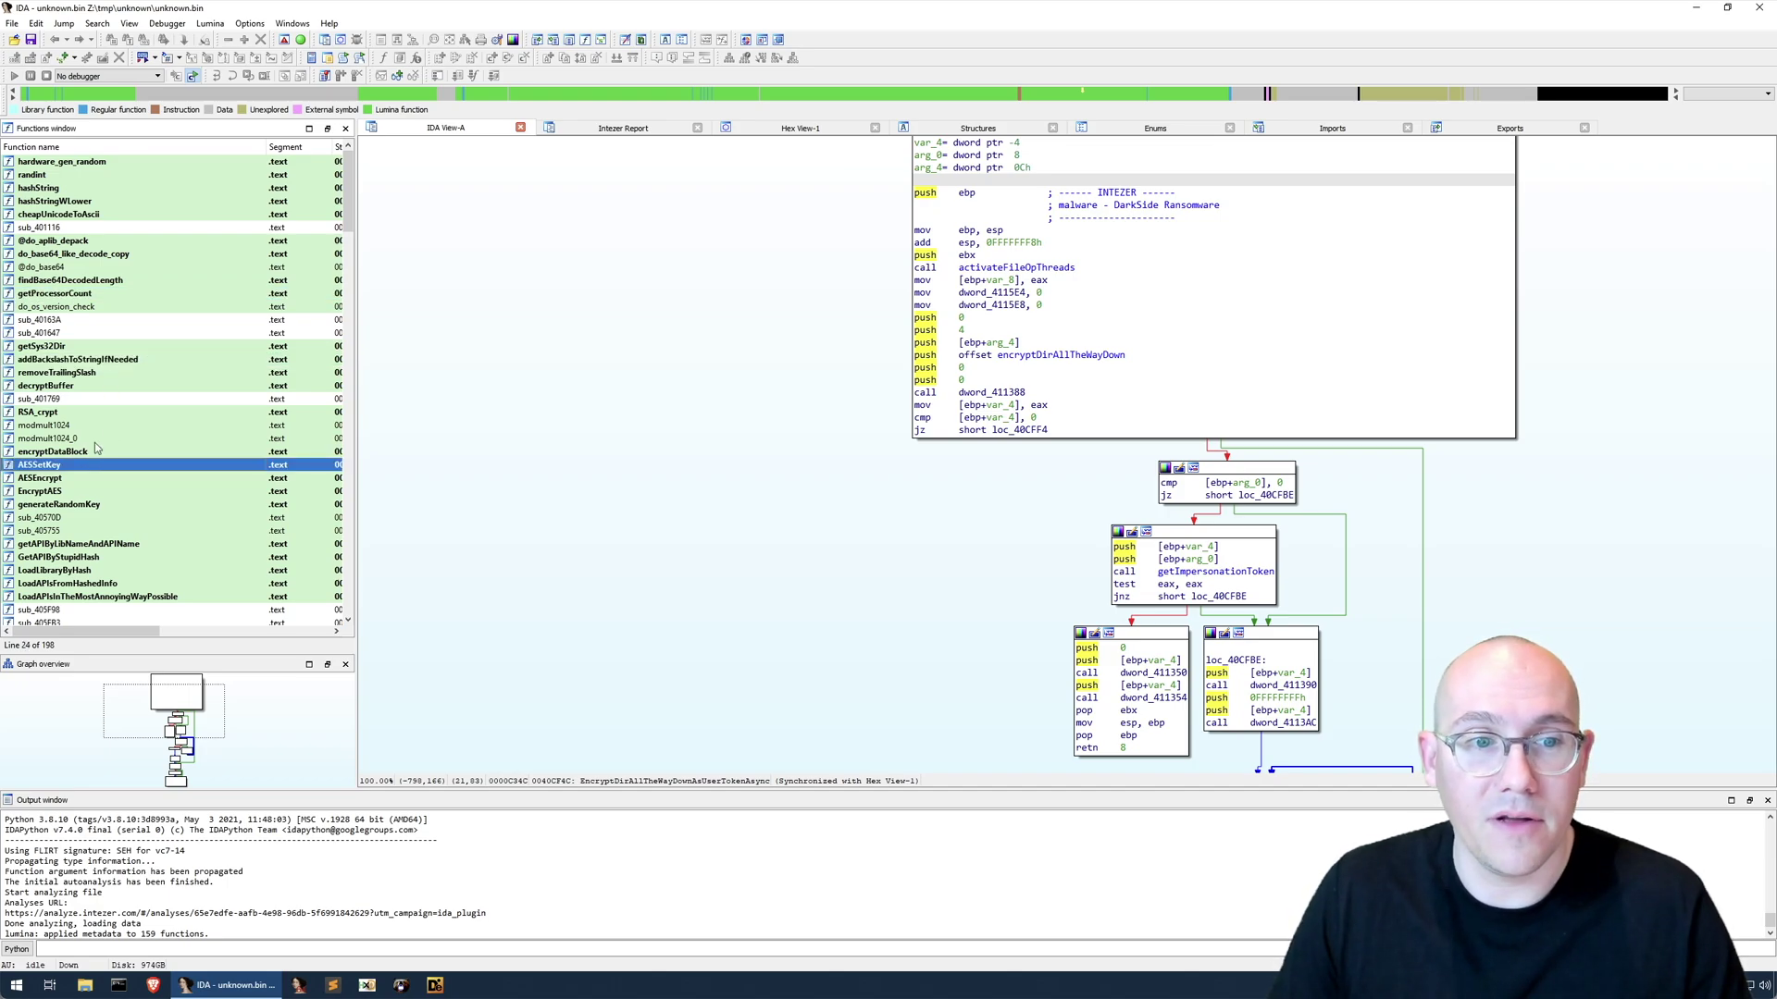
pyautogui.click(85, 452)
pyautogui.scroll(-2, 81, 389)
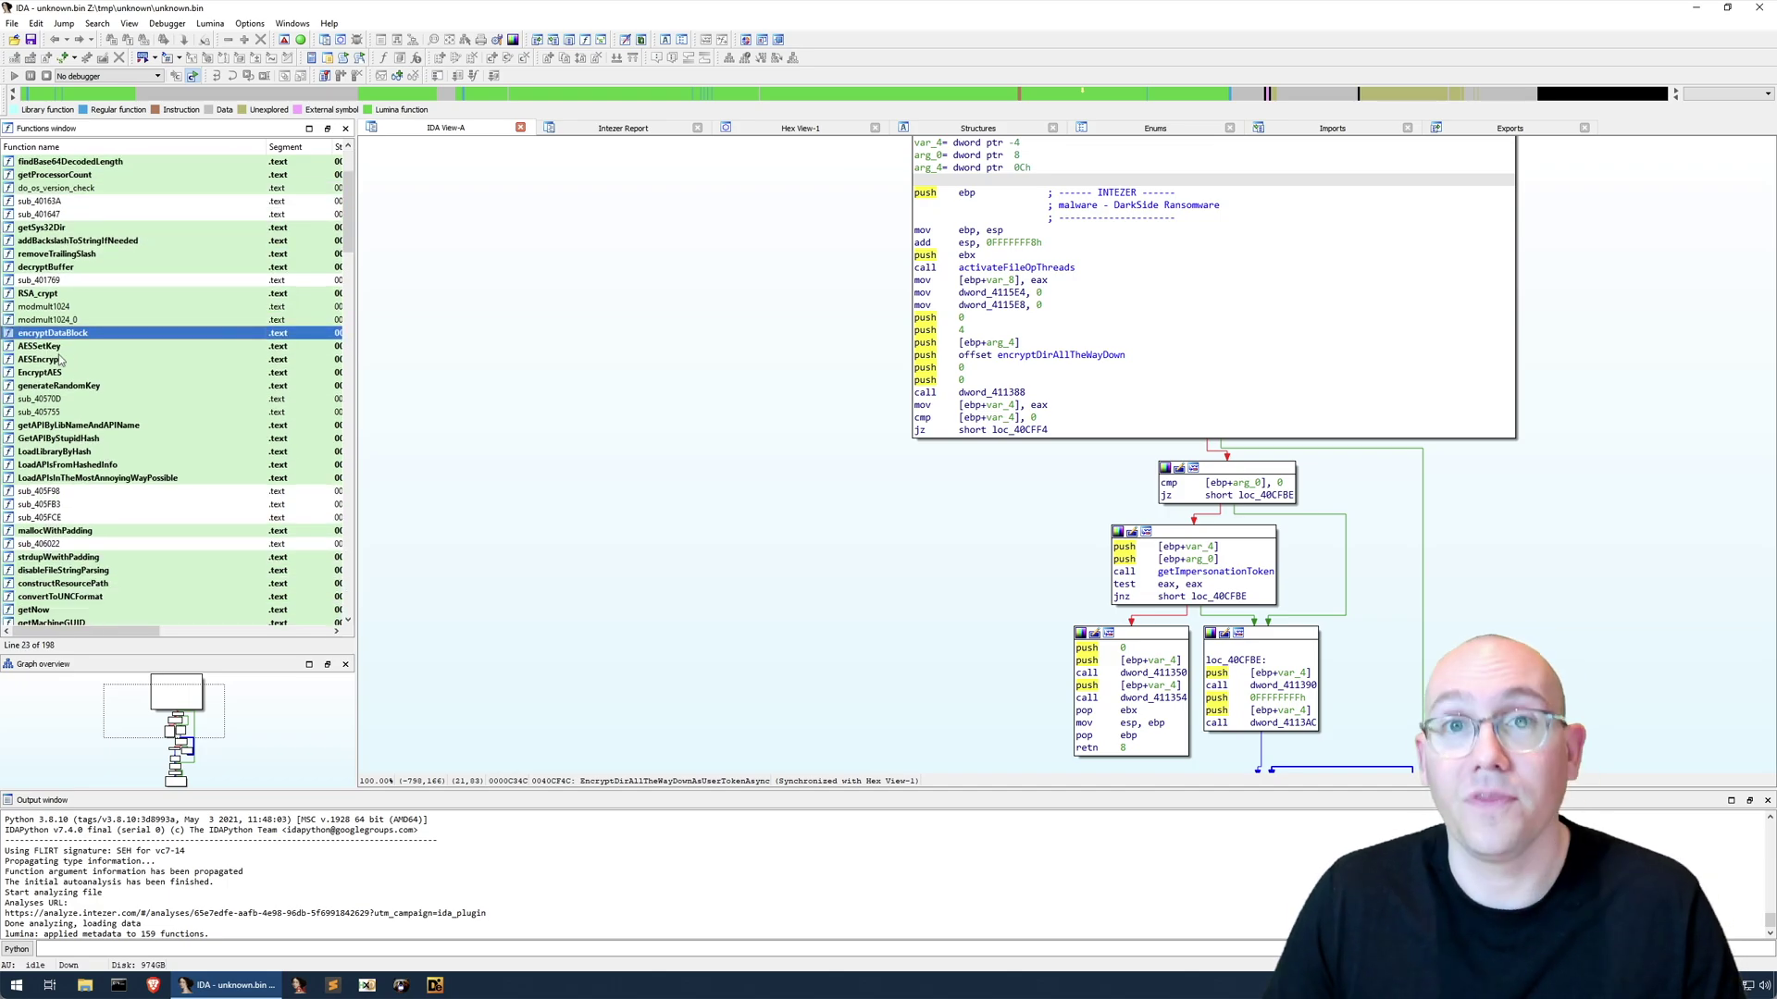
pyautogui.scroll(2, 78, 314)
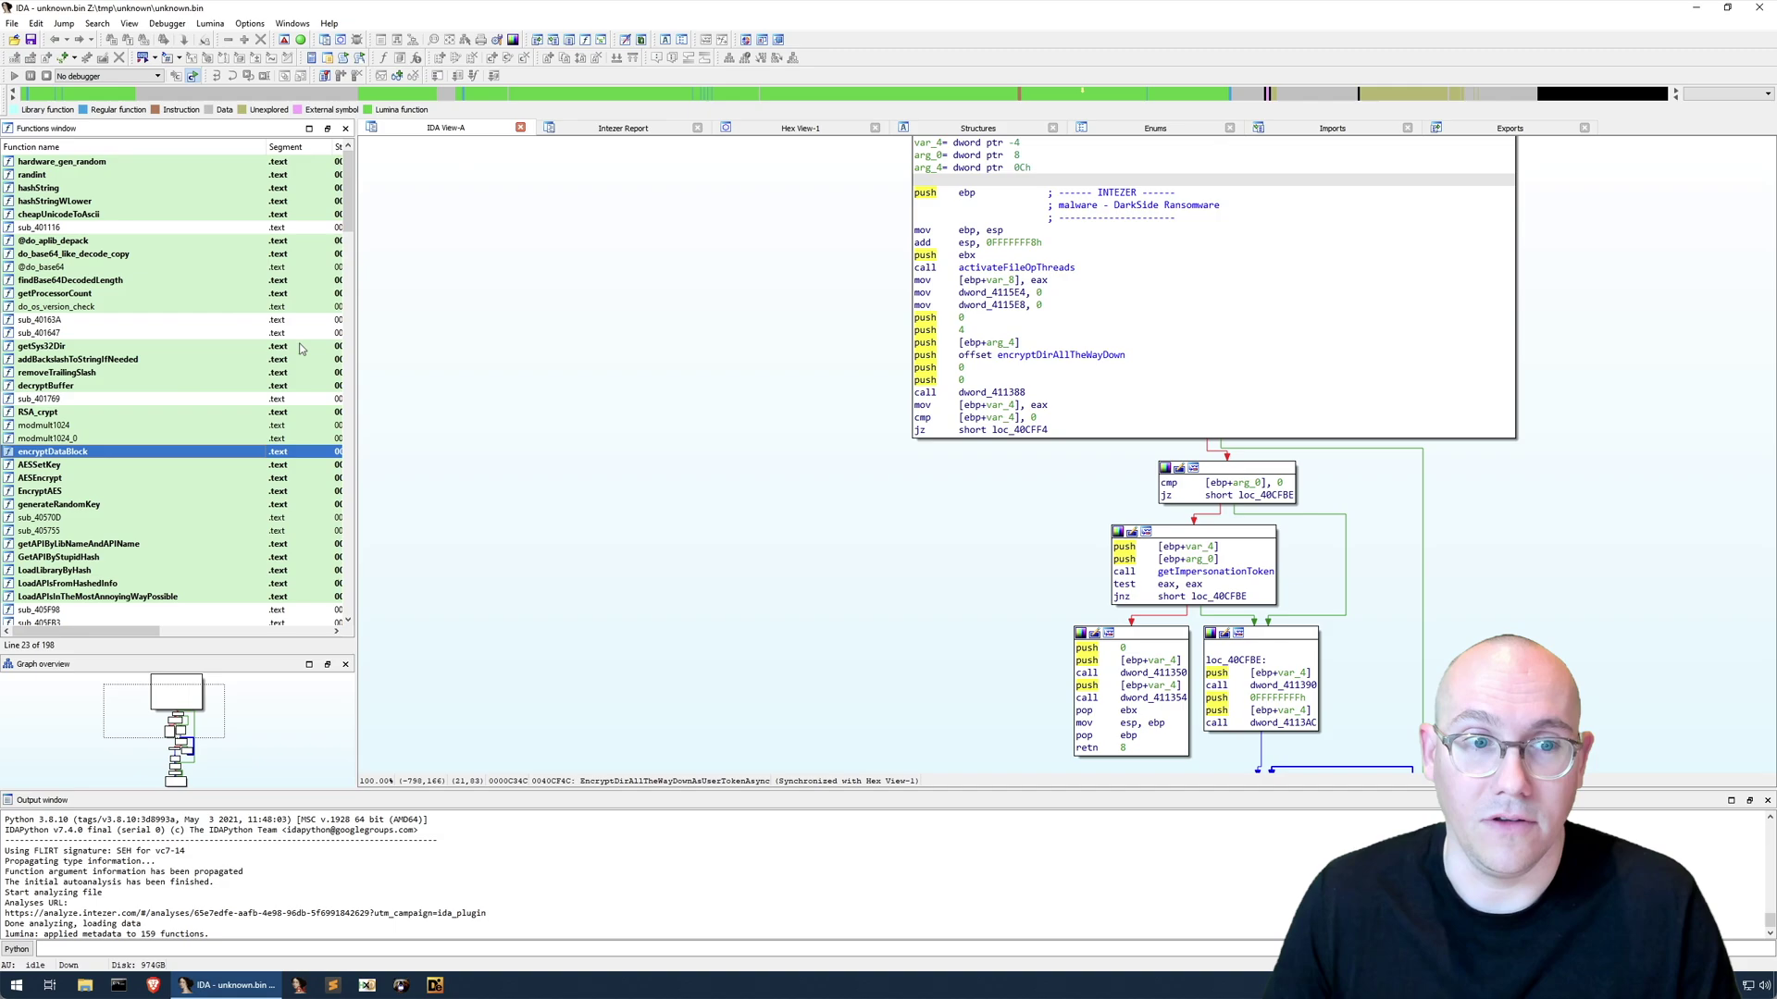
# - Open hardware_gen_random, AESSetKey and GetProcessUsersSID in IDA View-A to inspect their DarkSide comments
pyautogui.doubleClick(79, 168)
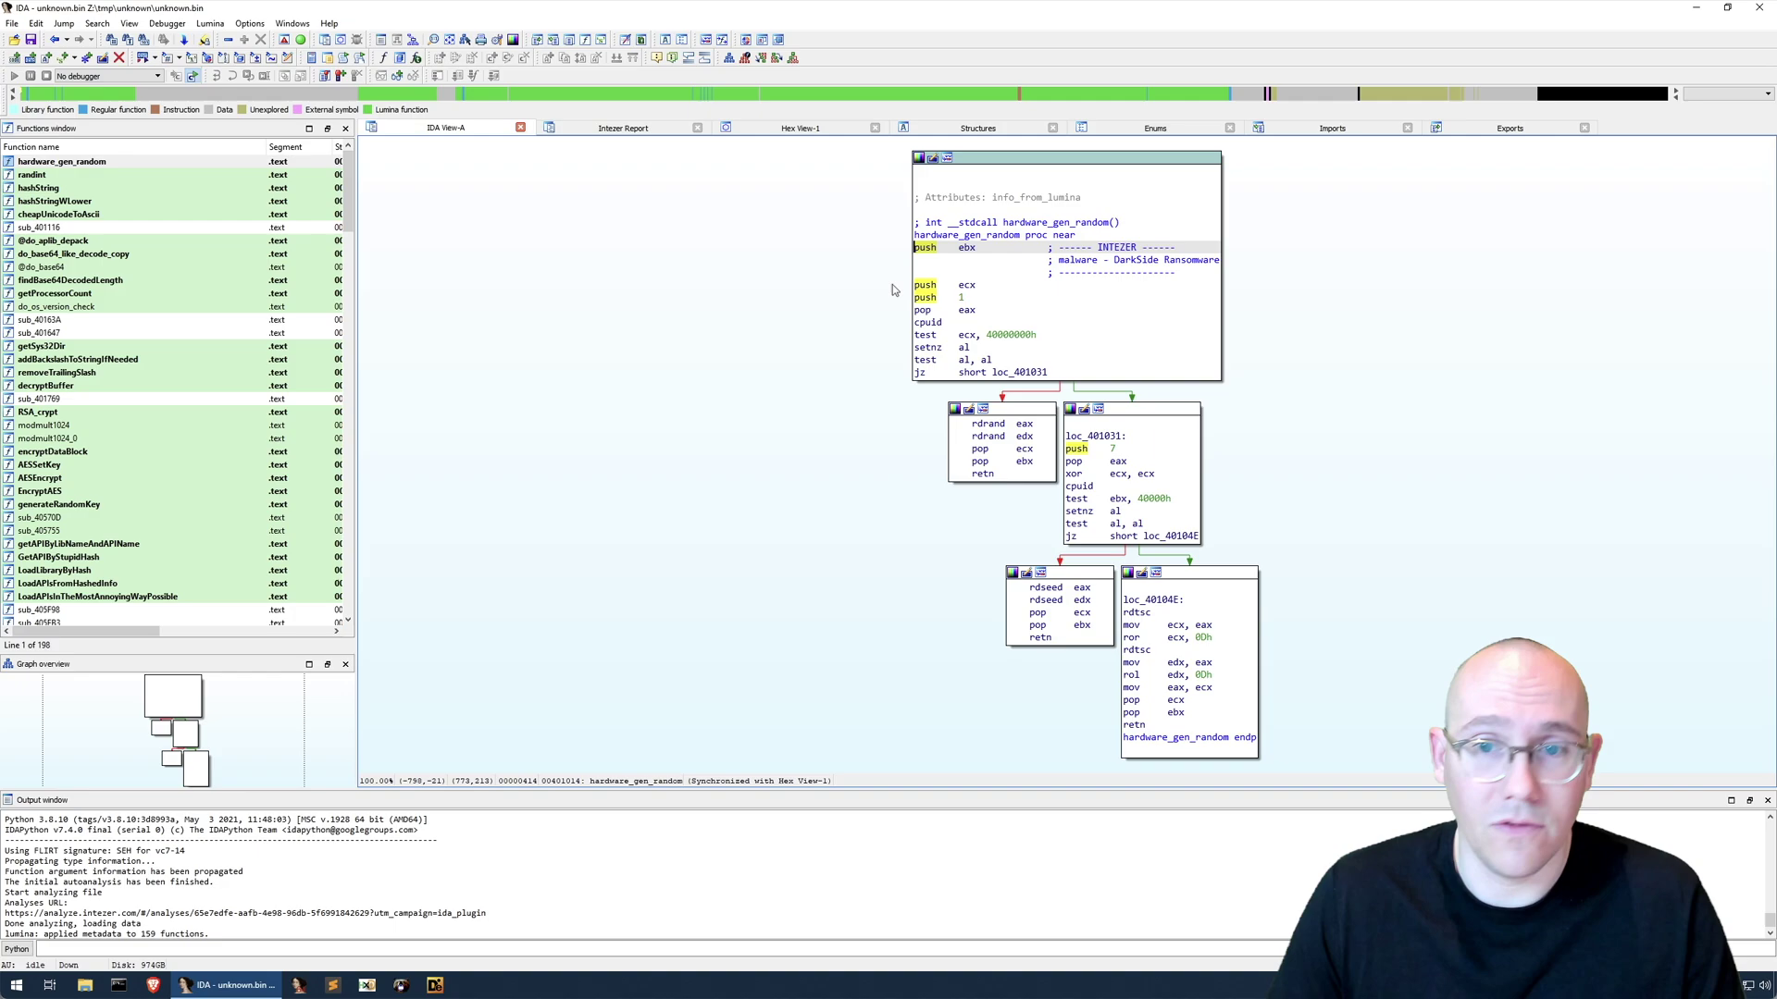
pyautogui.click(41, 162)
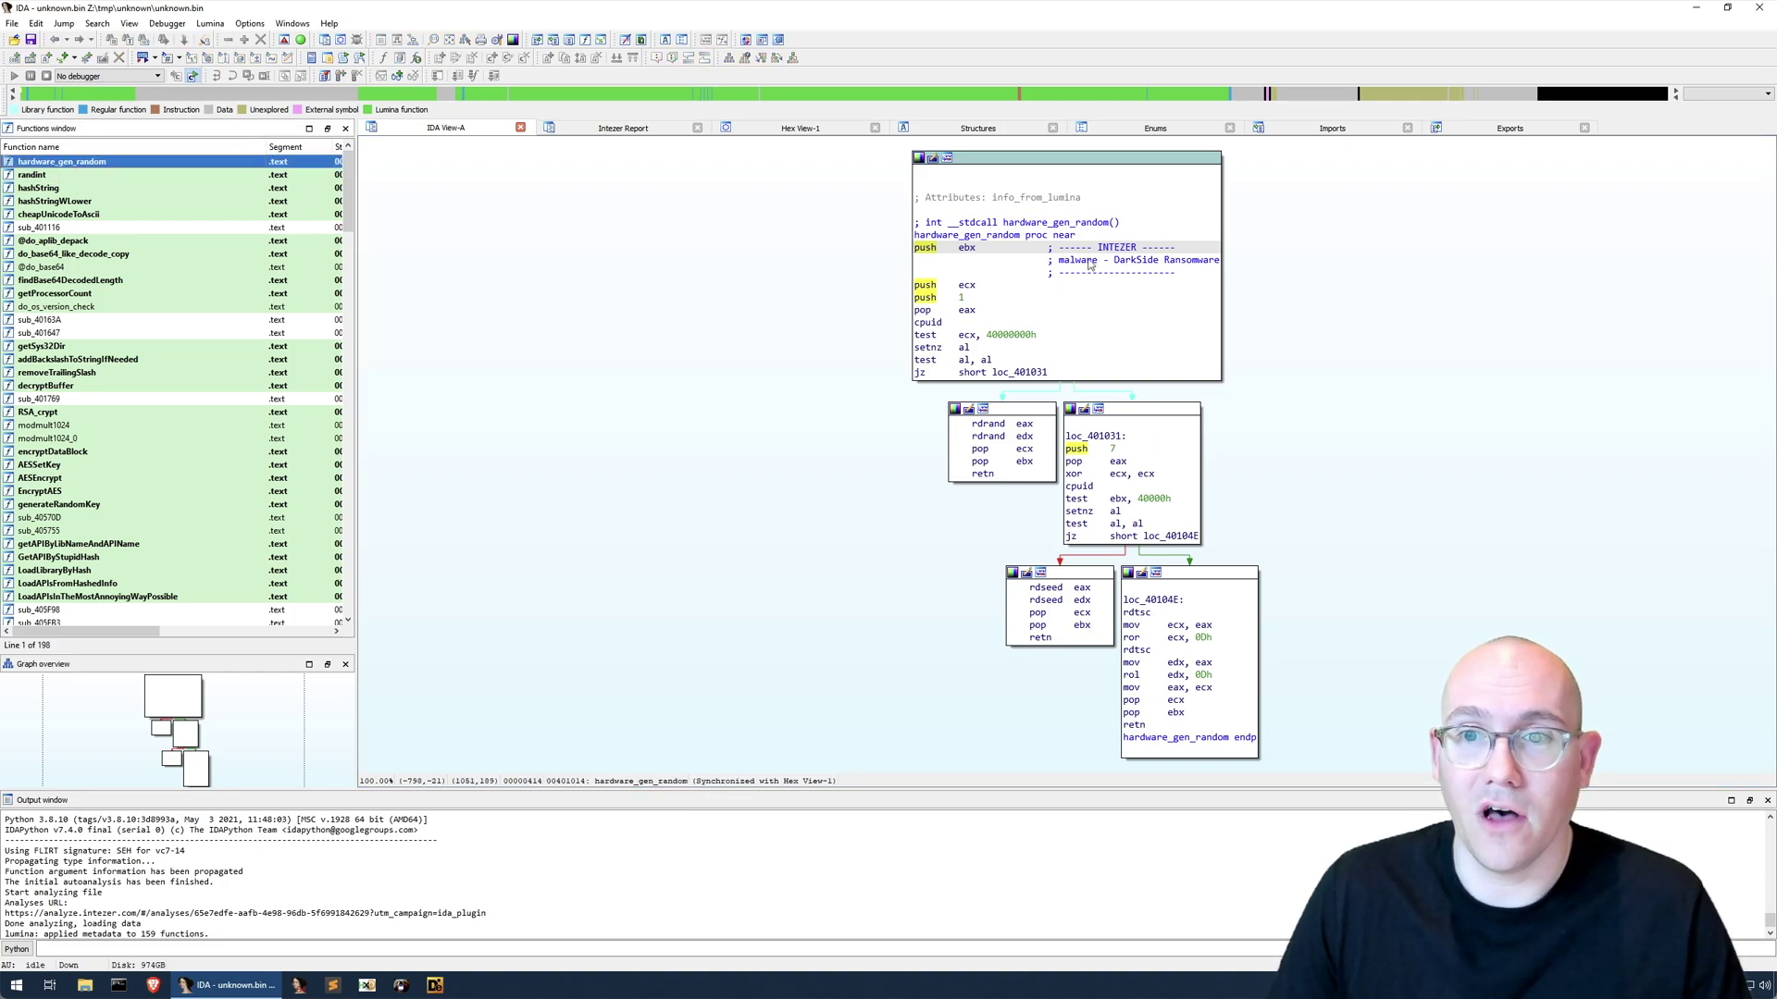
pyautogui.doubleClick(41, 465)
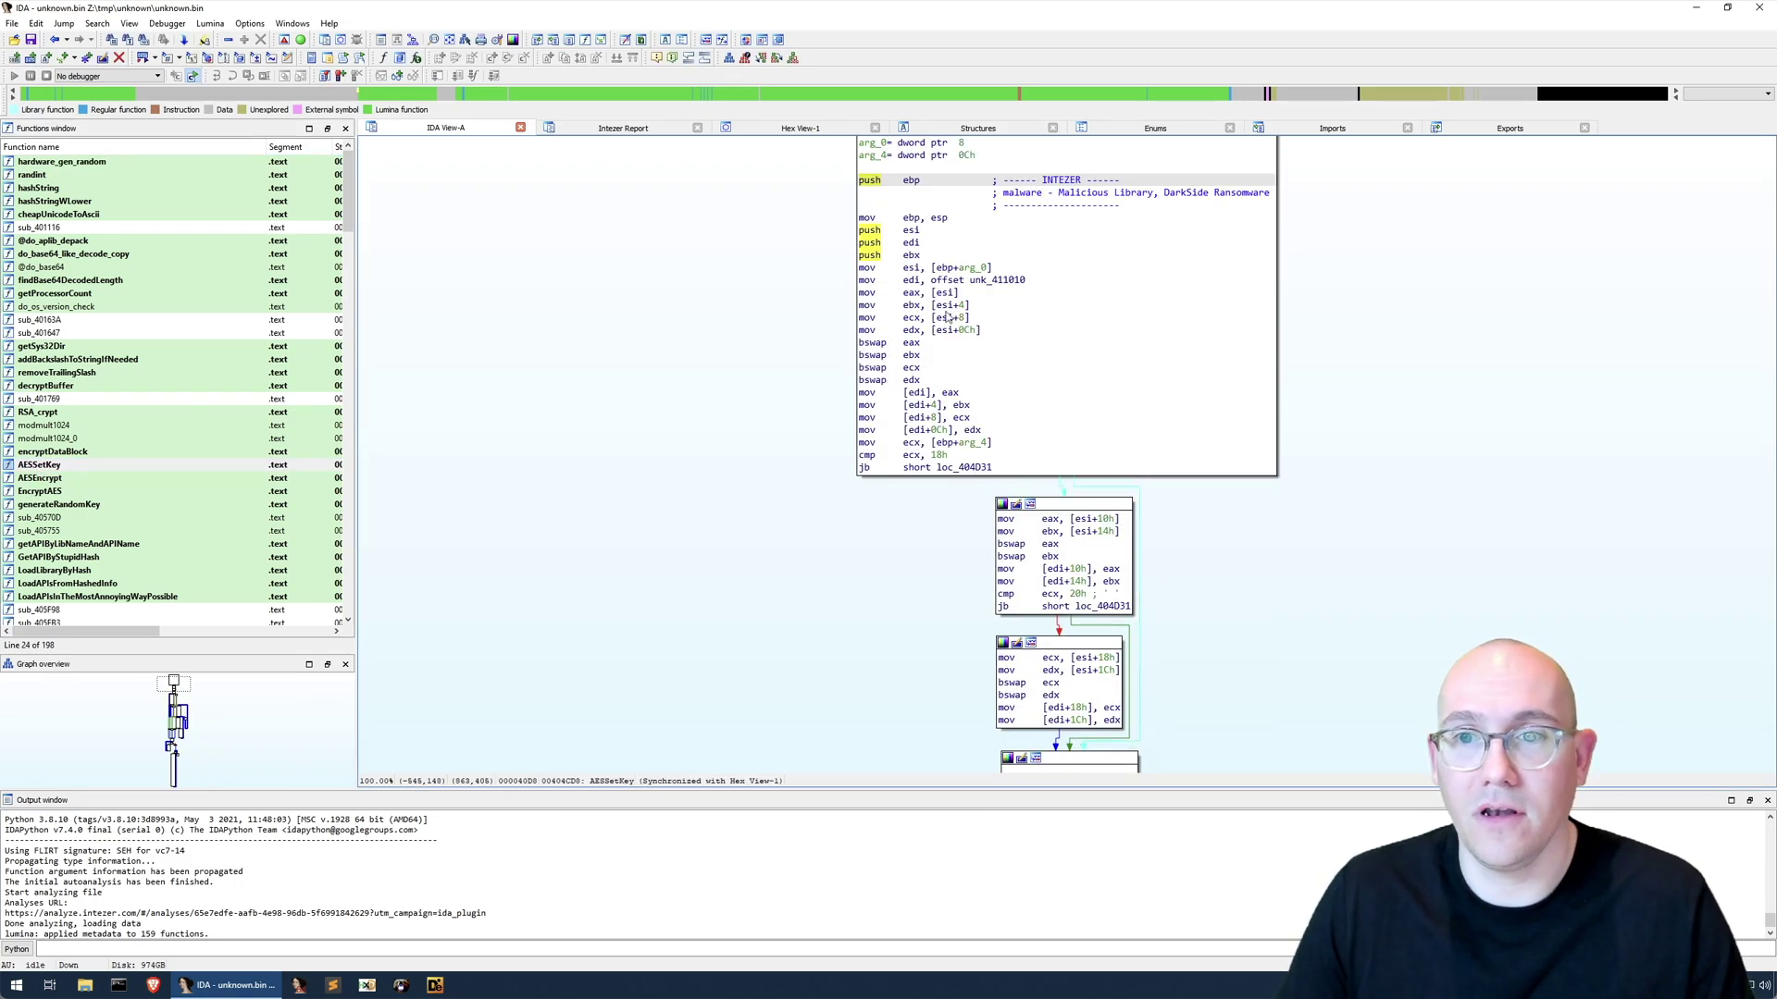
pyautogui.scroll(-7, 165, 352)
pyautogui.scroll(-1, 165, 352)
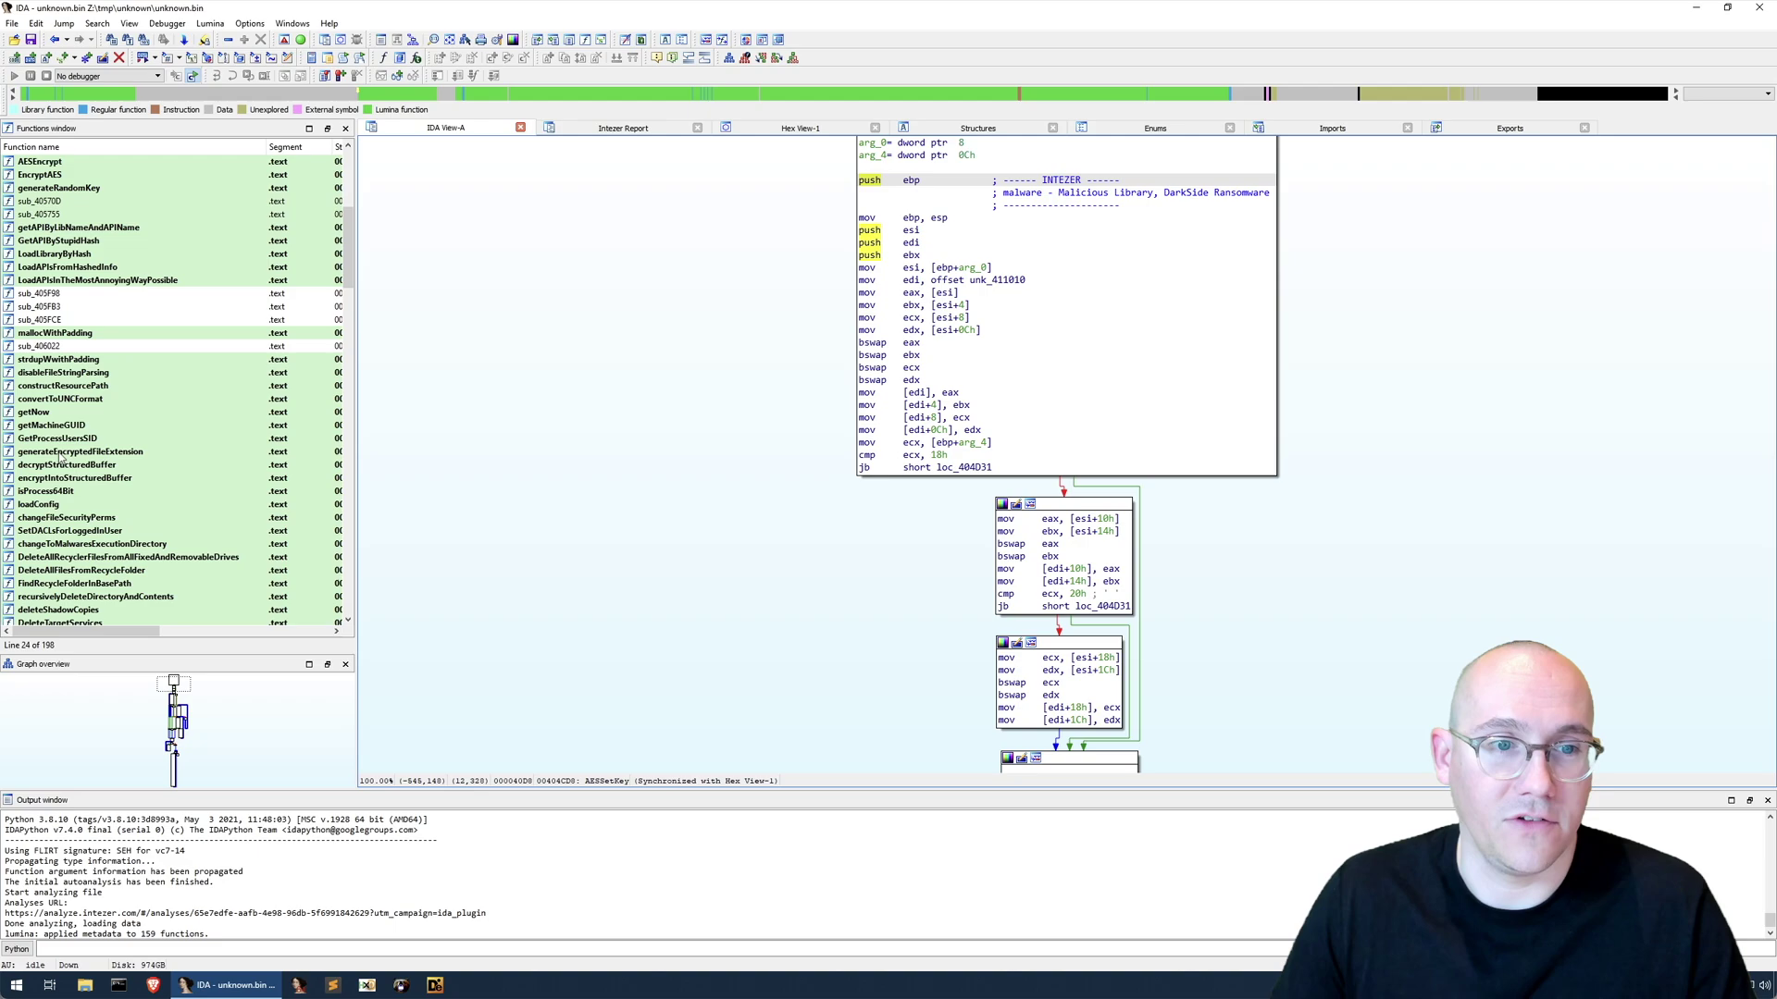
pyautogui.doubleClick(57, 439)
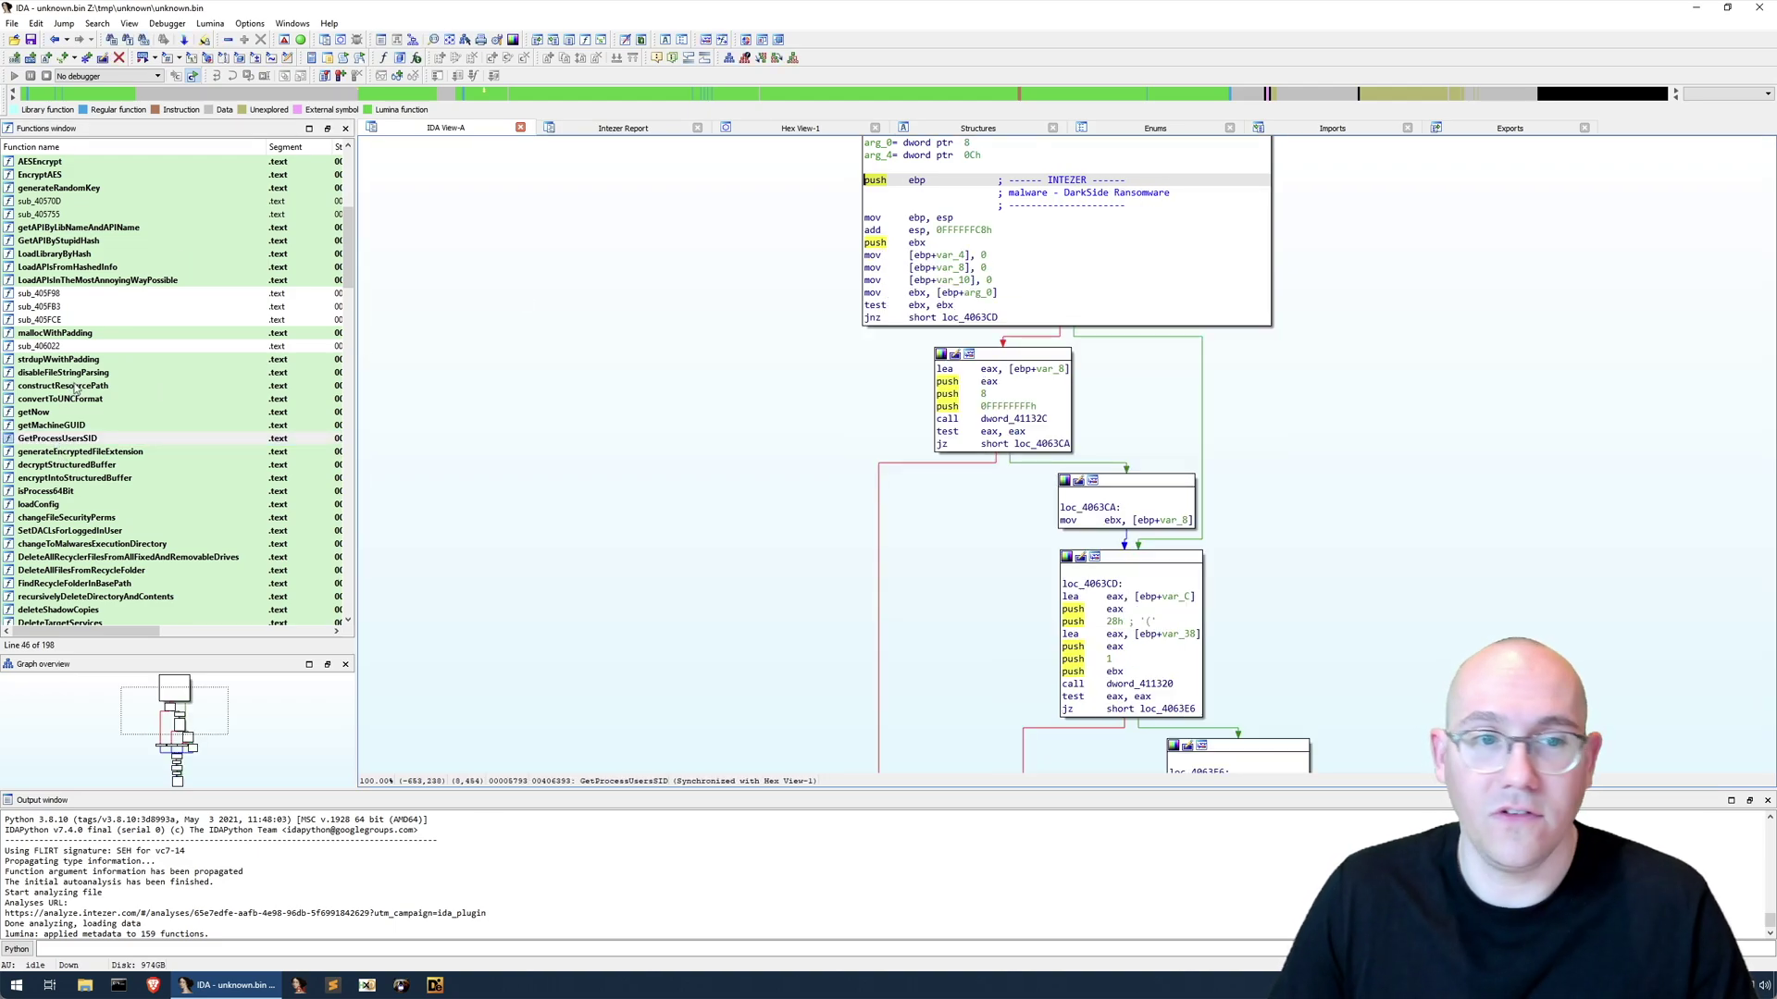